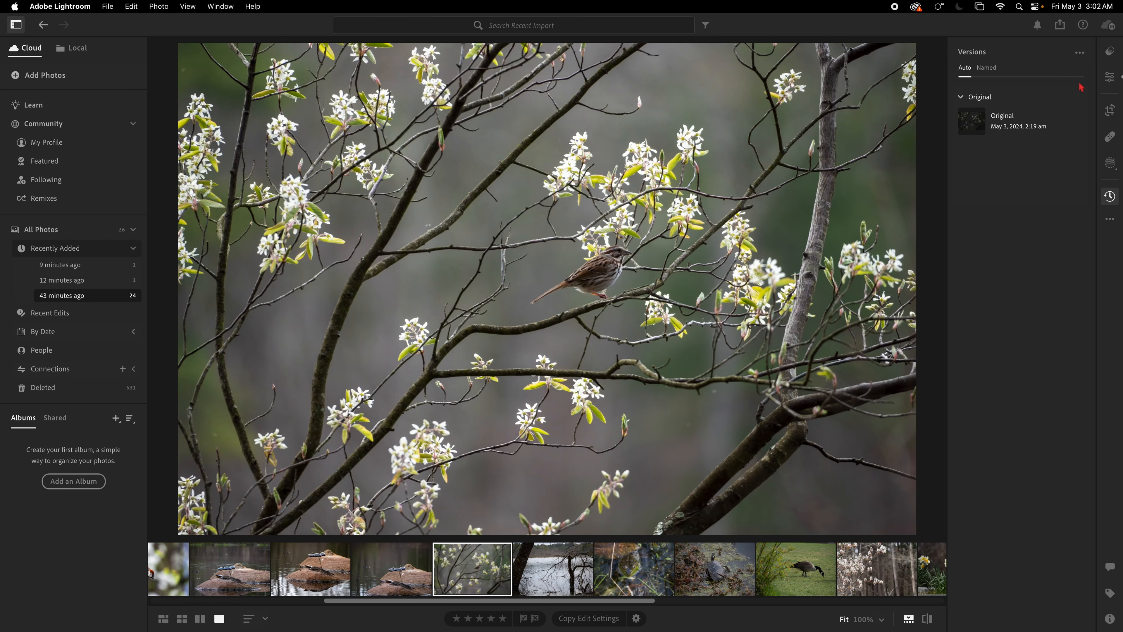
Reset all edits on the bird photo to its original state and display its camera information
click(1111, 77)
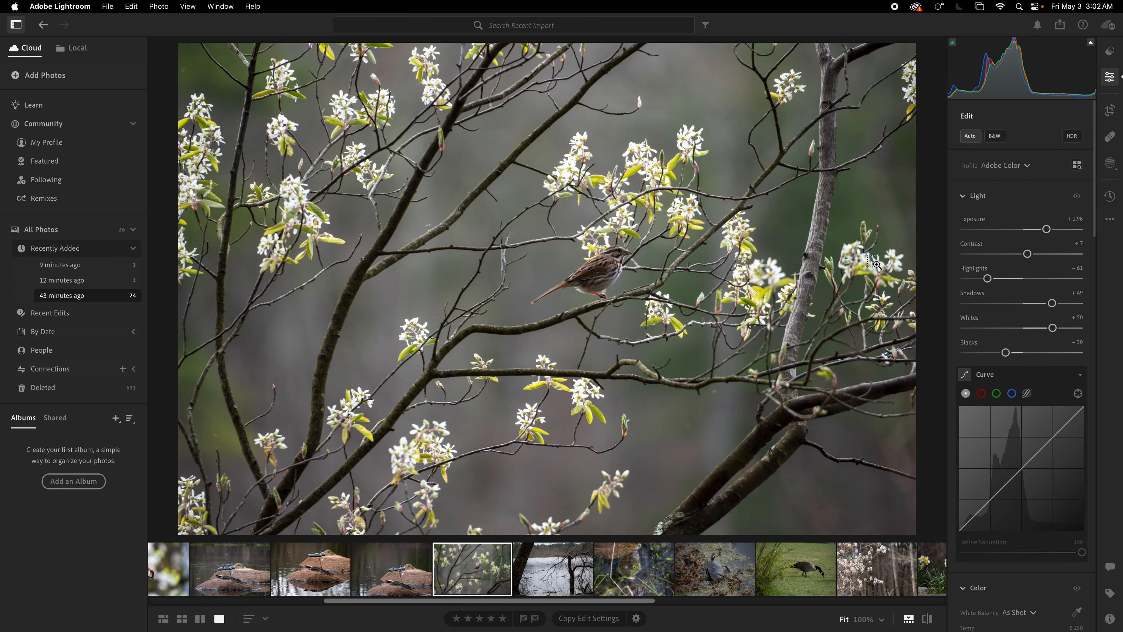
key(shift+r)
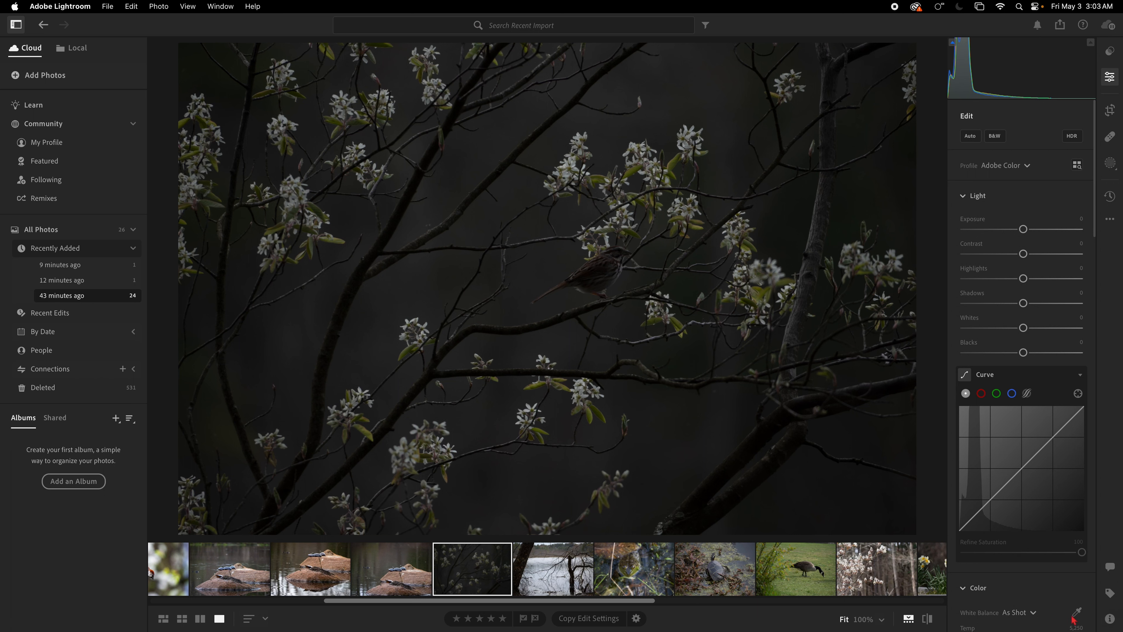
click(1111, 619)
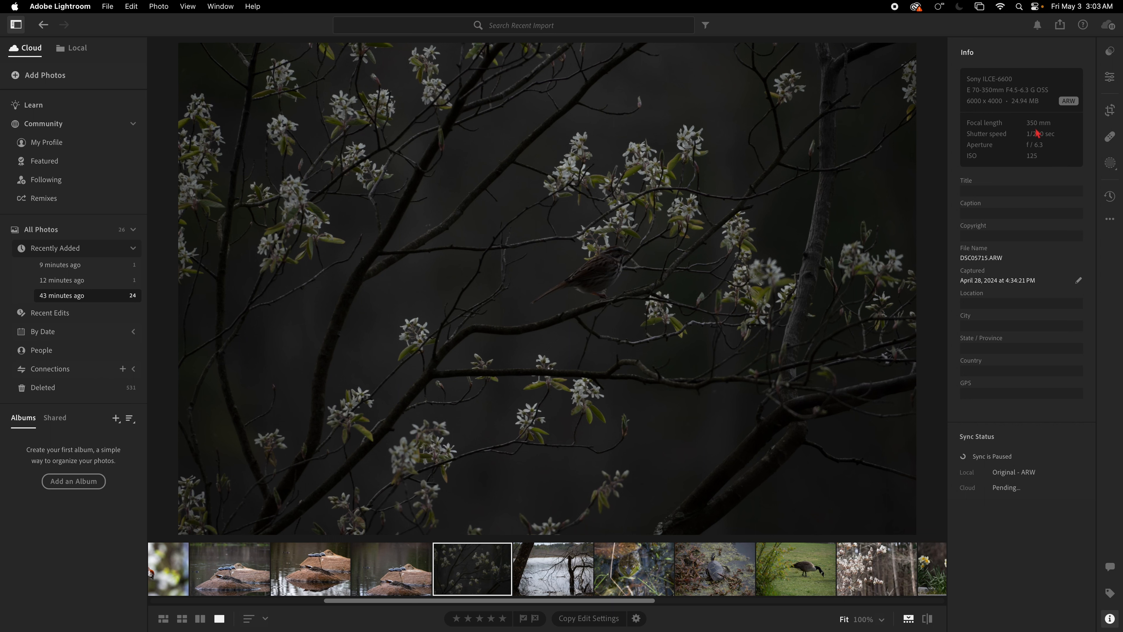
Apply automatic adjustments to the bird photo and inspect the bird's detail at close range
click(1110, 77)
click(970, 136)
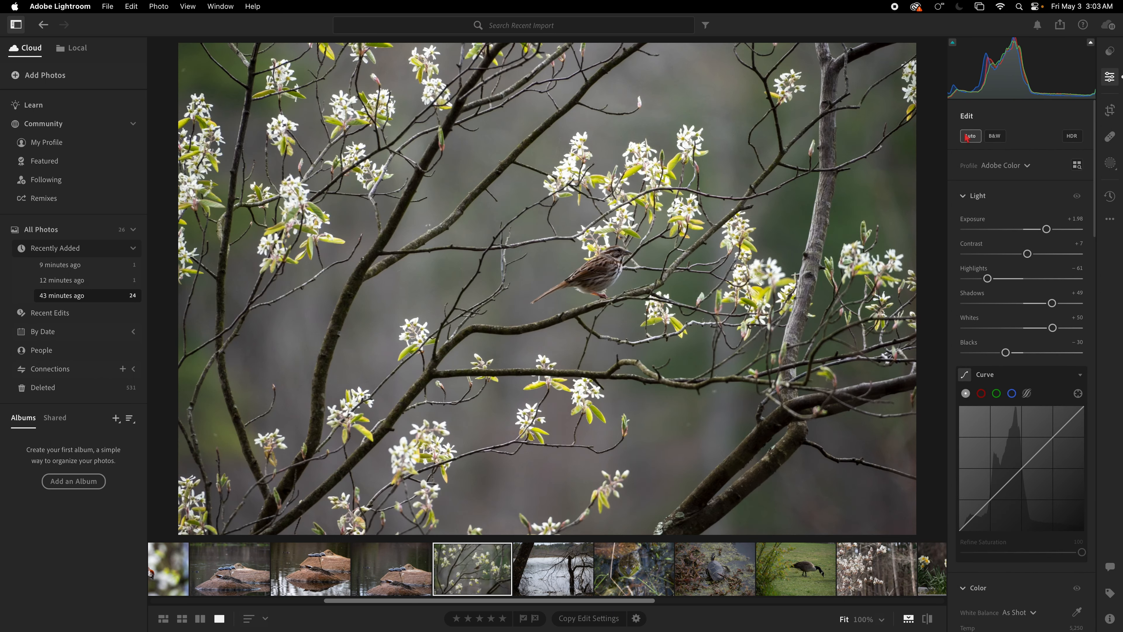
click(654, 219)
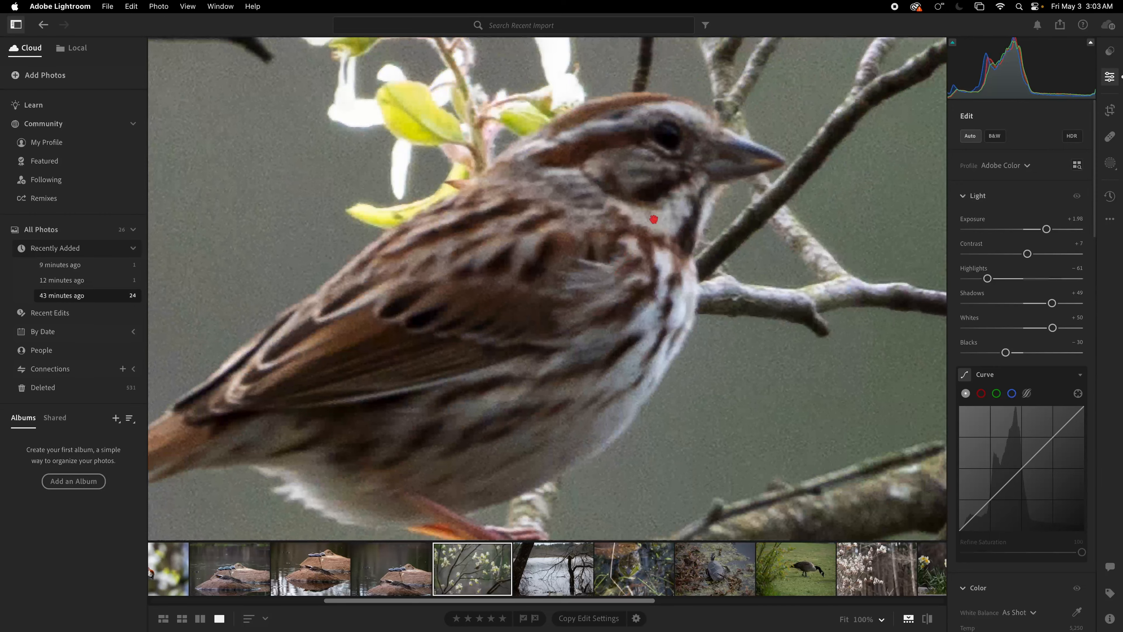
click(653, 219)
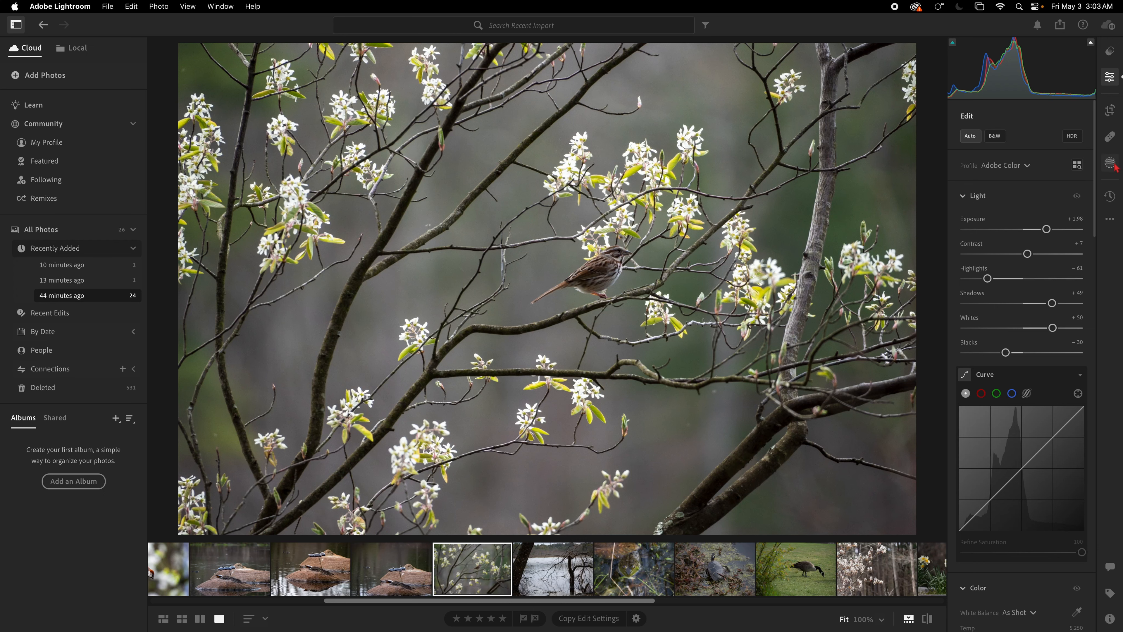
Crop the photo tighter around the bird, placing it near the lower-left thirds intersection, and return to editing
click(1111, 110)
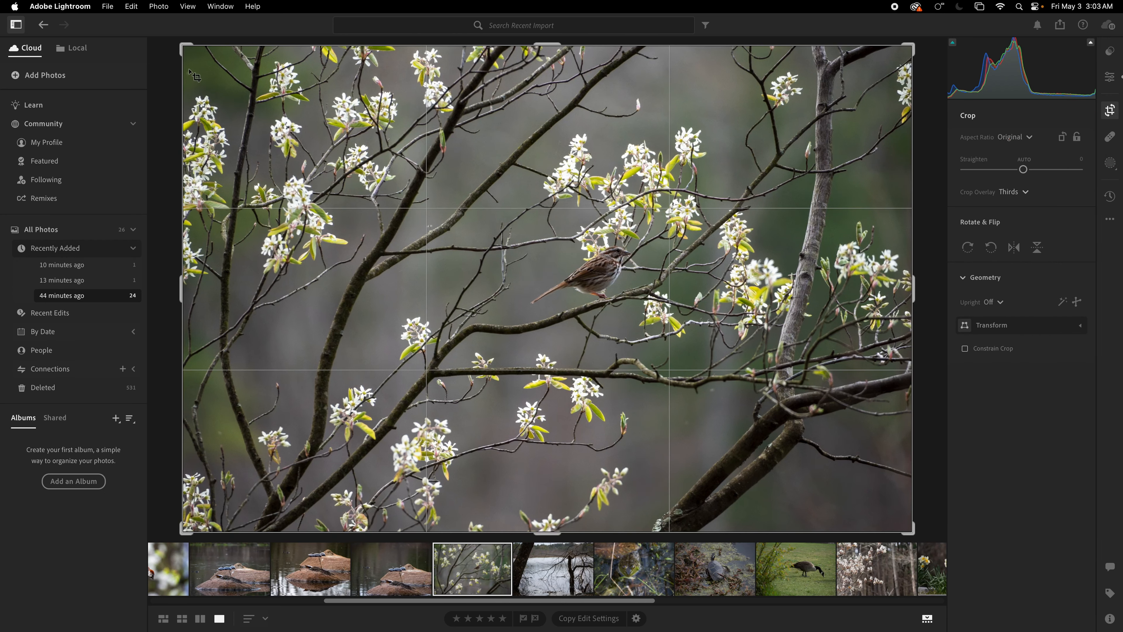
drag(183, 46, 285, 107)
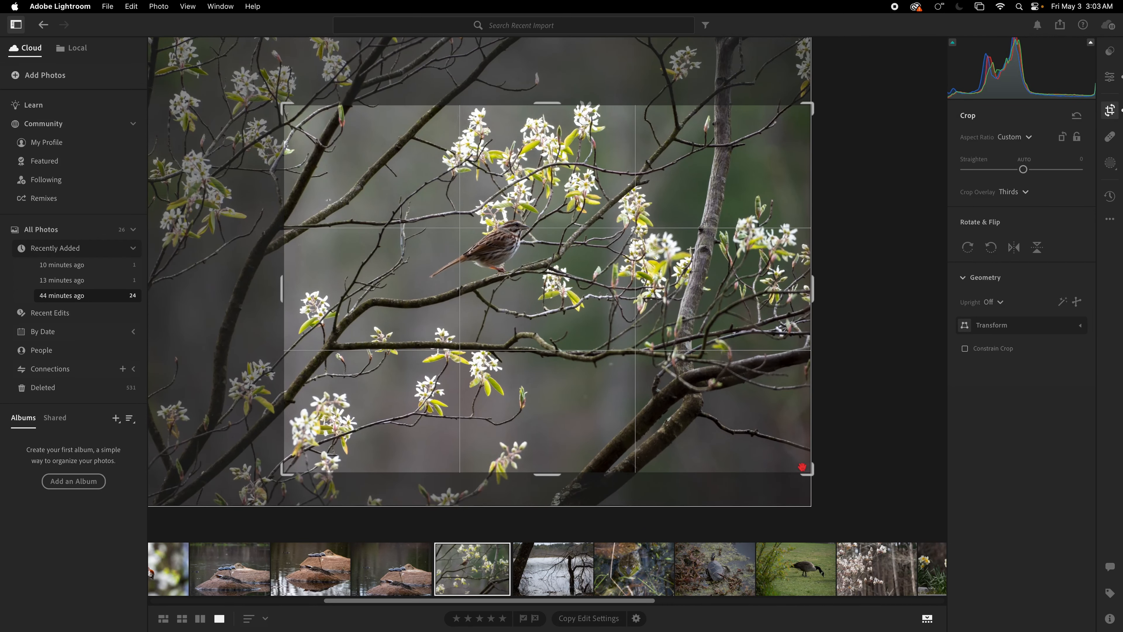
drag(802, 467, 533, 451)
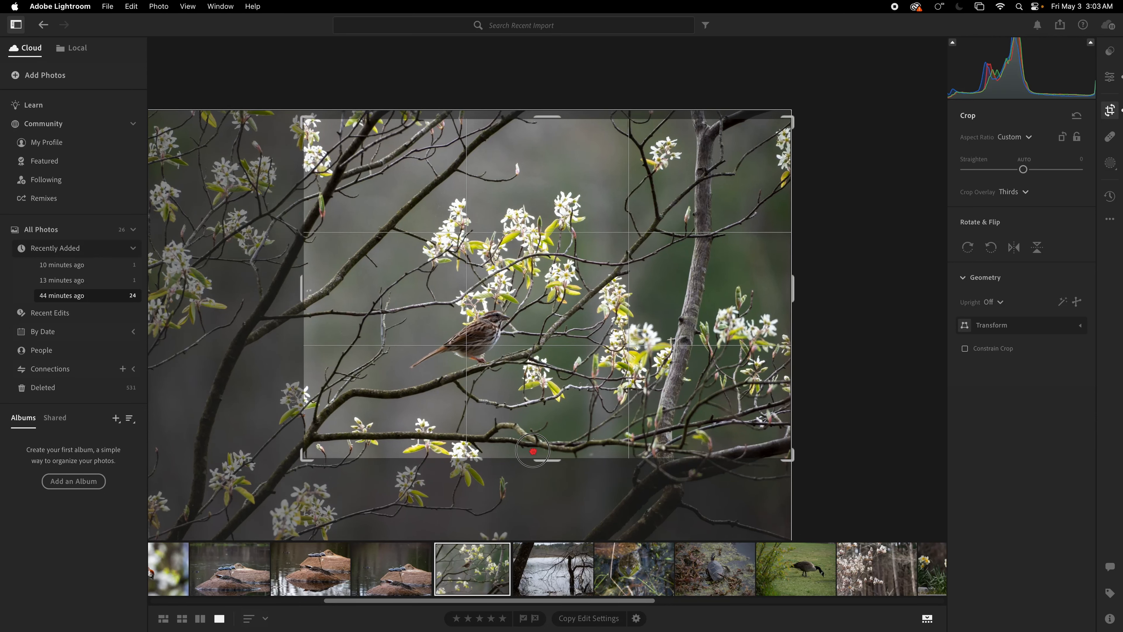
key(e)
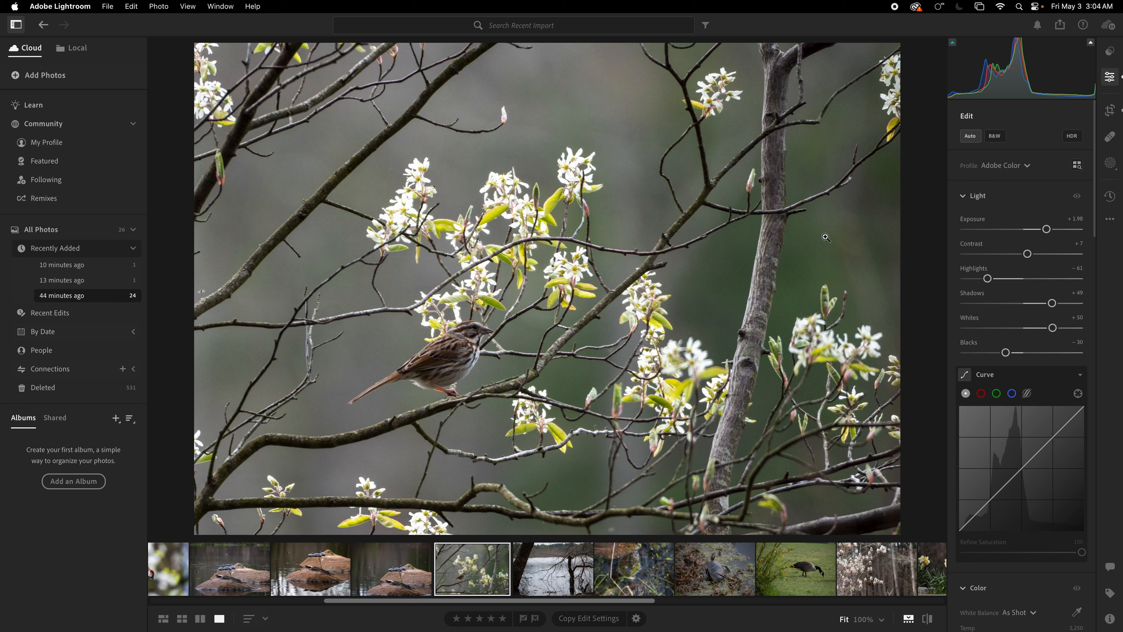
Enhance the cropped bird photo with AI Denoise at amount 35, with Create stack enabled
scroll(1006, 486, down, 15)
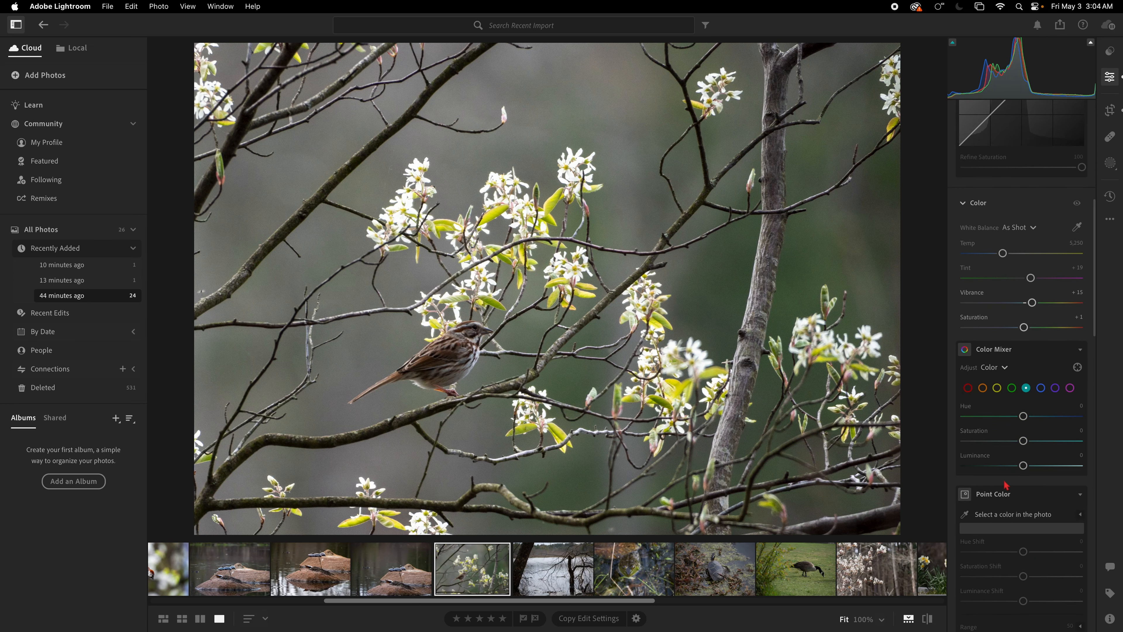
scroll(1006, 485, down, 15)
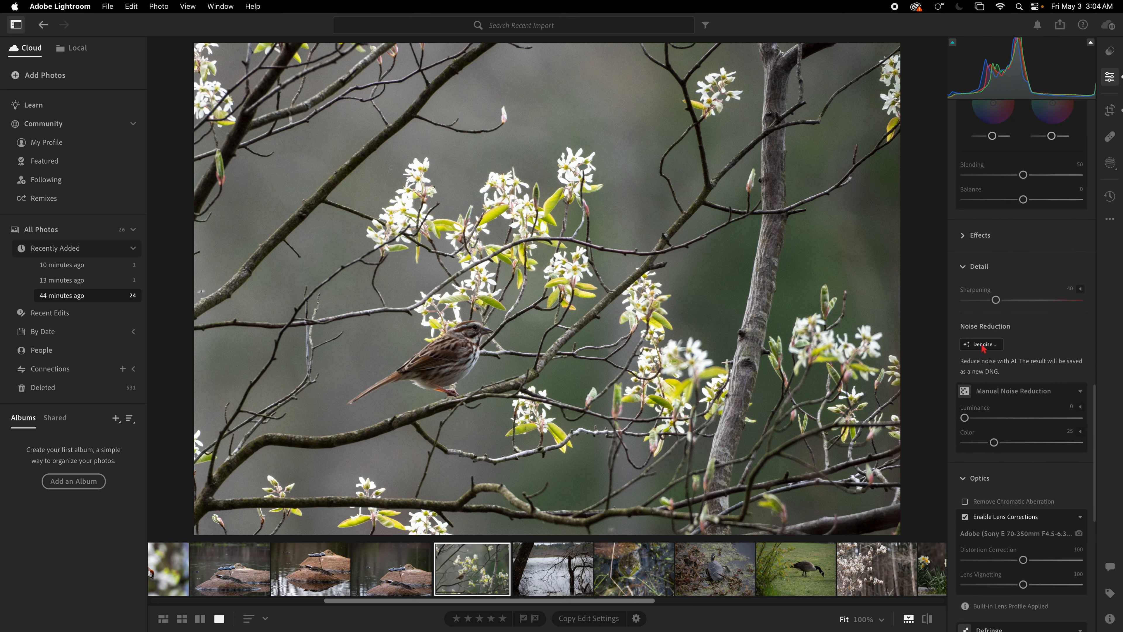
click(982, 348)
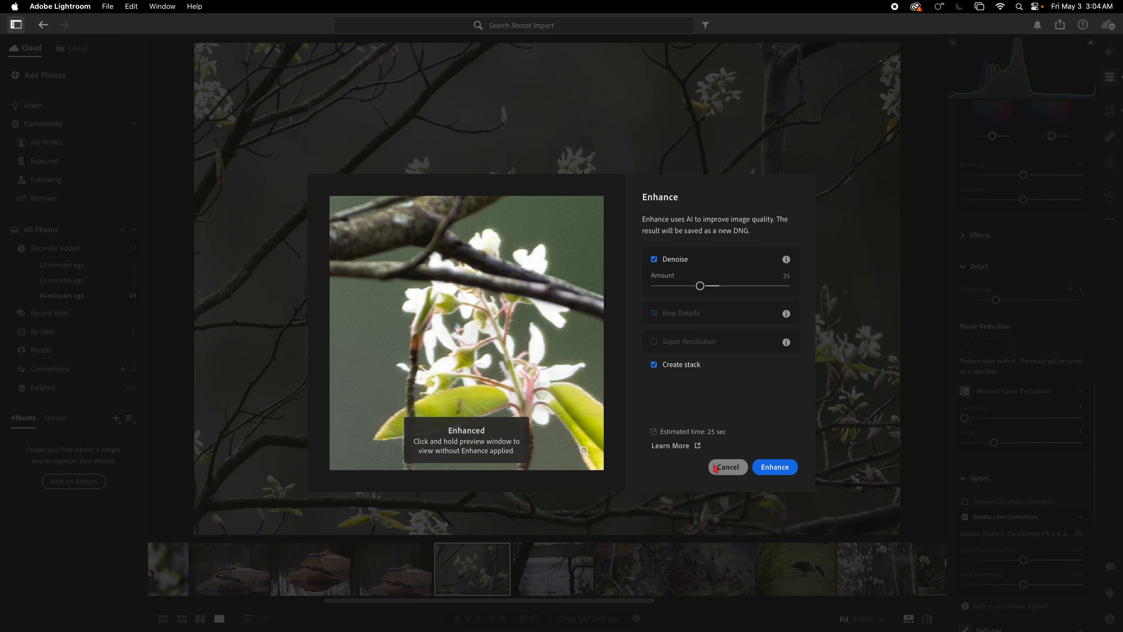
click(775, 467)
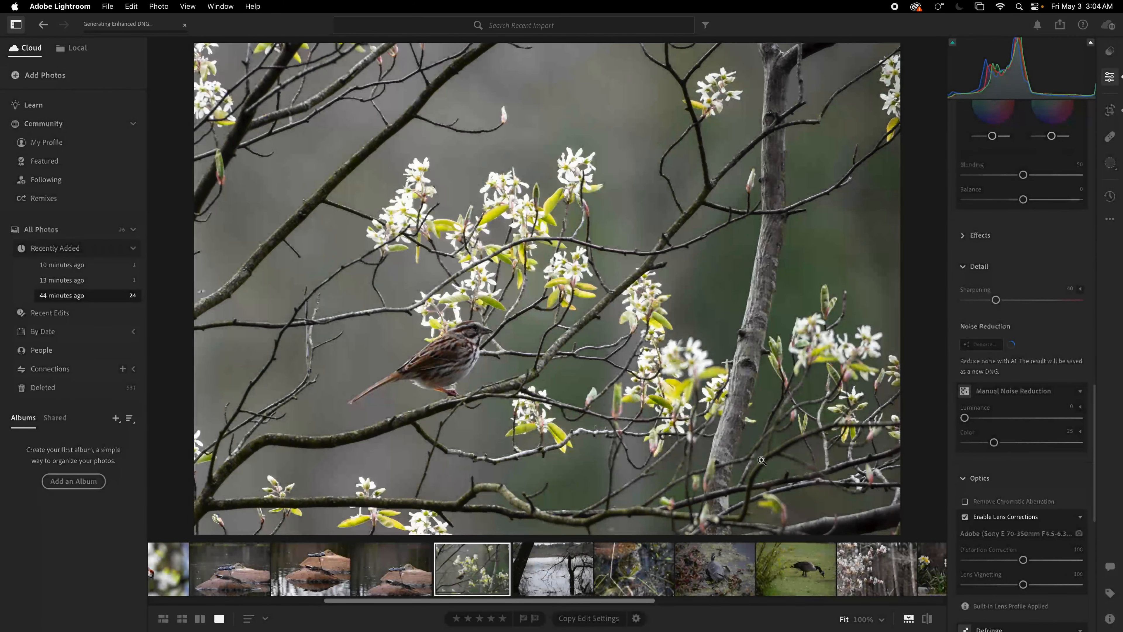
Enable Remove Chromatic Aberration in the bird photo's optics corrections
scroll(1022, 526, down, 10)
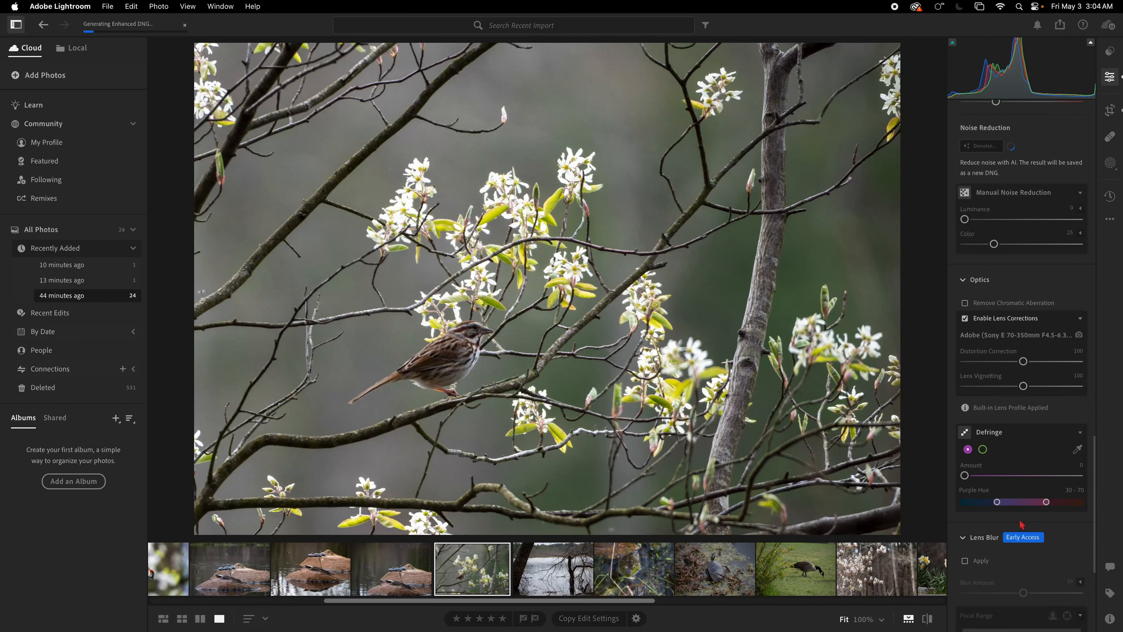
scroll(1023, 526, down, 2)
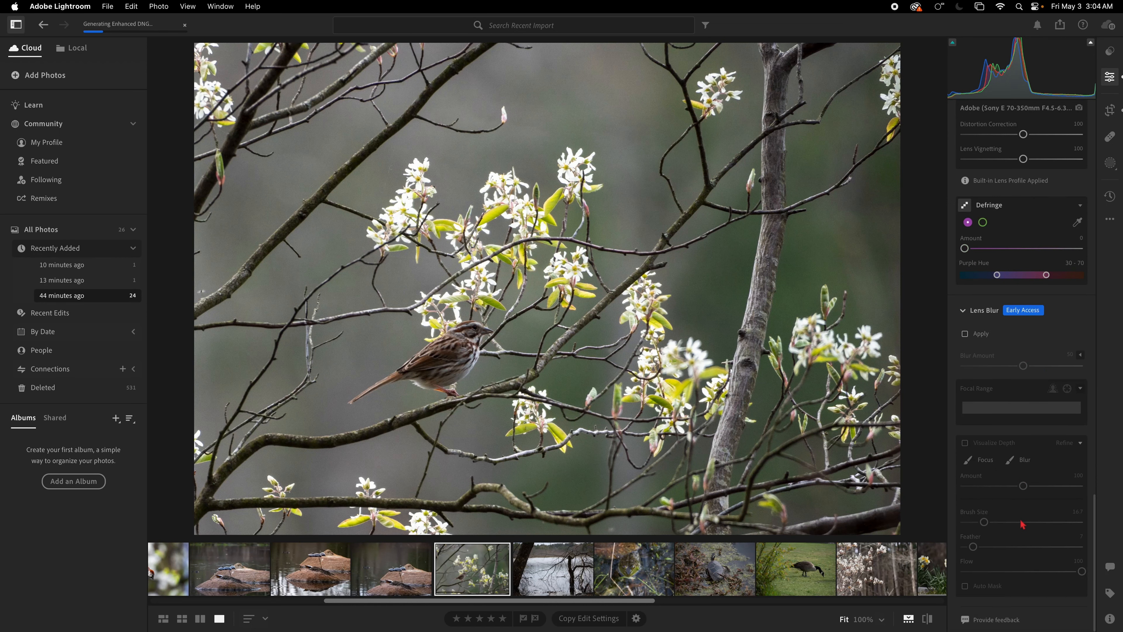
scroll(1022, 520, up, 12)
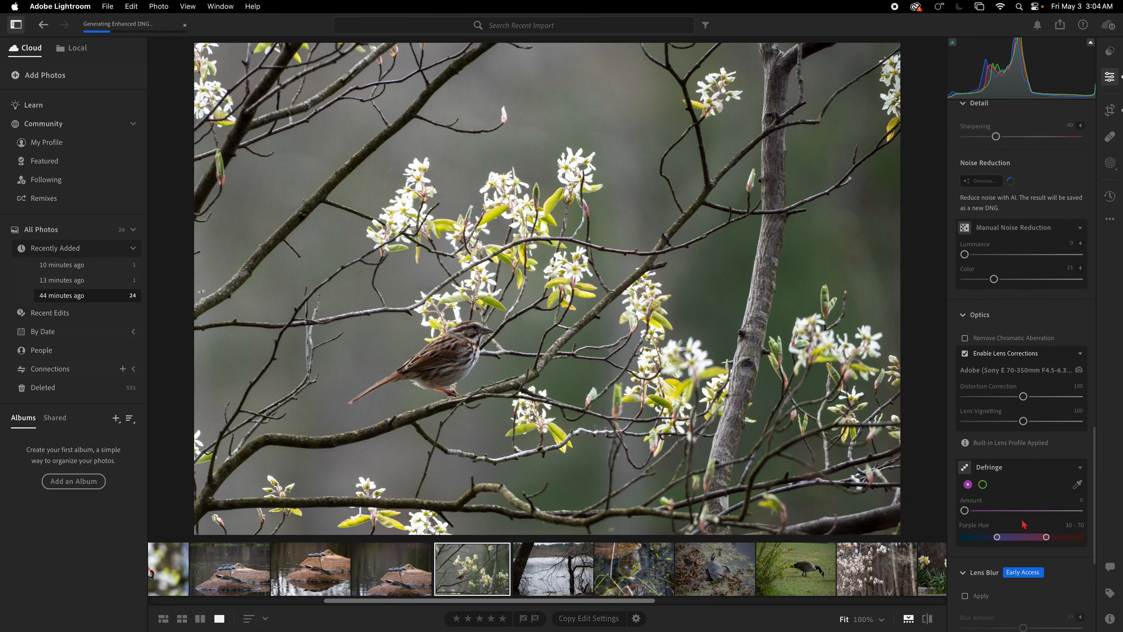
scroll(1023, 523, up, 1)
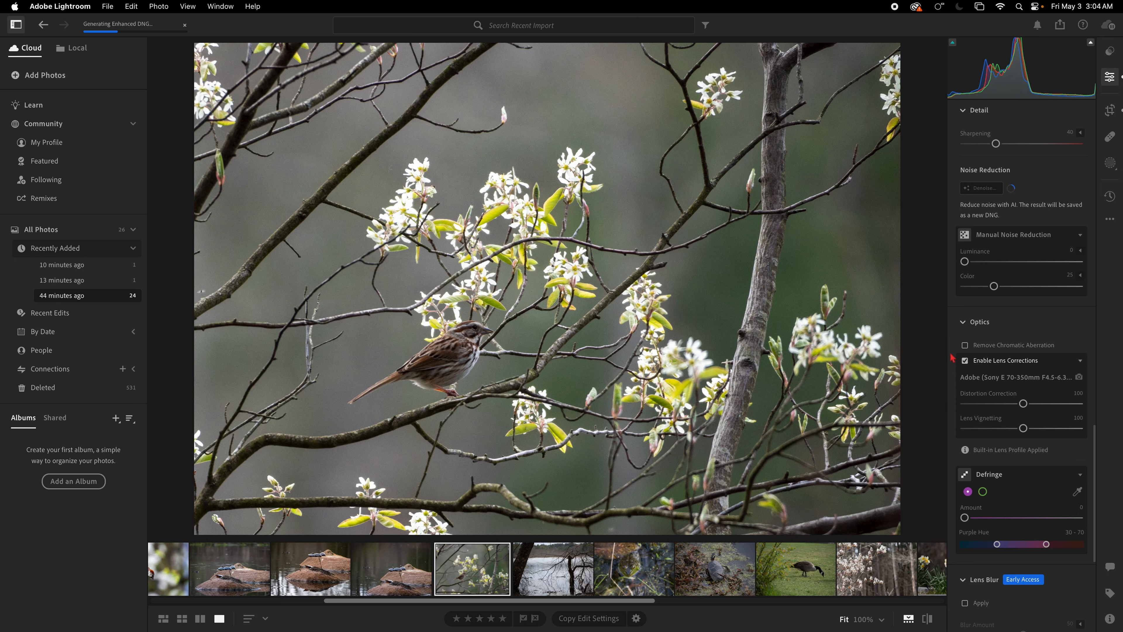
click(965, 346)
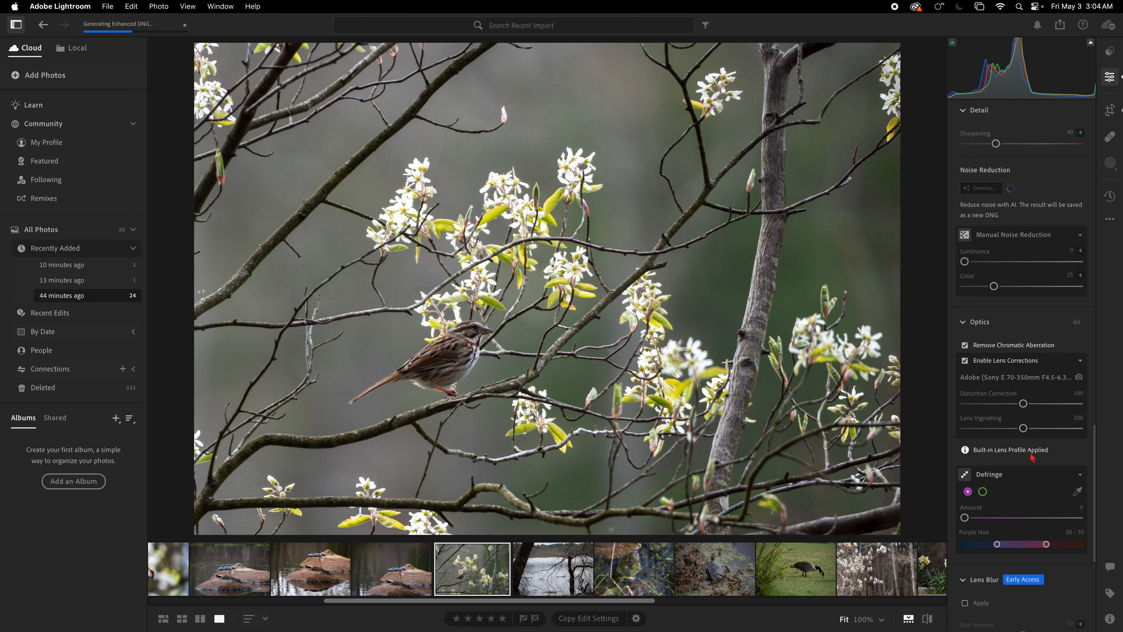
scroll(1037, 457, up, 5)
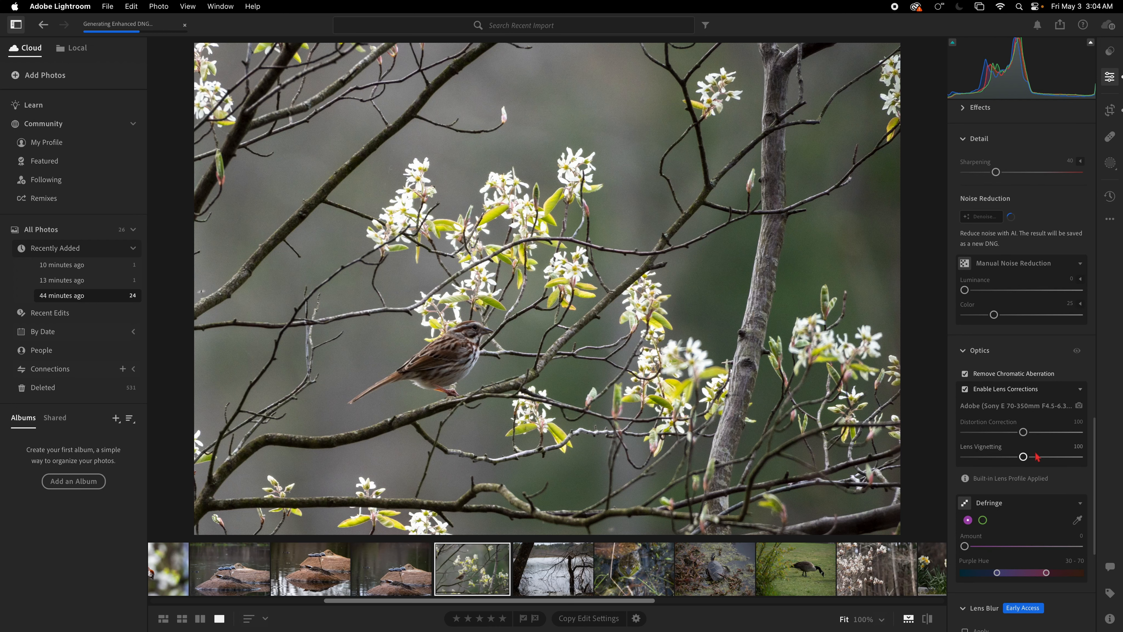
scroll(1037, 456, up, 1)
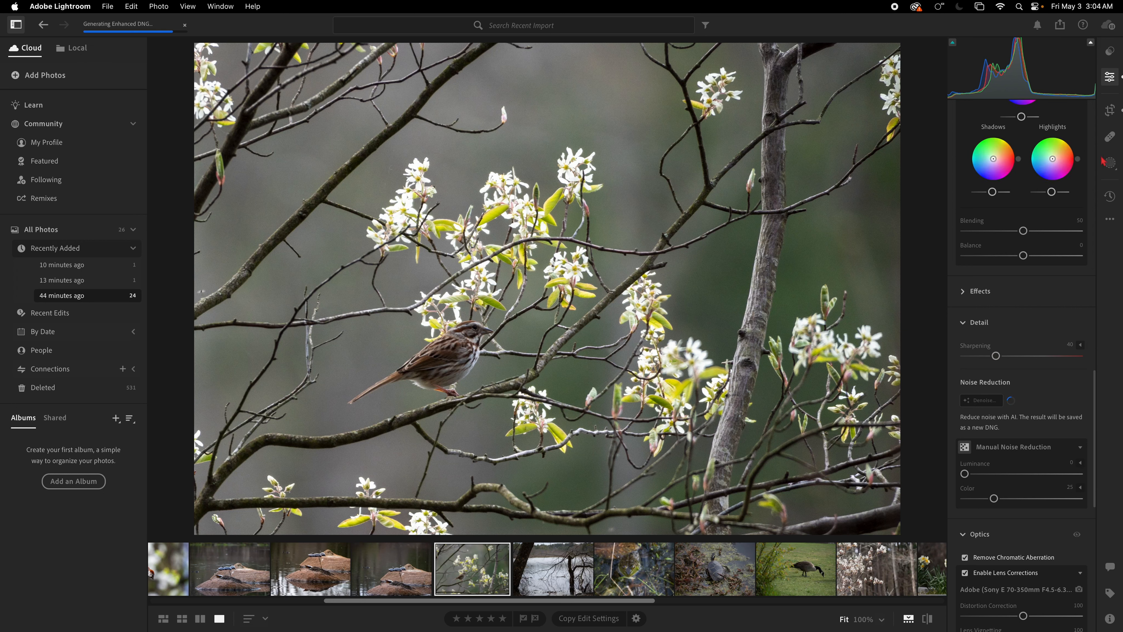
Create a Subject mask on the bird photo
click(1111, 168)
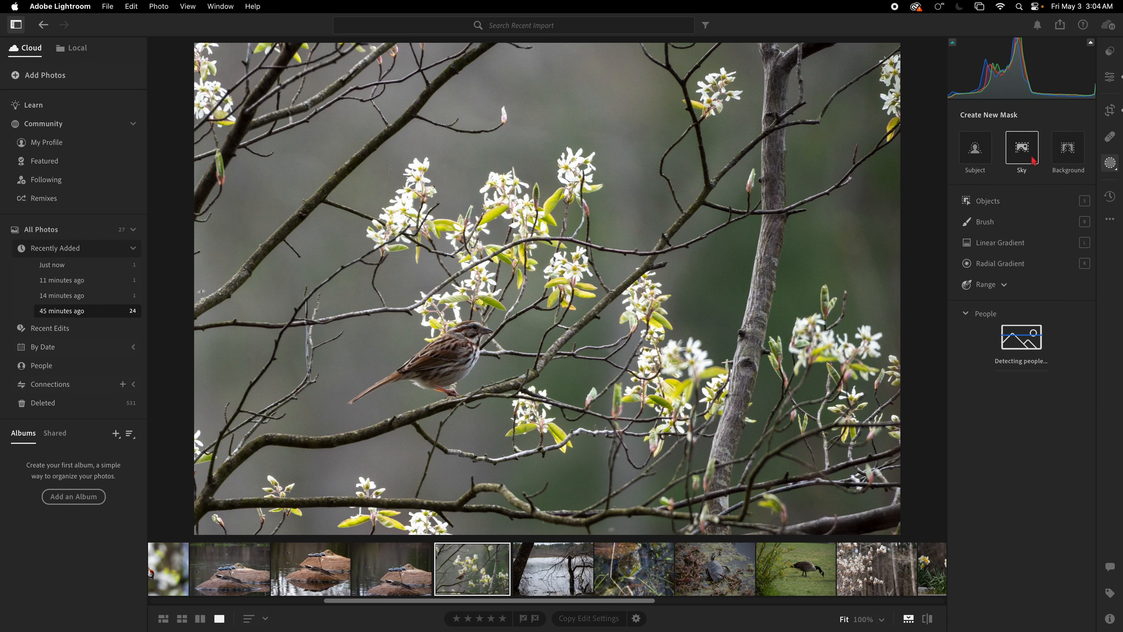
click(981, 152)
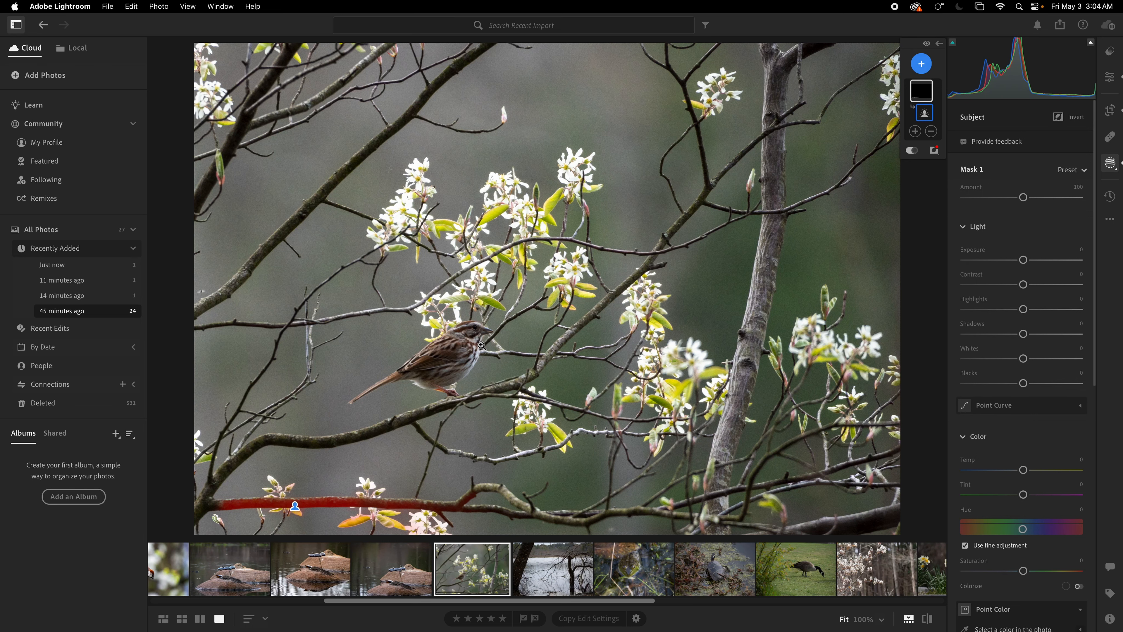
Open the lake photo with the bare trees, check its camera information, and apply automatic adjustments
click(552, 569)
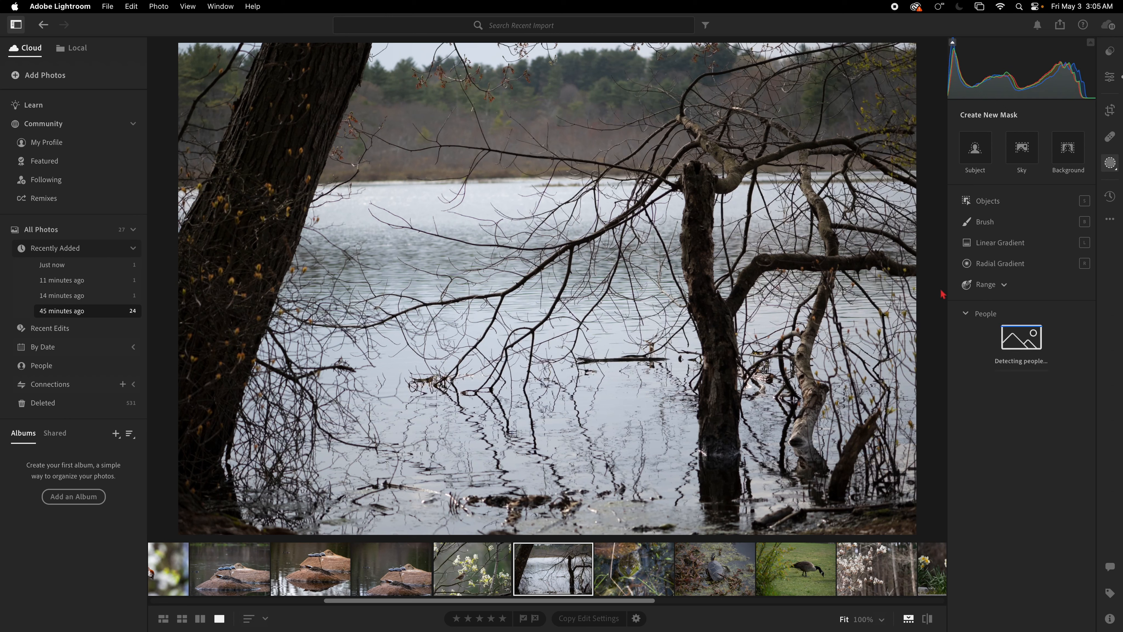
click(1110, 619)
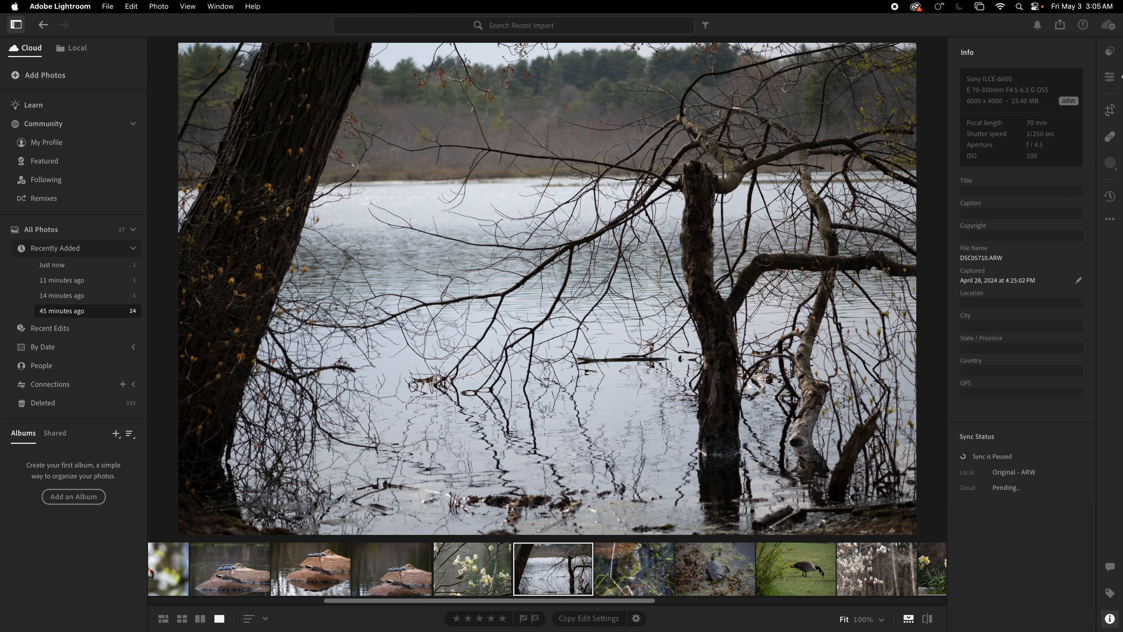
click(1111, 78)
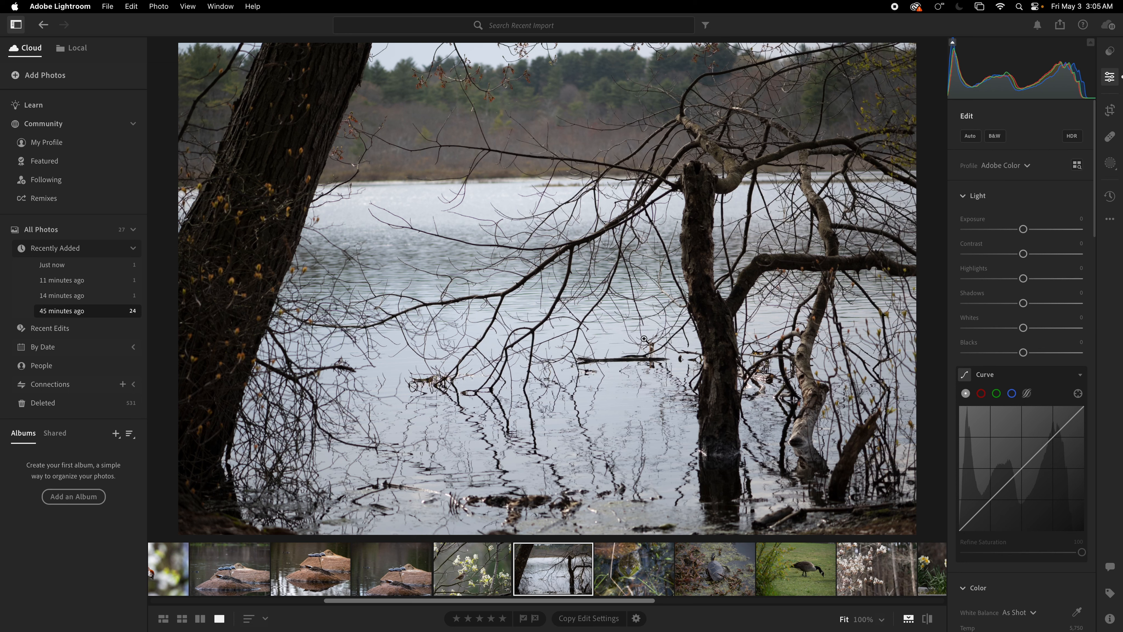
click(965, 136)
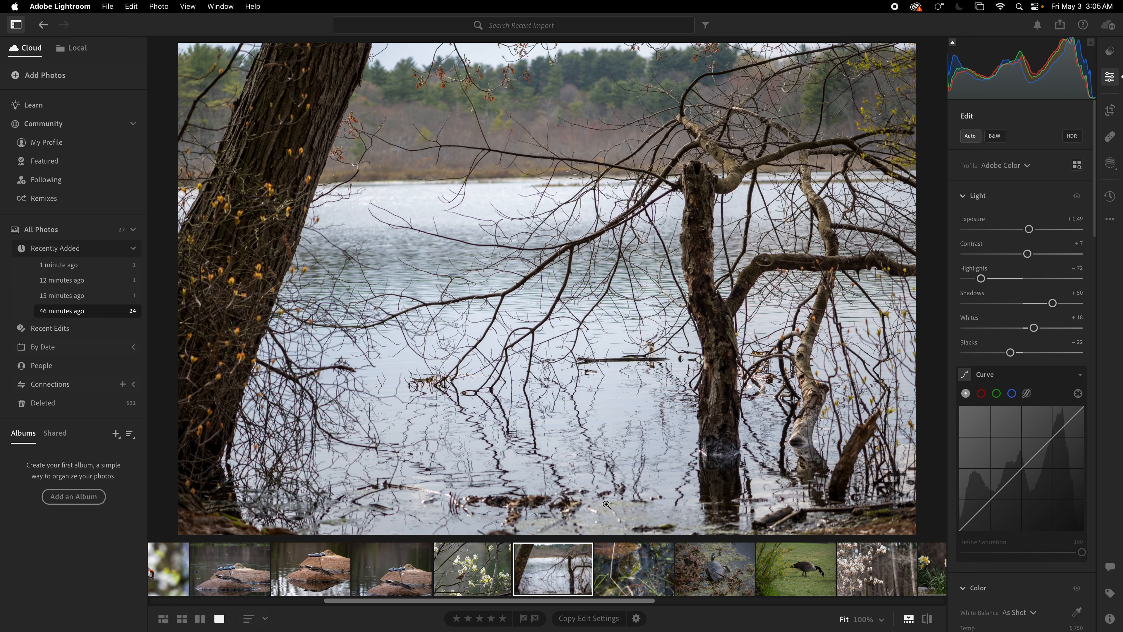
Open the frog photo and check its focal length, shutter speed, aperture and ISO
click(621, 577)
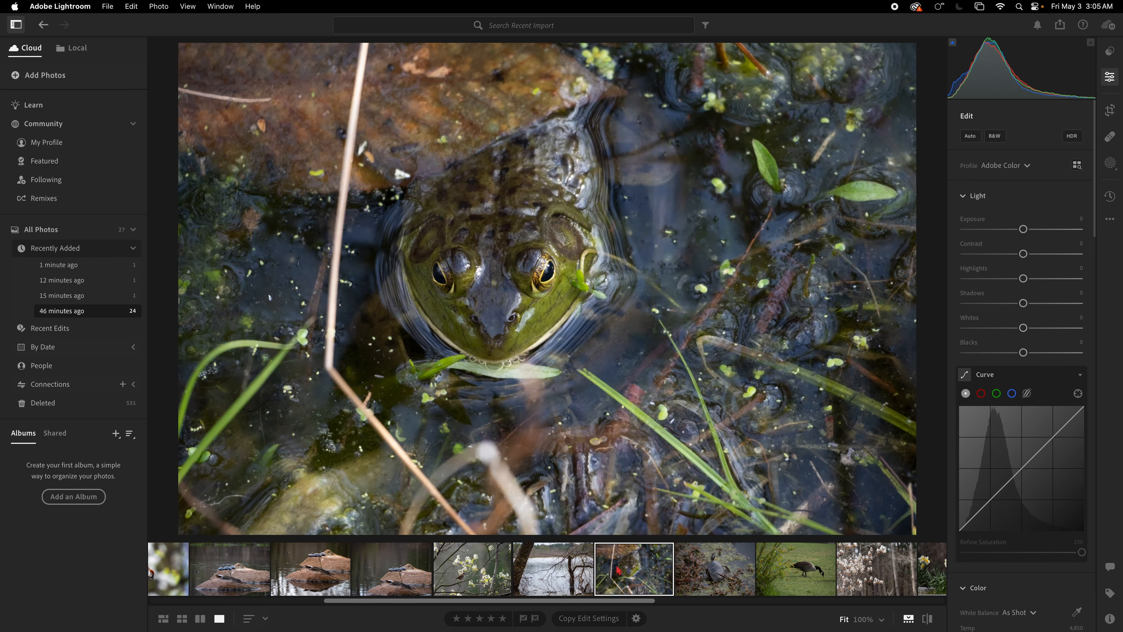
click(554, 575)
click(610, 572)
click(1111, 619)
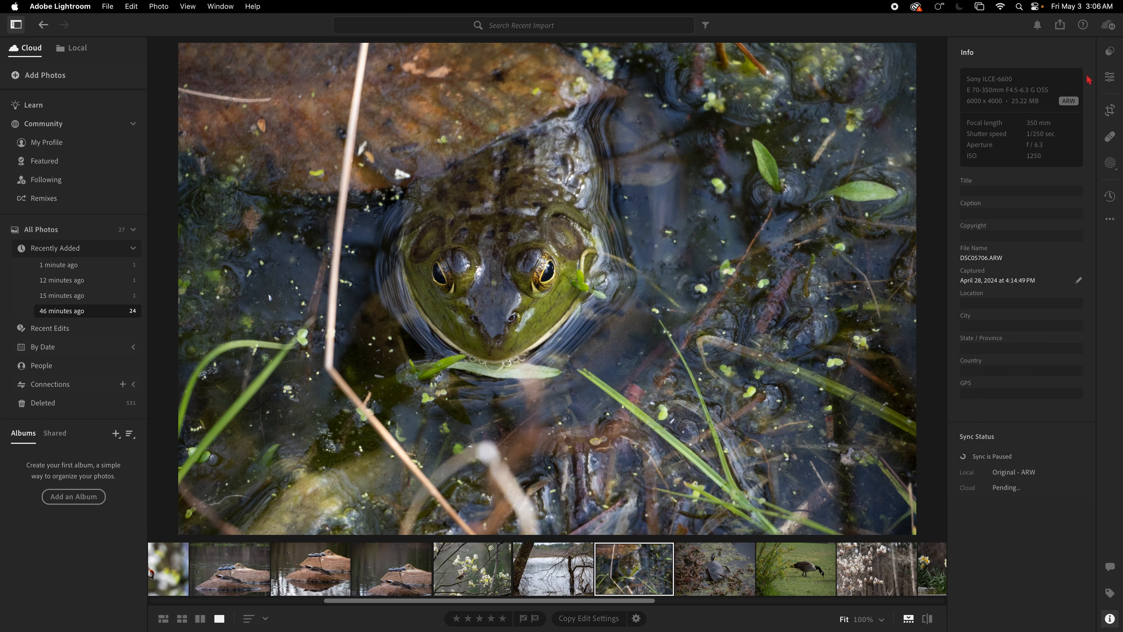
click(1109, 77)
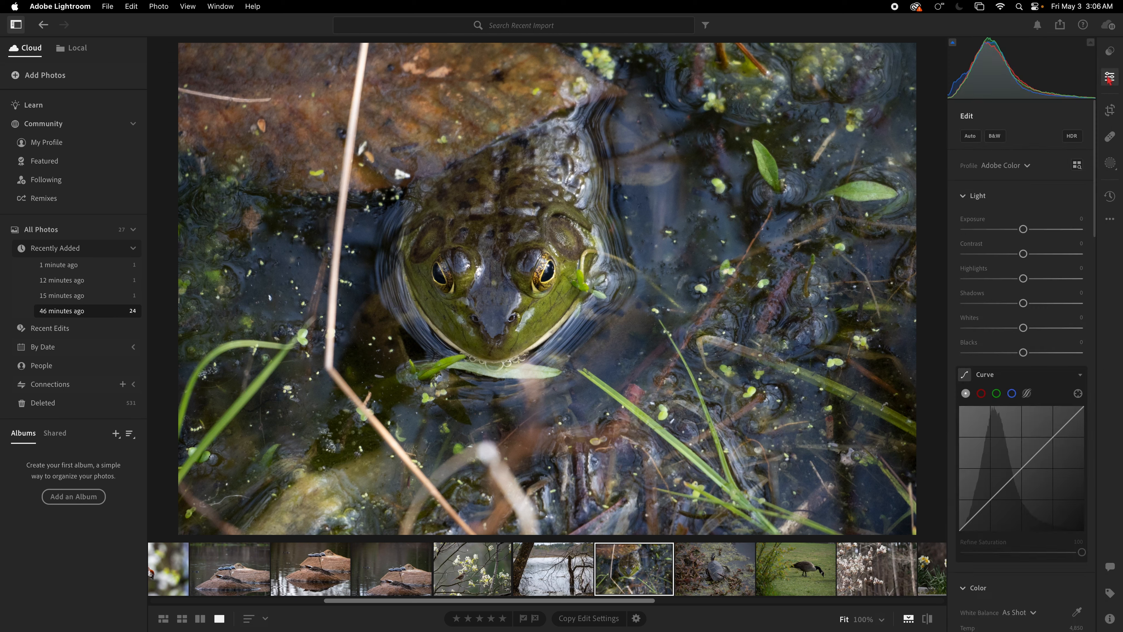
Apply automatic adjustments to the frog photo, compare with a reset, reapply them, and raise the exposure to +0.46
click(970, 138)
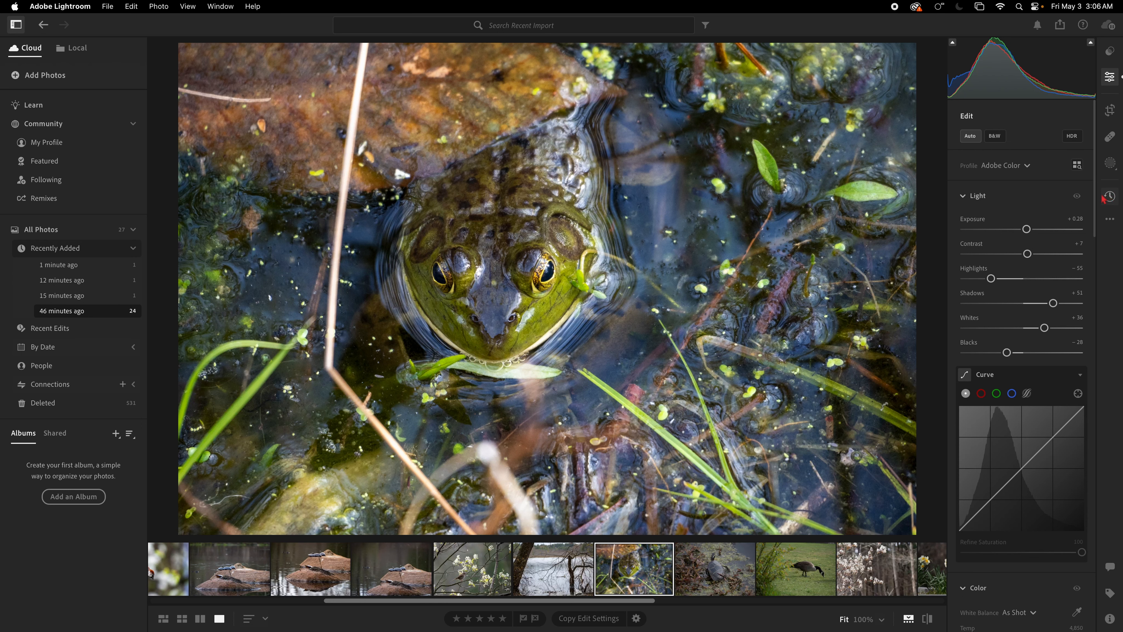
key(super+shift+r)
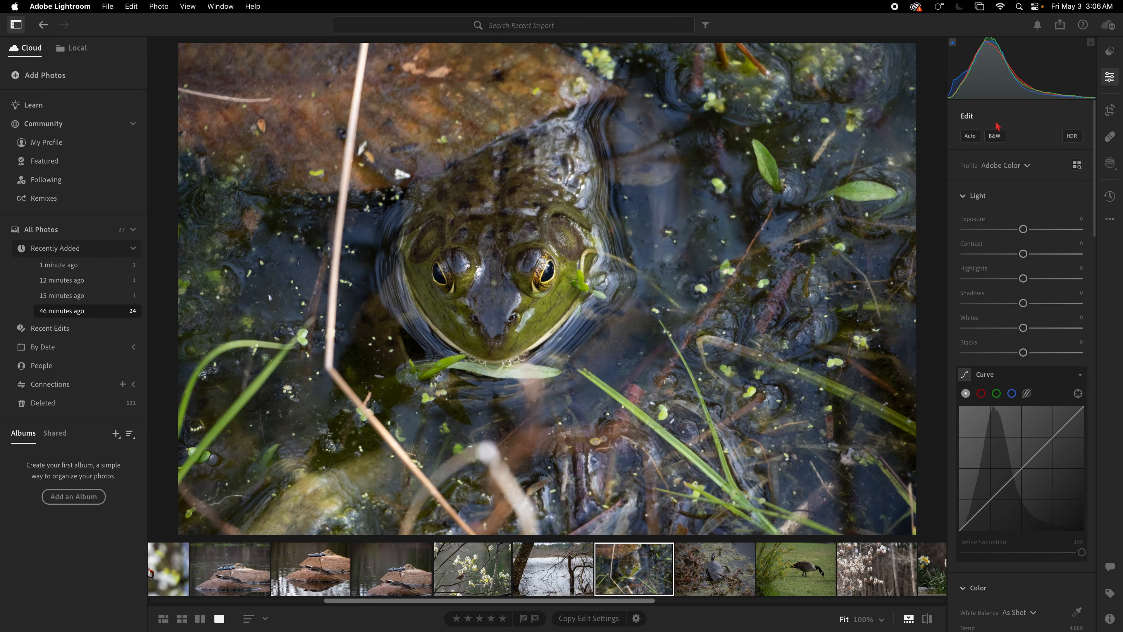
click(967, 140)
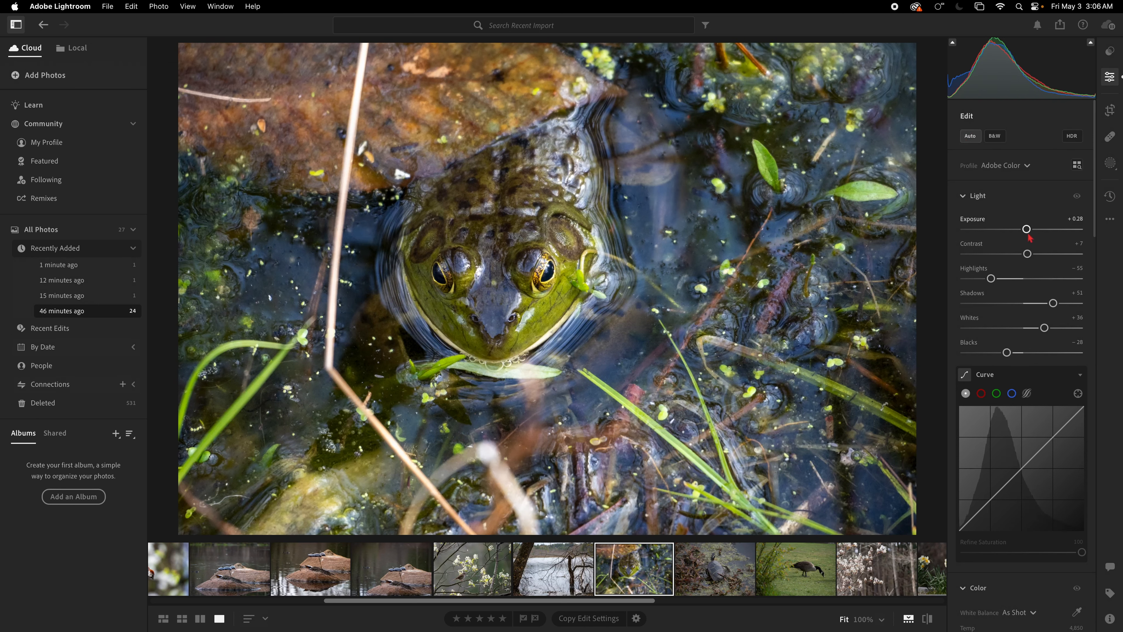
drag(1026, 228, 1030, 235)
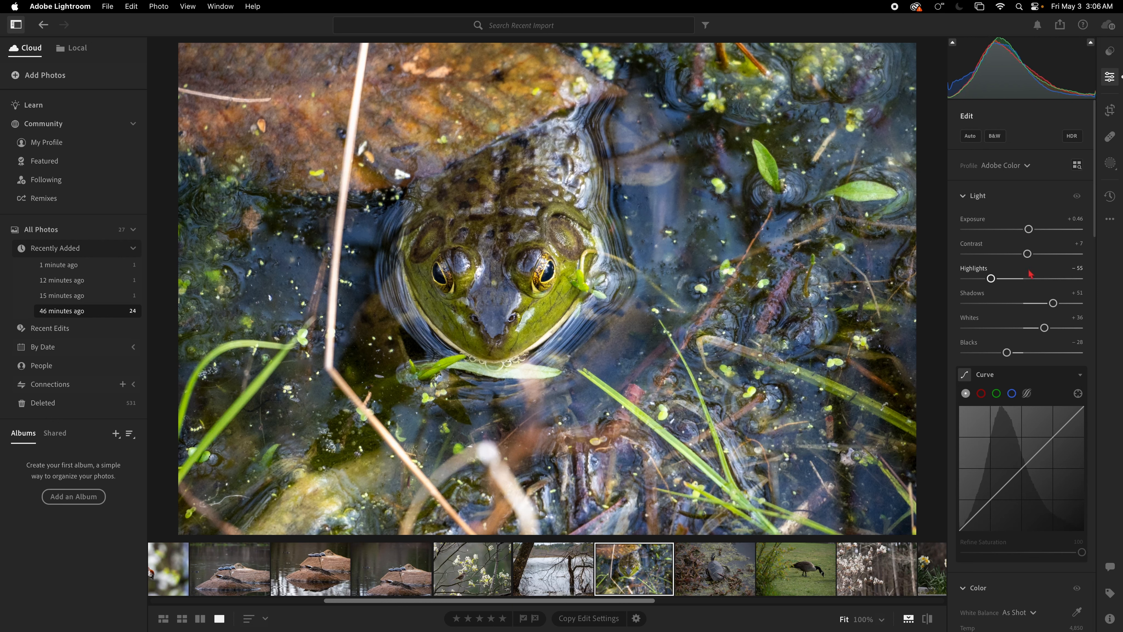
scroll(1028, 337, down, 6)
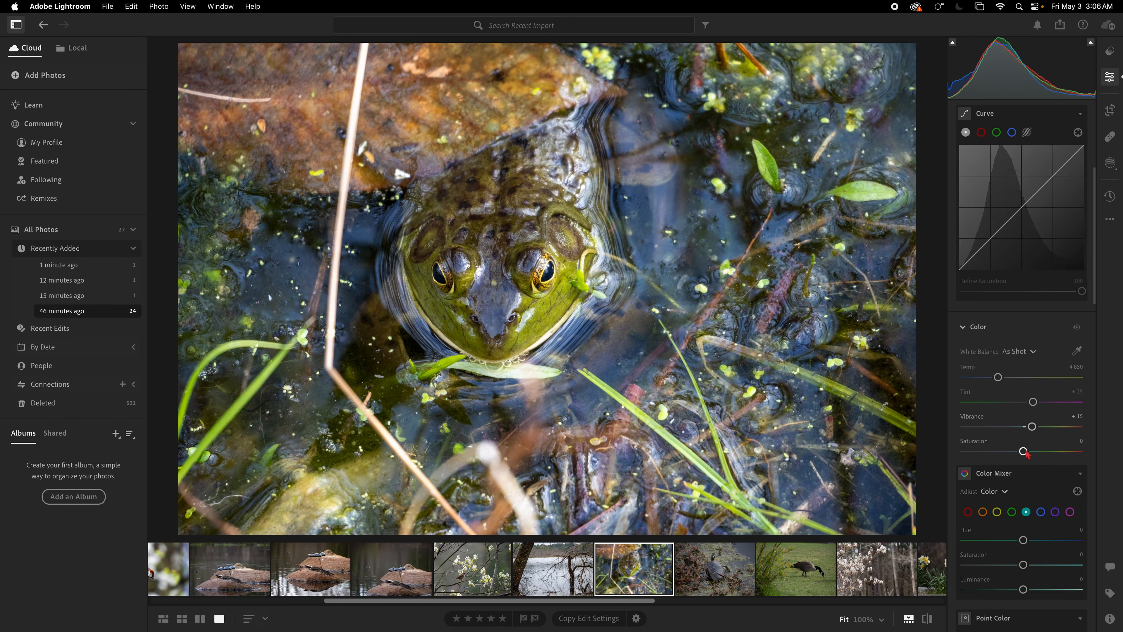
Set the frog photo's saturation to +10, contrast to +13, shadows to +23, blacks to -37 and exposure to +0.60
drag(1024, 451, 1029, 451)
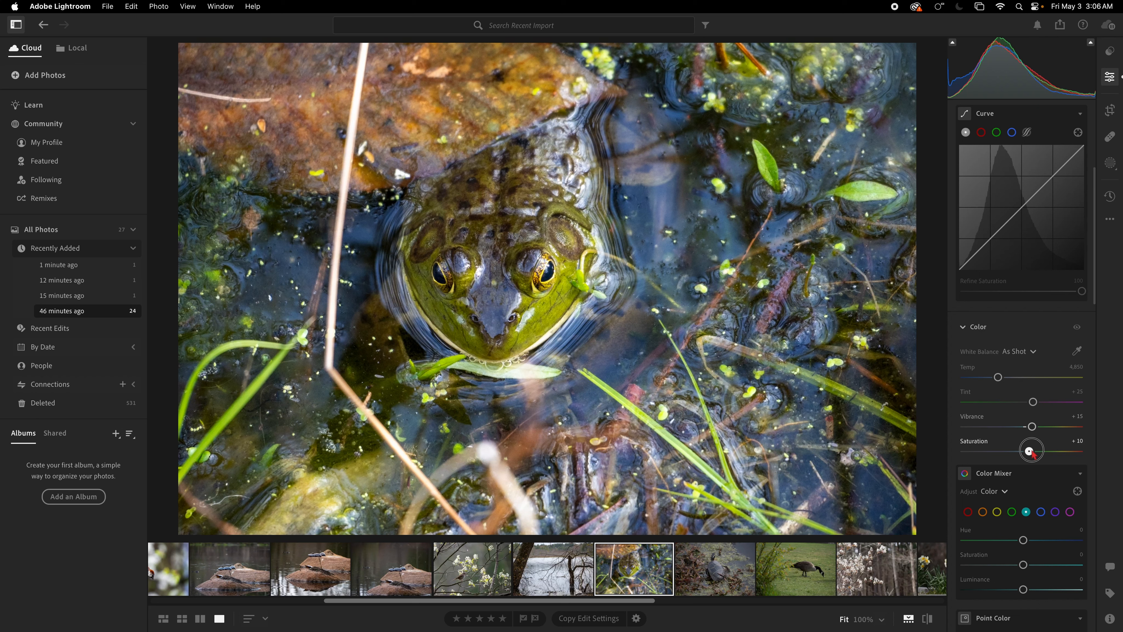
scroll(1002, 234, up, 6)
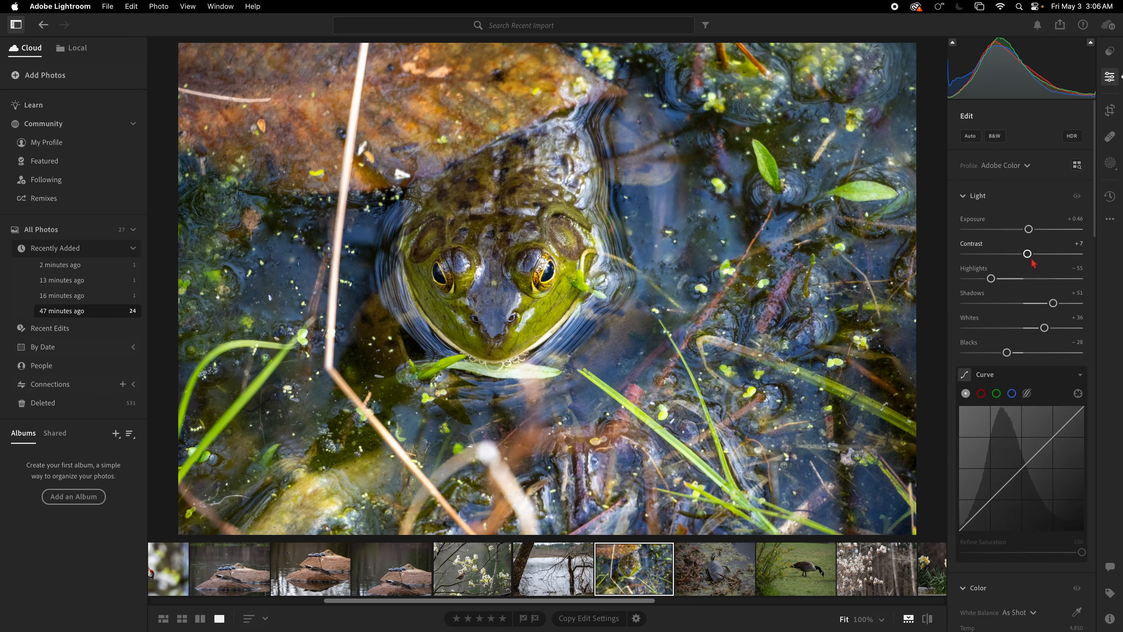
drag(1030, 257, 1034, 257)
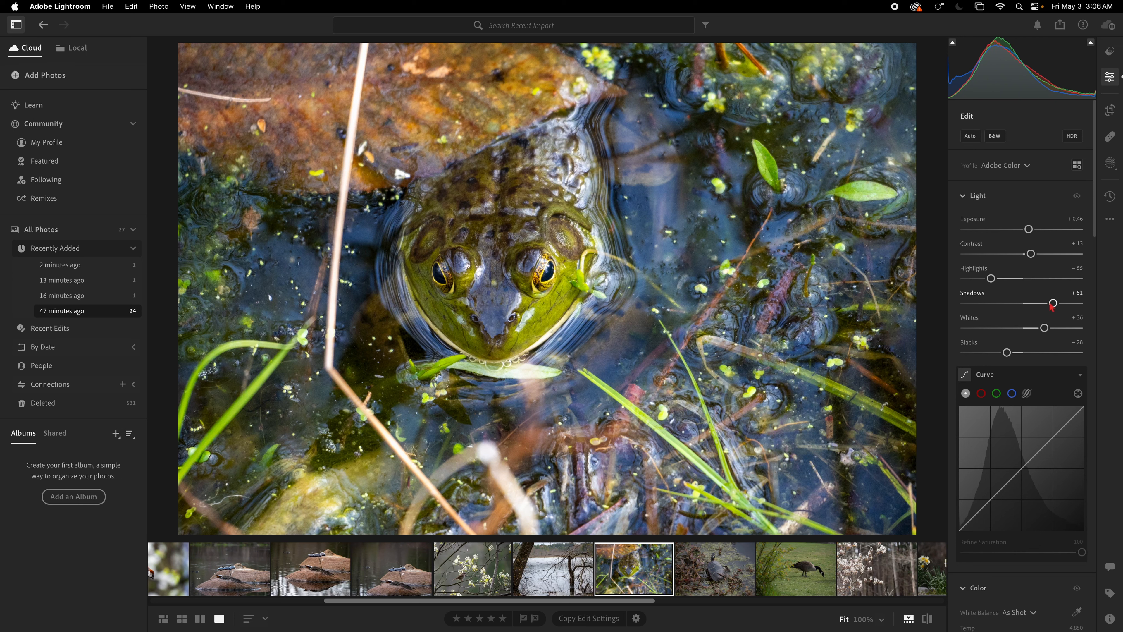
drag(1053, 304, 1037, 305)
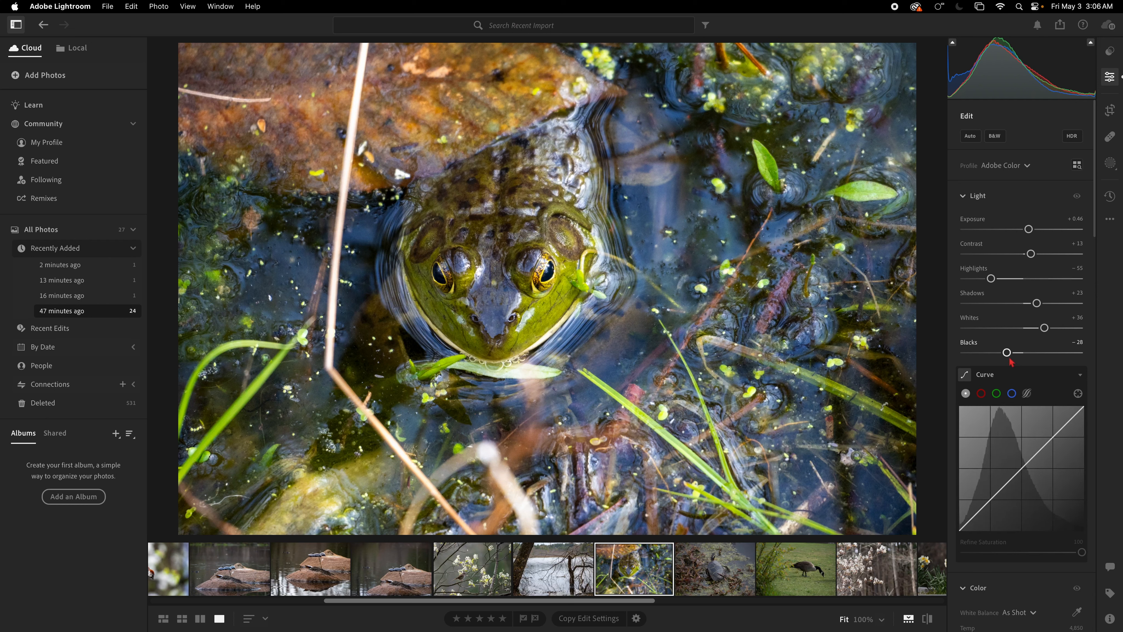
drag(1008, 357, 1002, 358)
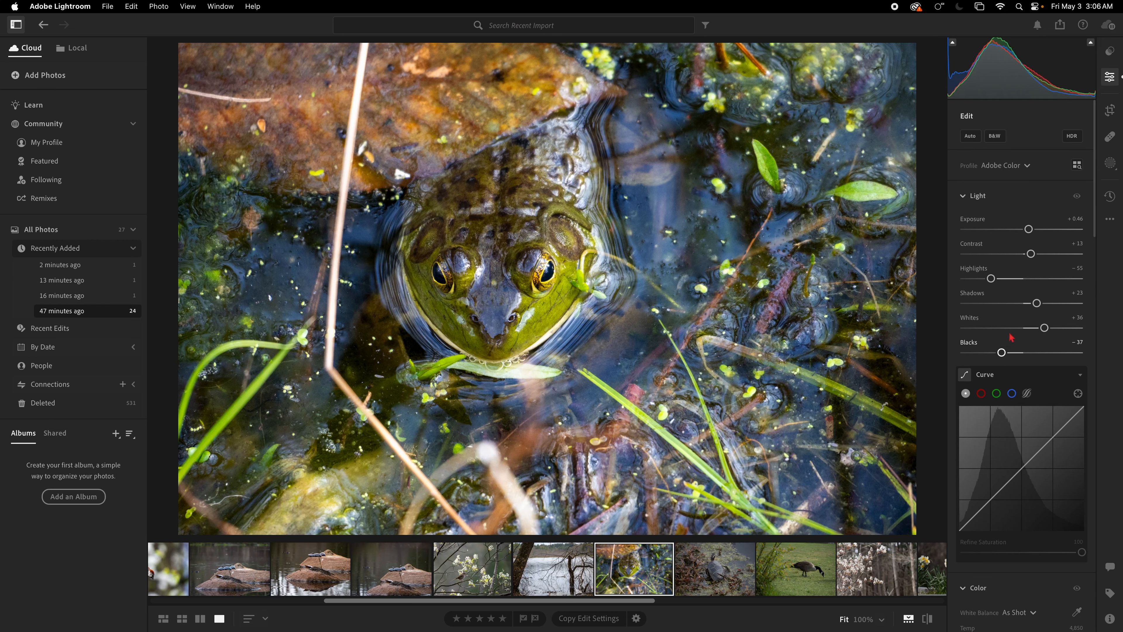
drag(1032, 230, 1034, 230)
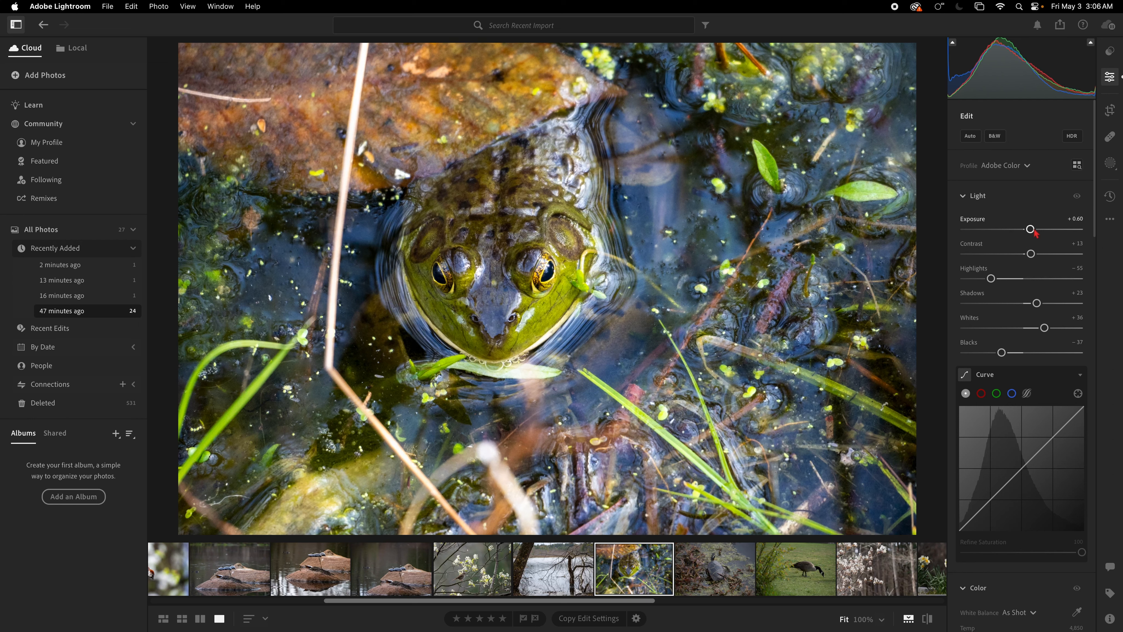
Sample the frog's yellow-green skin as a Point Color and try a slight saturation shift on it
scroll(1030, 459, down, 10)
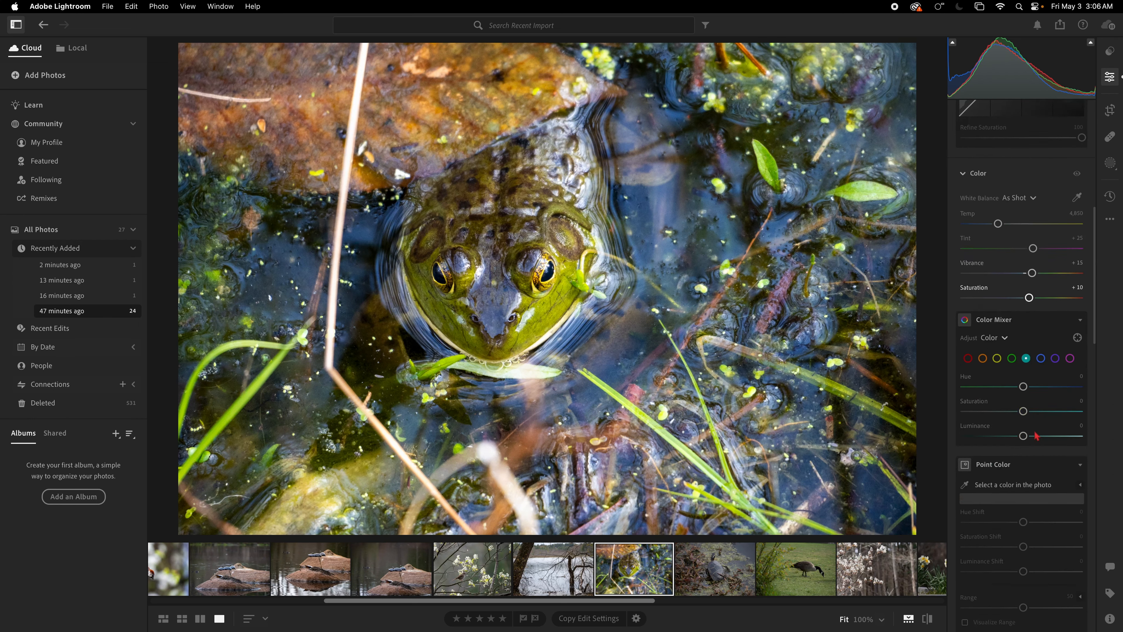
scroll(1026, 419, up, 2)
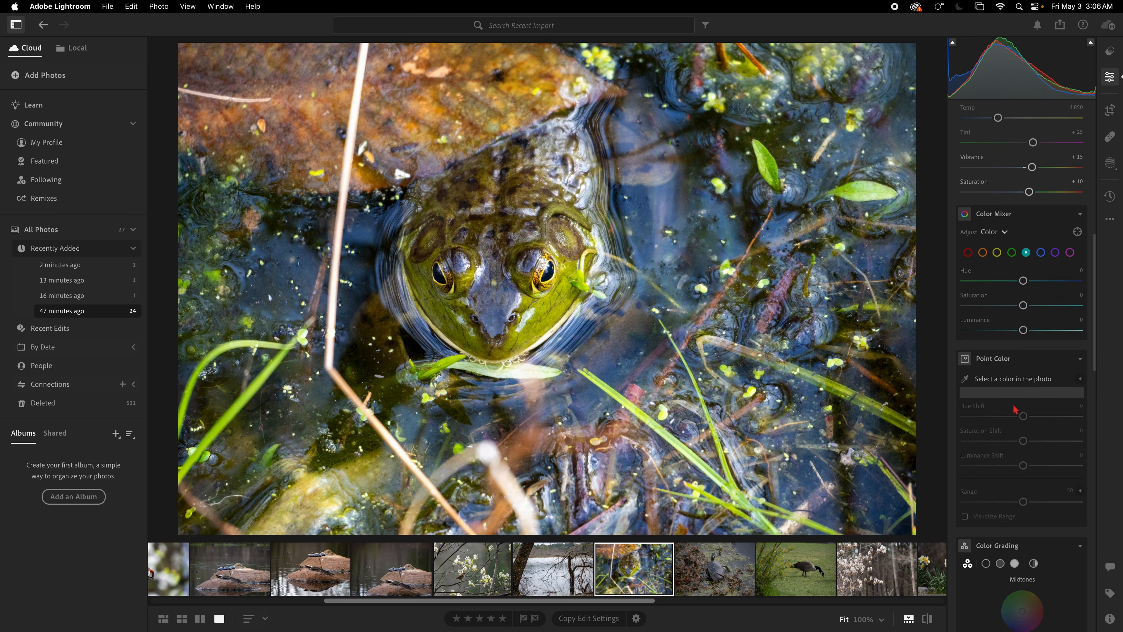
scroll(972, 383, down, 1)
click(965, 372)
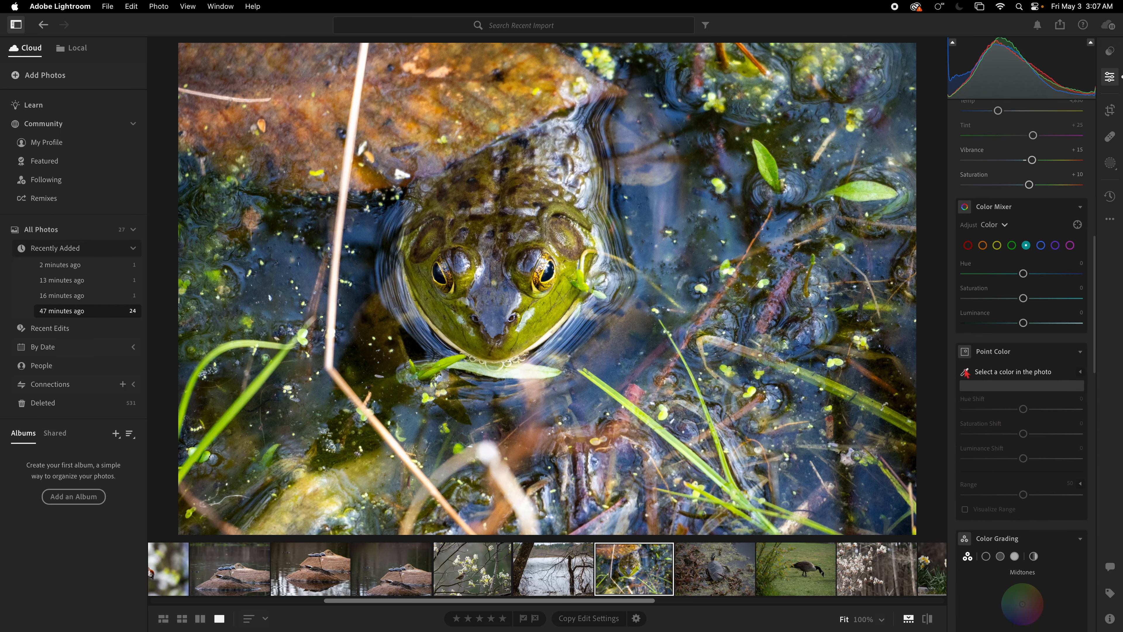
click(579, 340)
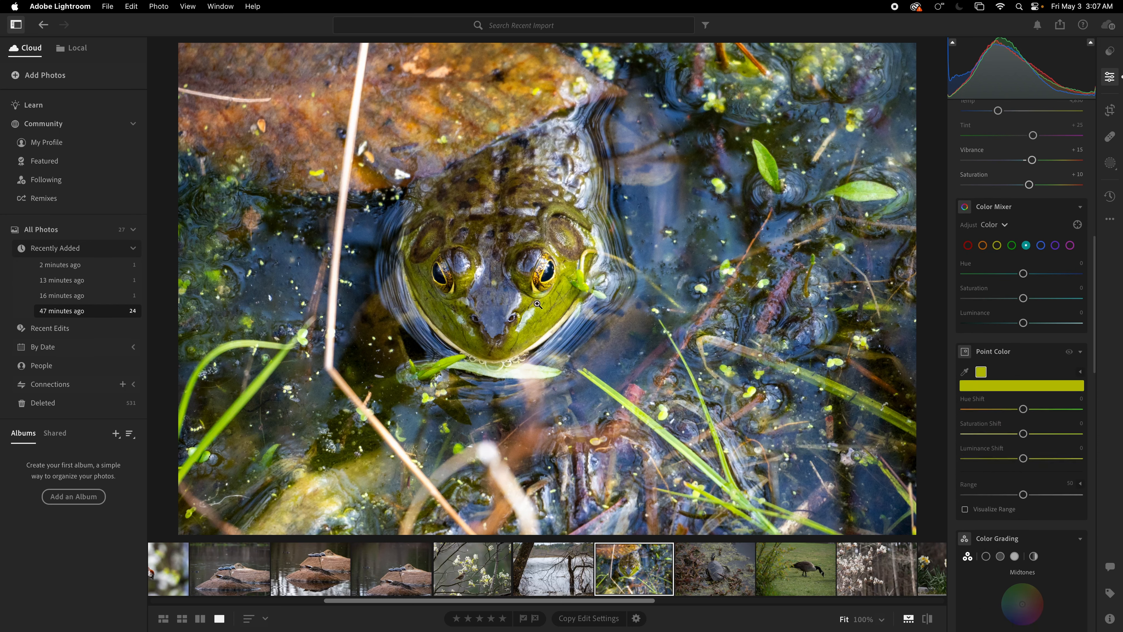
drag(1023, 434, 1026, 434)
scroll(1035, 398, up, 4)
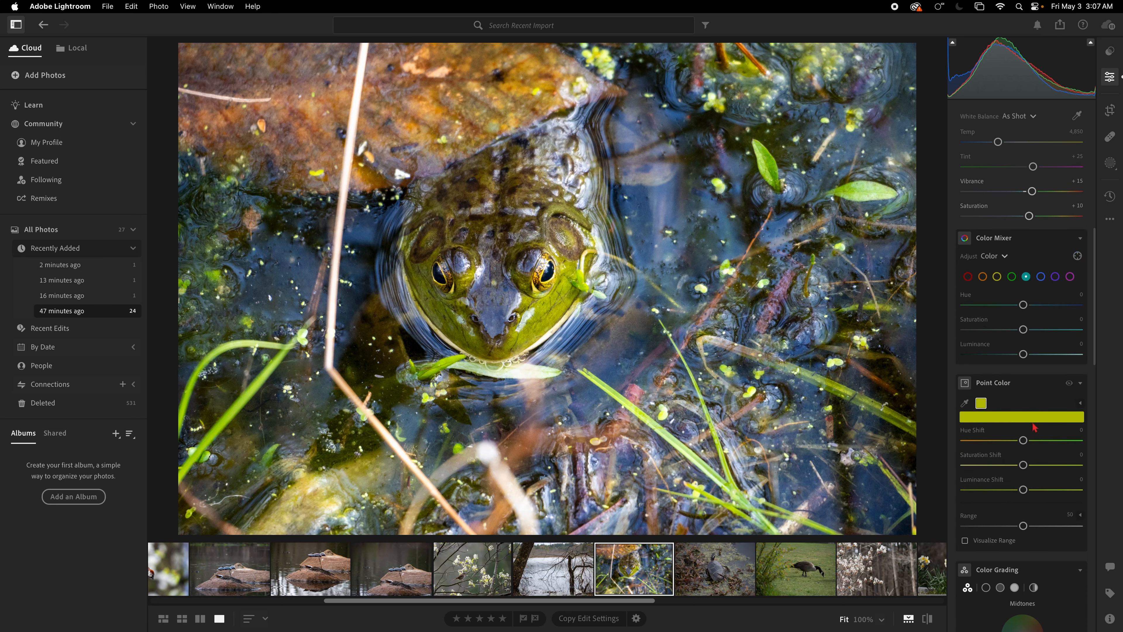
scroll(1042, 375, up, 1)
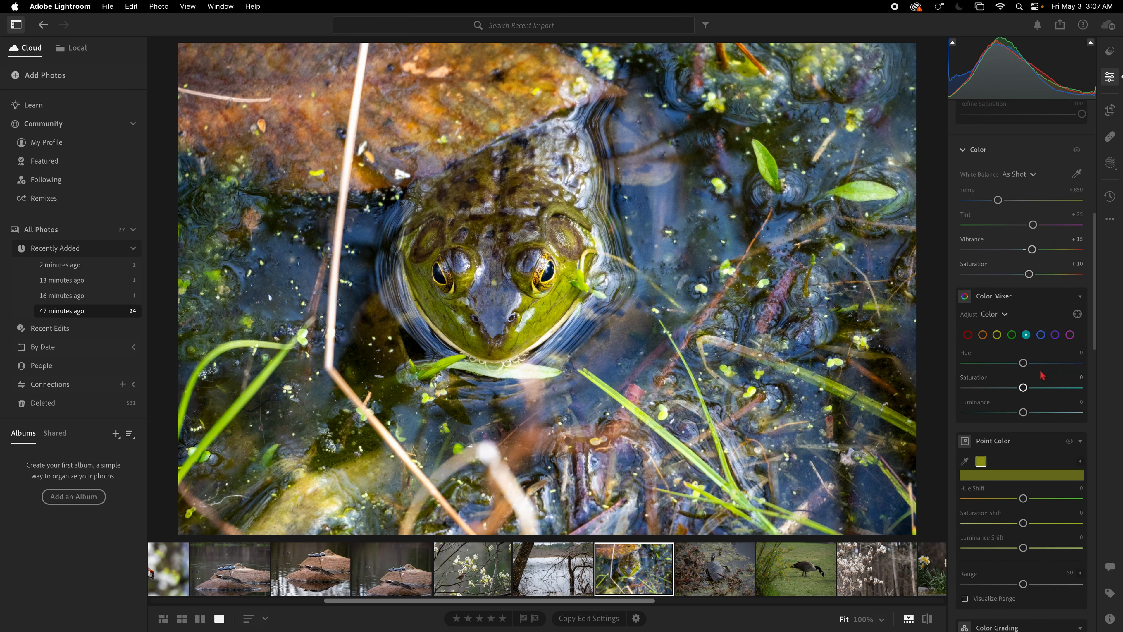
Apply AI Denoise to the frog photo at amount 35 with Create stack enabled, and view its version history
scroll(1042, 375, down, 20)
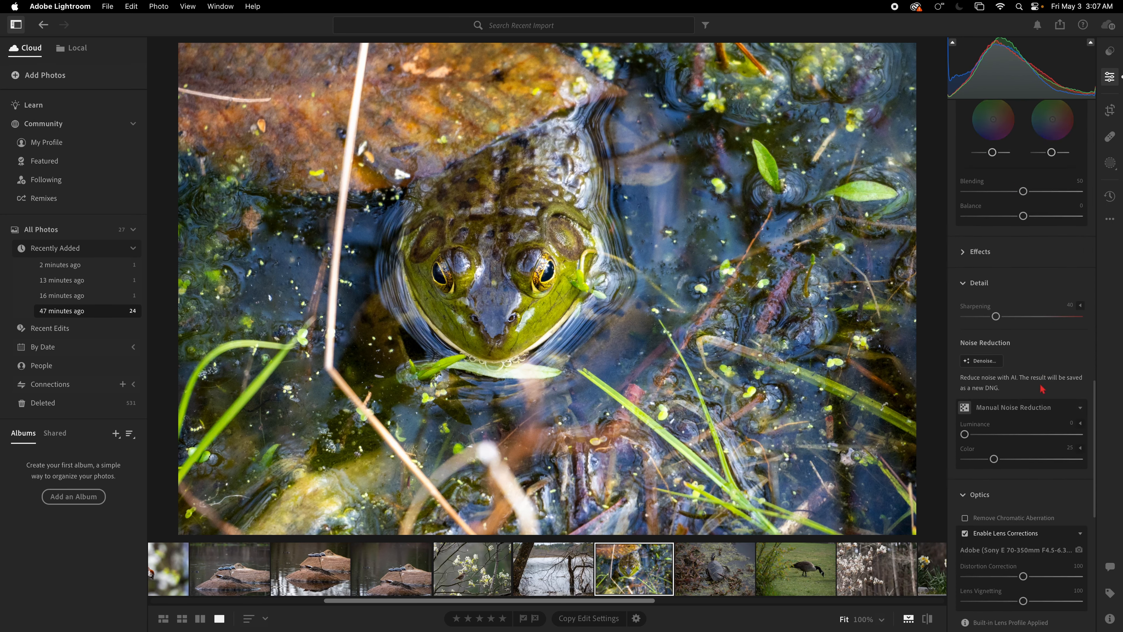
click(982, 361)
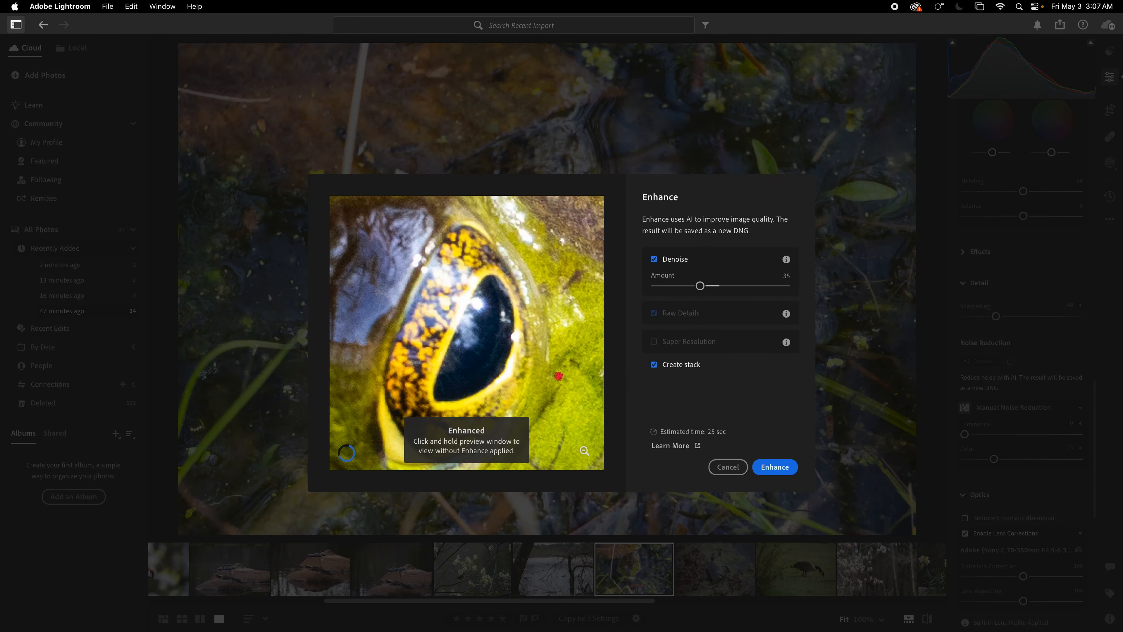
click(780, 469)
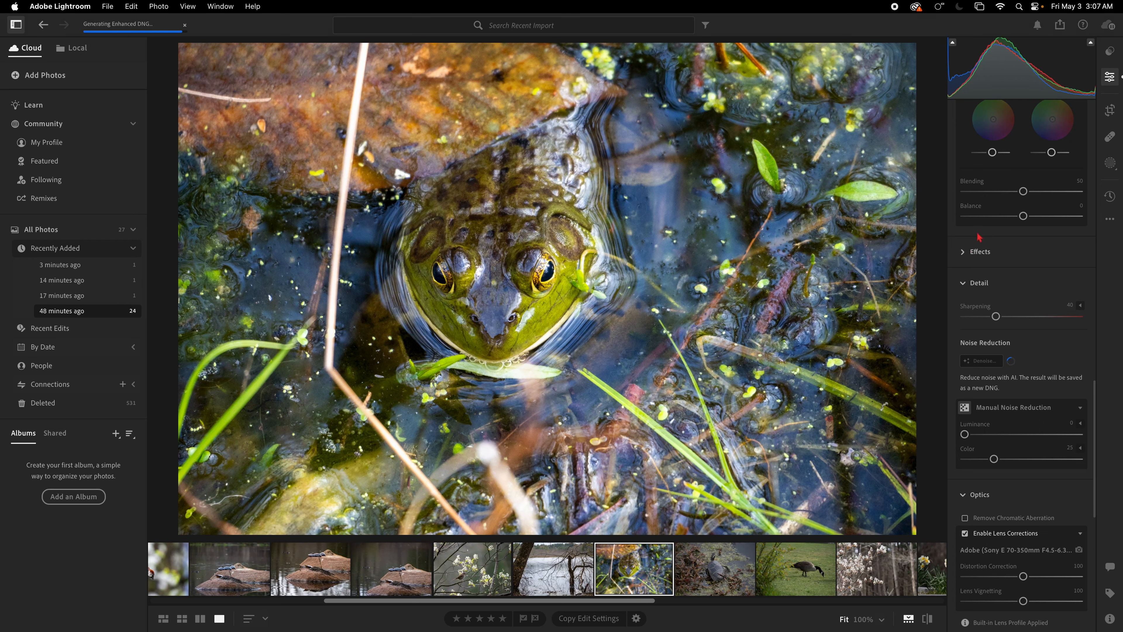
click(1108, 197)
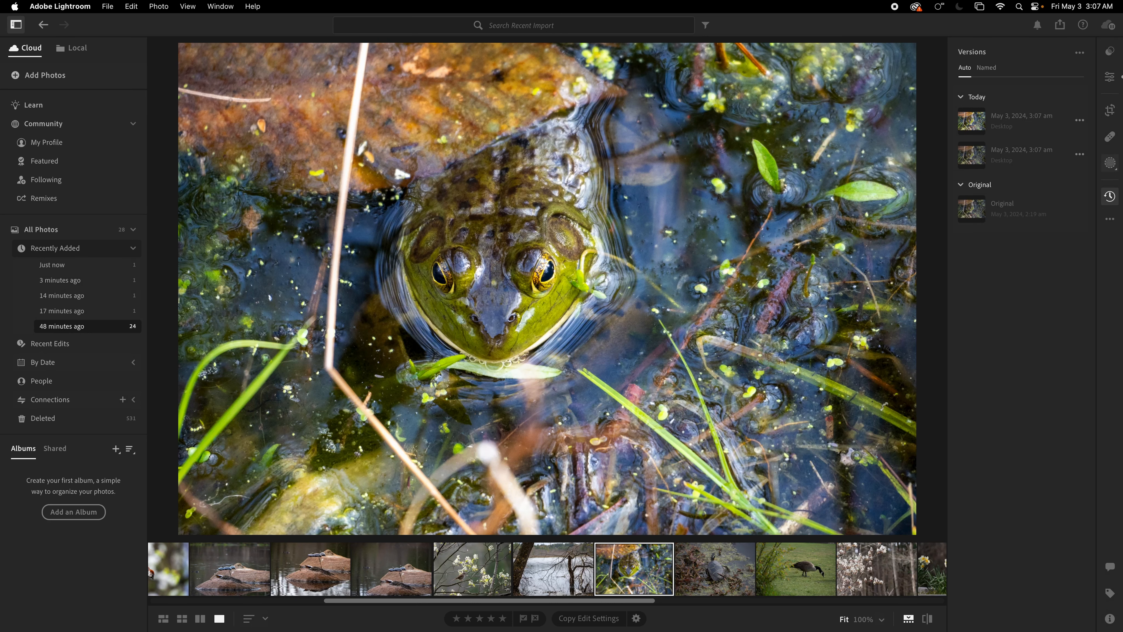
Crop the frog photo tighter around the frog with a custom aspect ratio and straighten it by about +0.72
click(1111, 110)
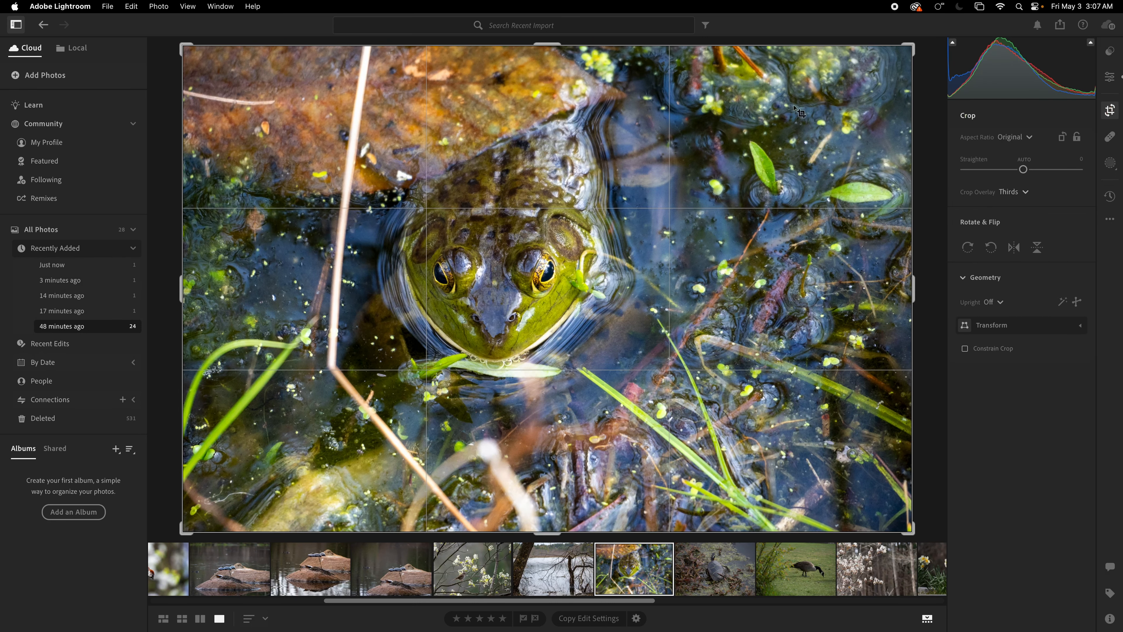
drag(907, 46, 899, 48)
drag(902, 531, 885, 528)
drag(806, 443, 723, 388)
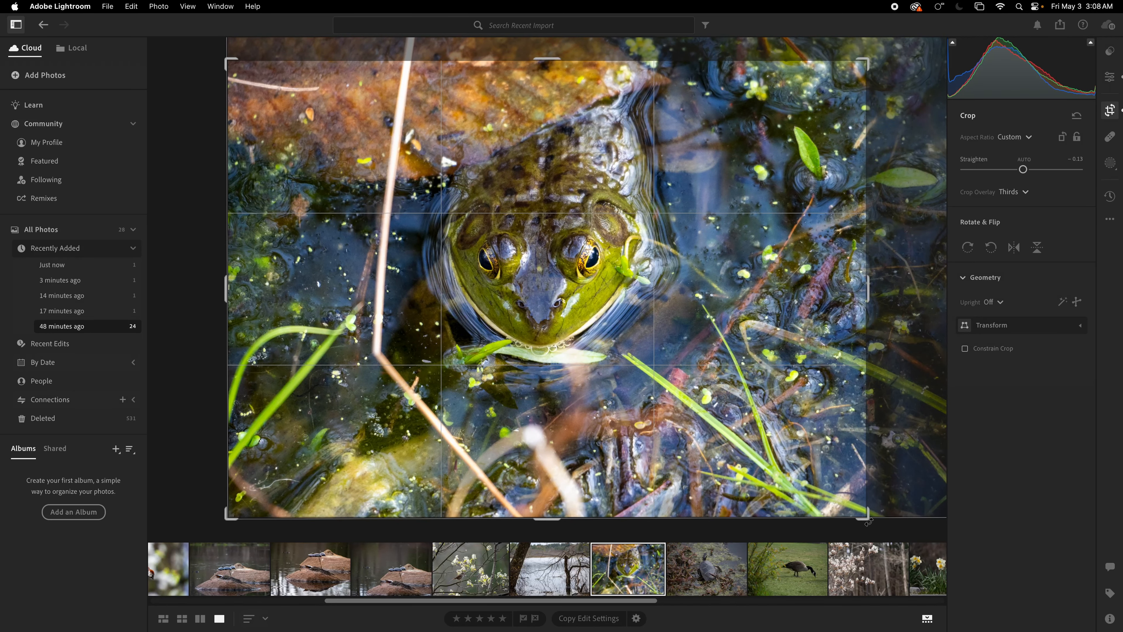
drag(869, 518, 869, 519)
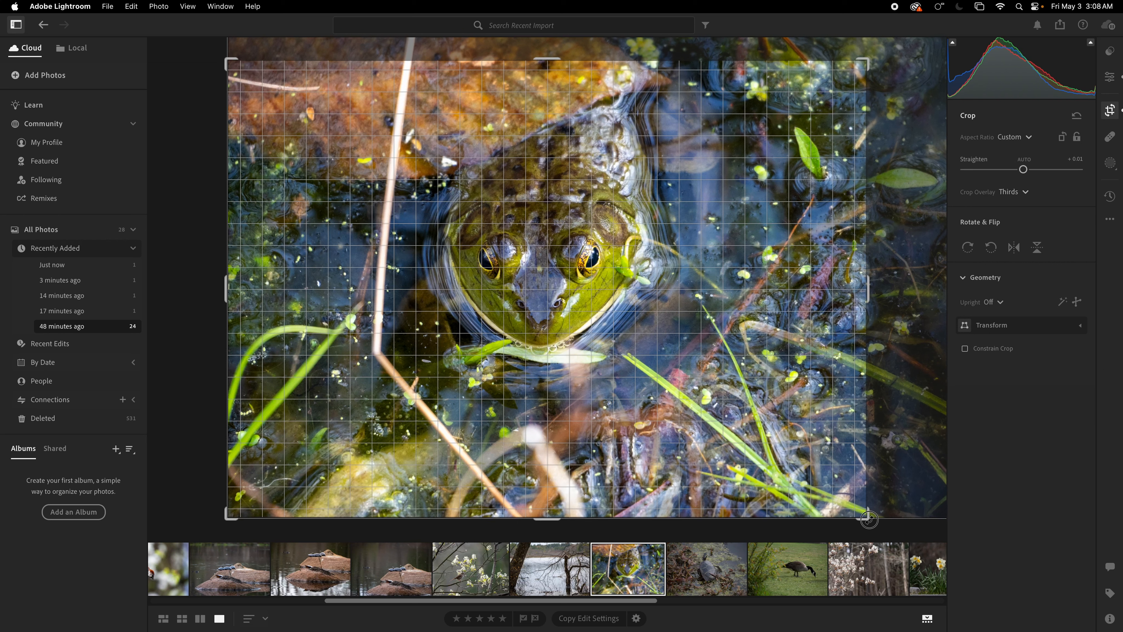
drag(869, 519, 867, 526)
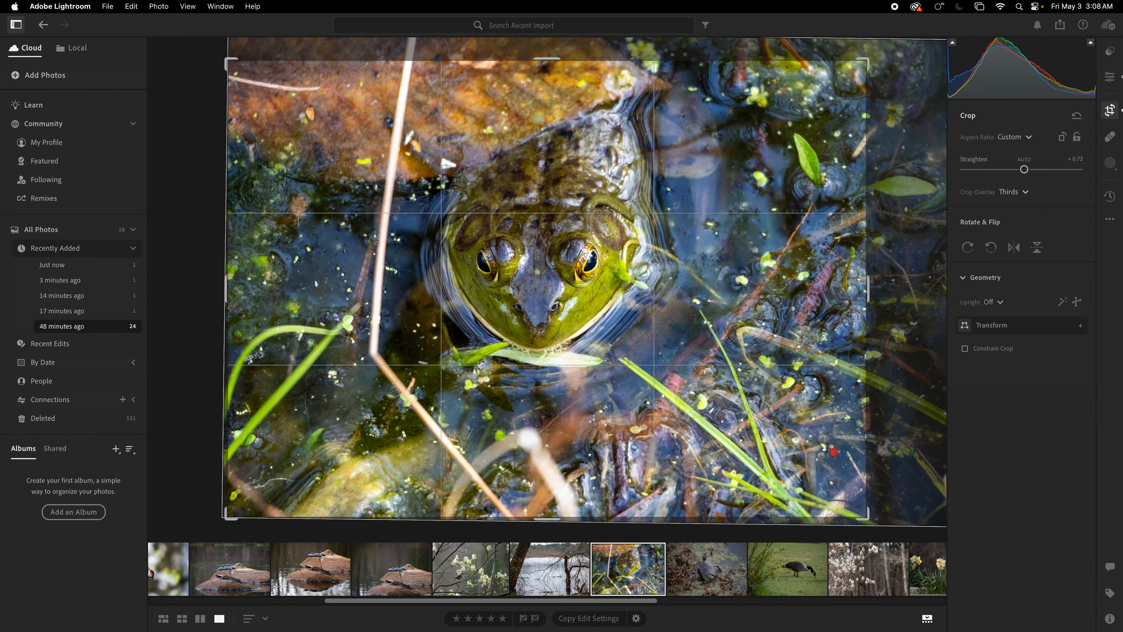
key(Return)
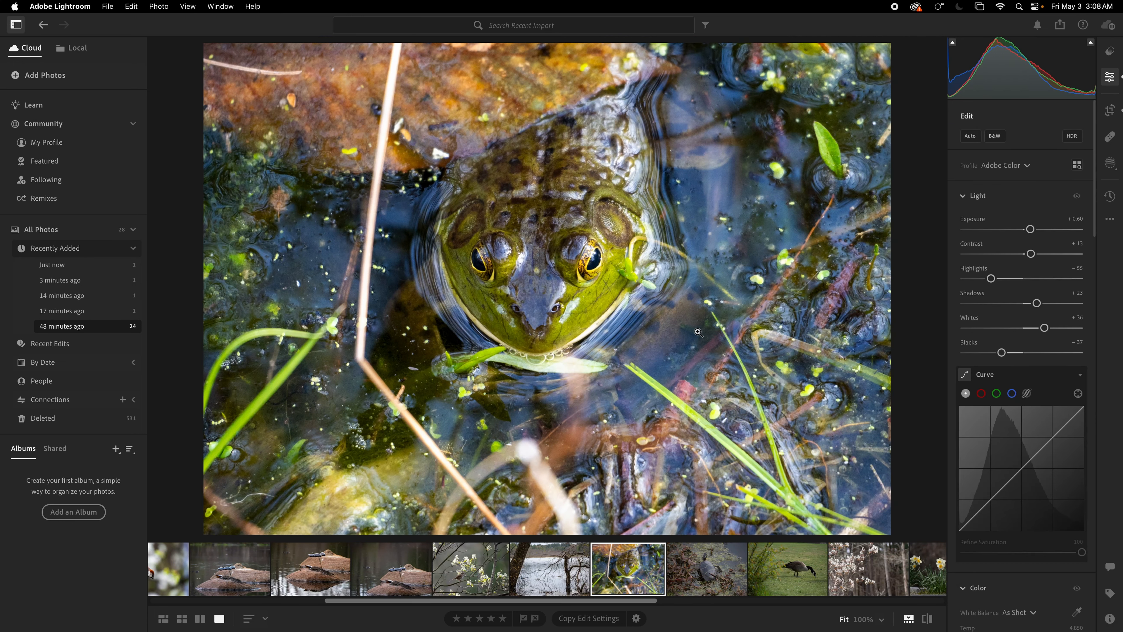
Review the frog photo's version history, with a brief look at the neighbouring turtle photo
click(1111, 196)
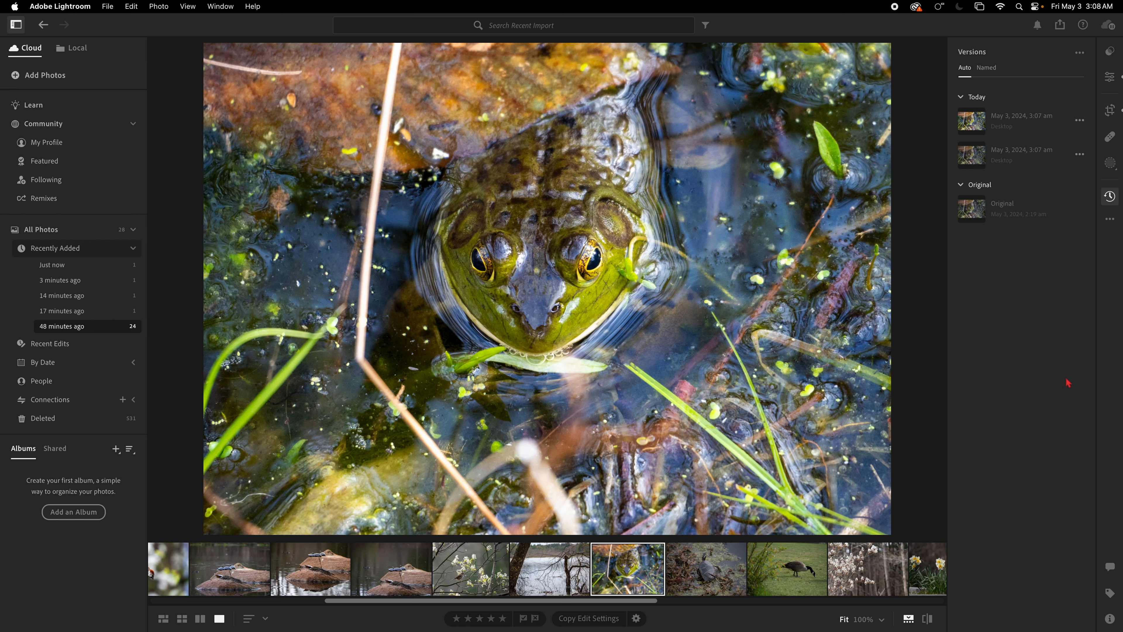
key(Right)
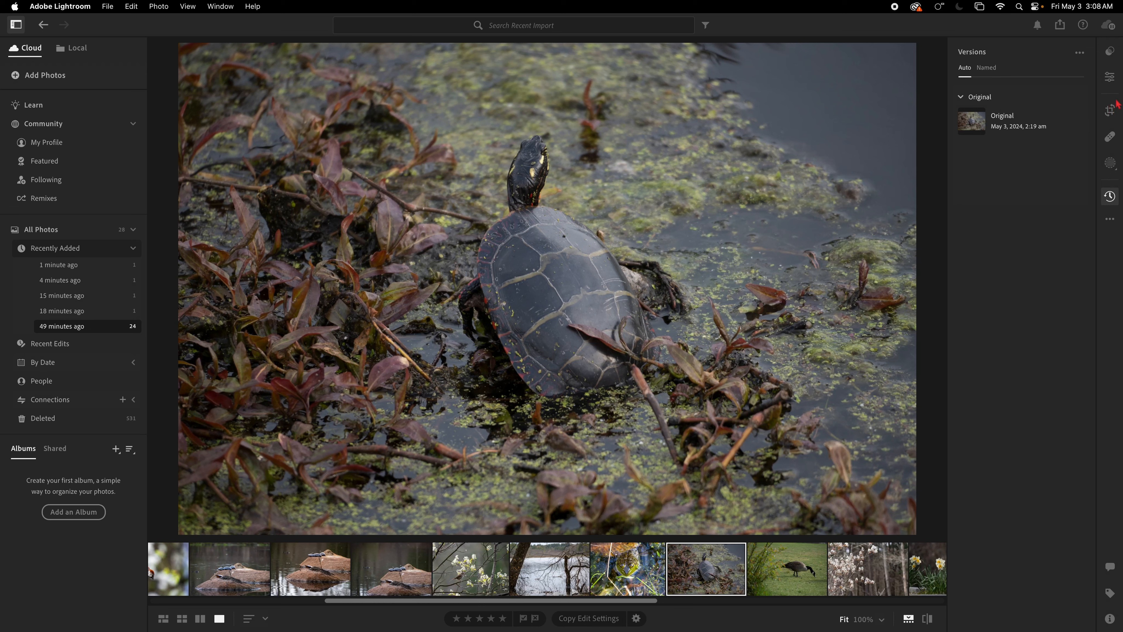
click(1111, 79)
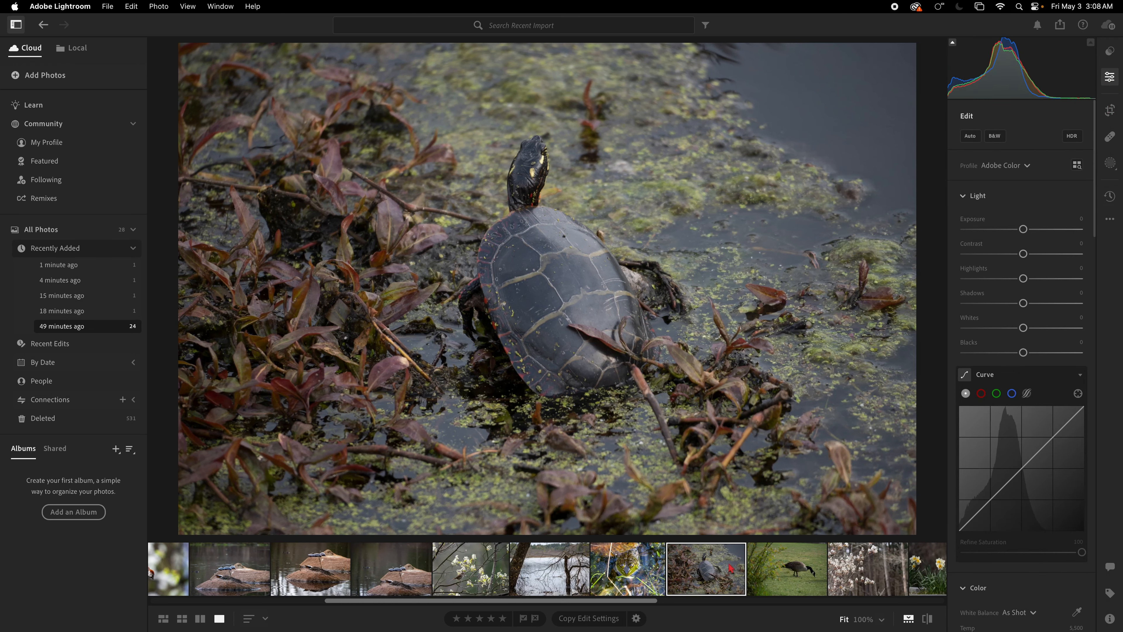
click(639, 573)
click(1111, 197)
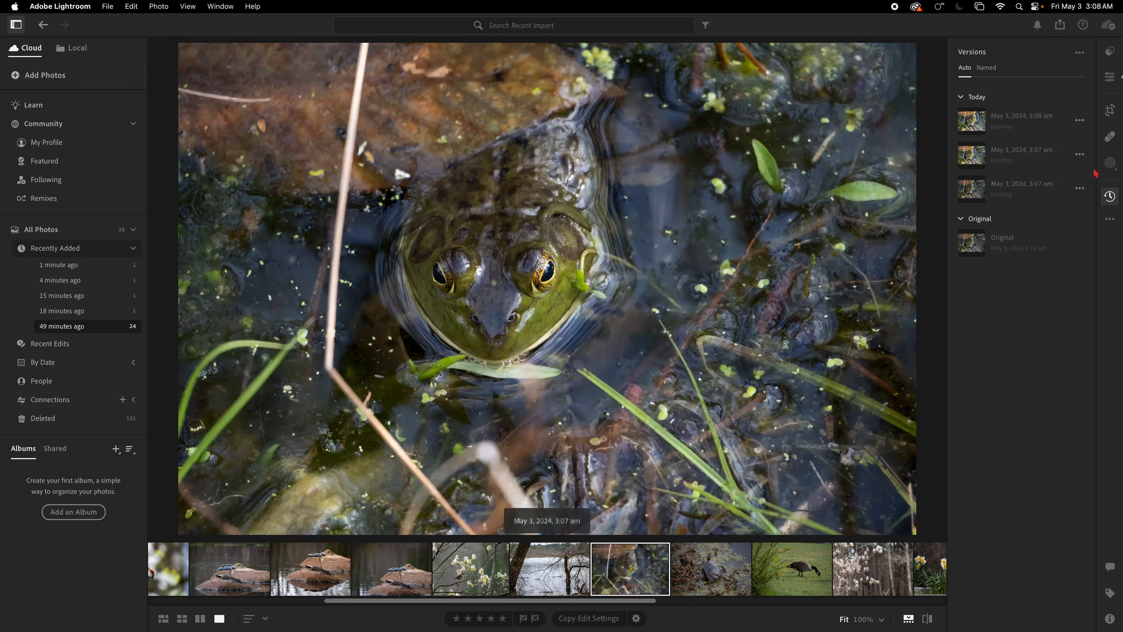
Create a Subject mask on the frog and set its contrast to +13, shadows to +14, blacks to -15 and saturation to +9
click(1111, 162)
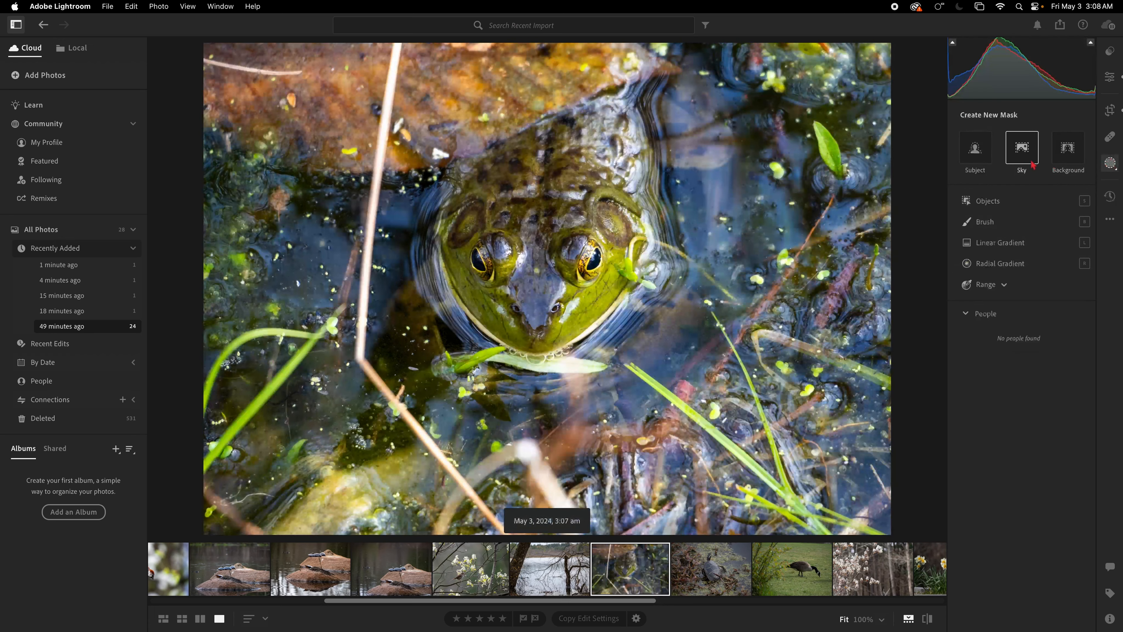
click(975, 157)
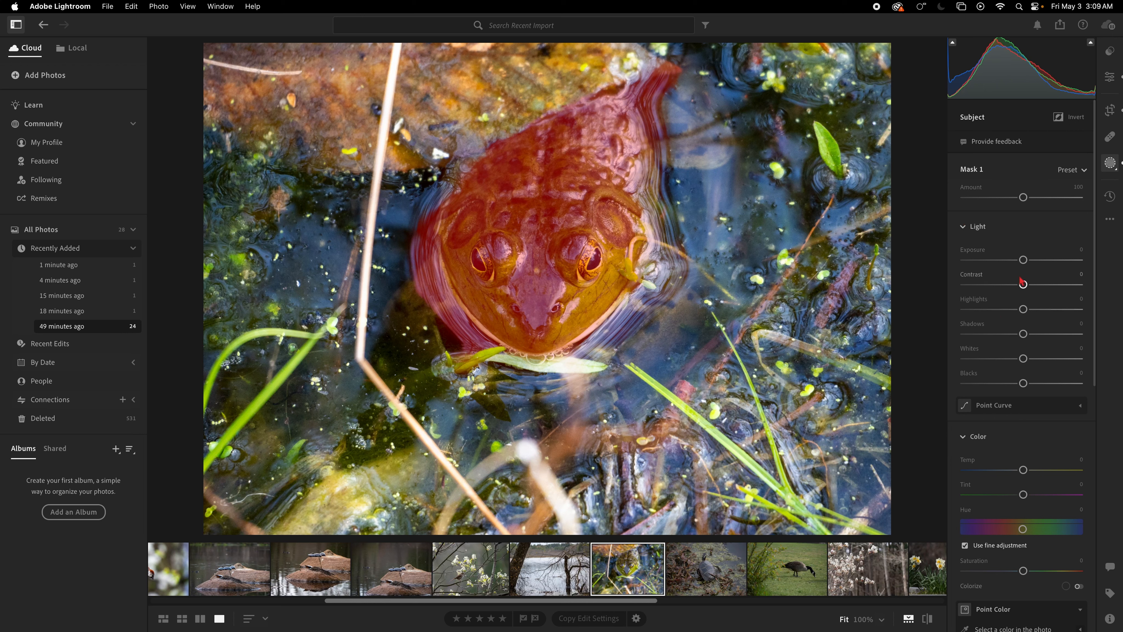
drag(1022, 283, 1031, 286)
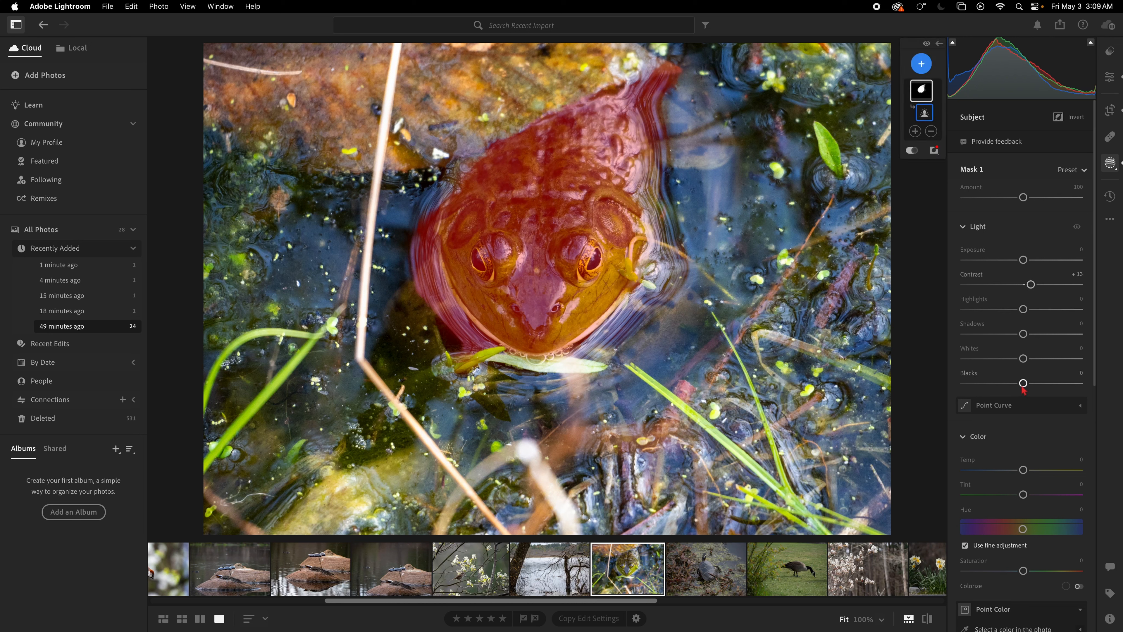
drag(1023, 383, 1014, 384)
drag(1024, 334, 1035, 338)
scroll(1028, 469, down, 4)
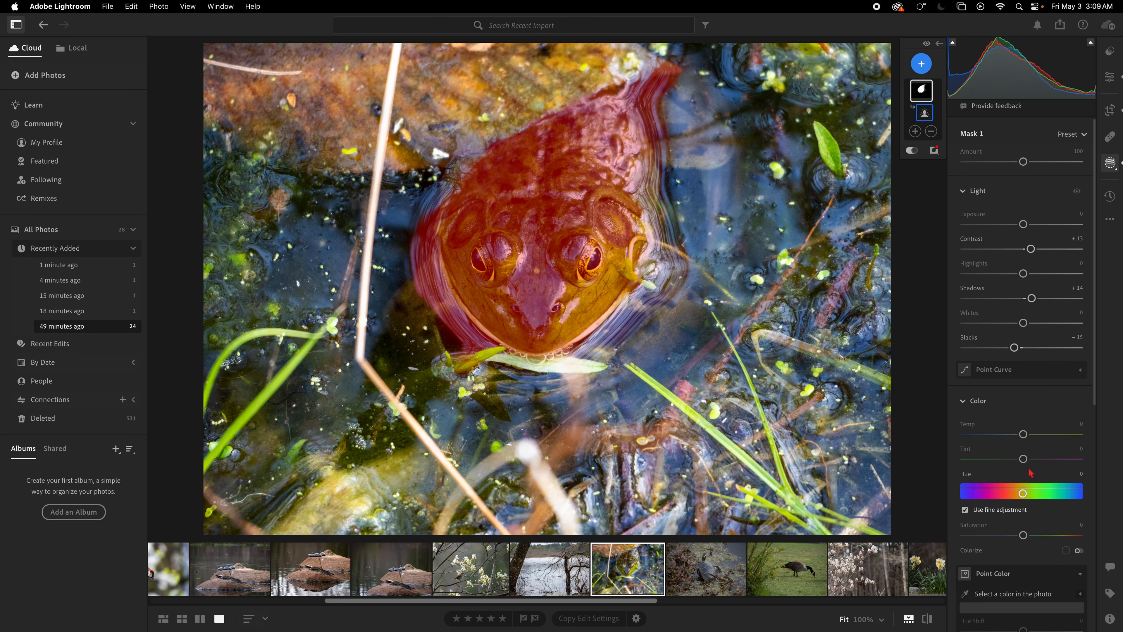
drag(1023, 507, 1028, 509)
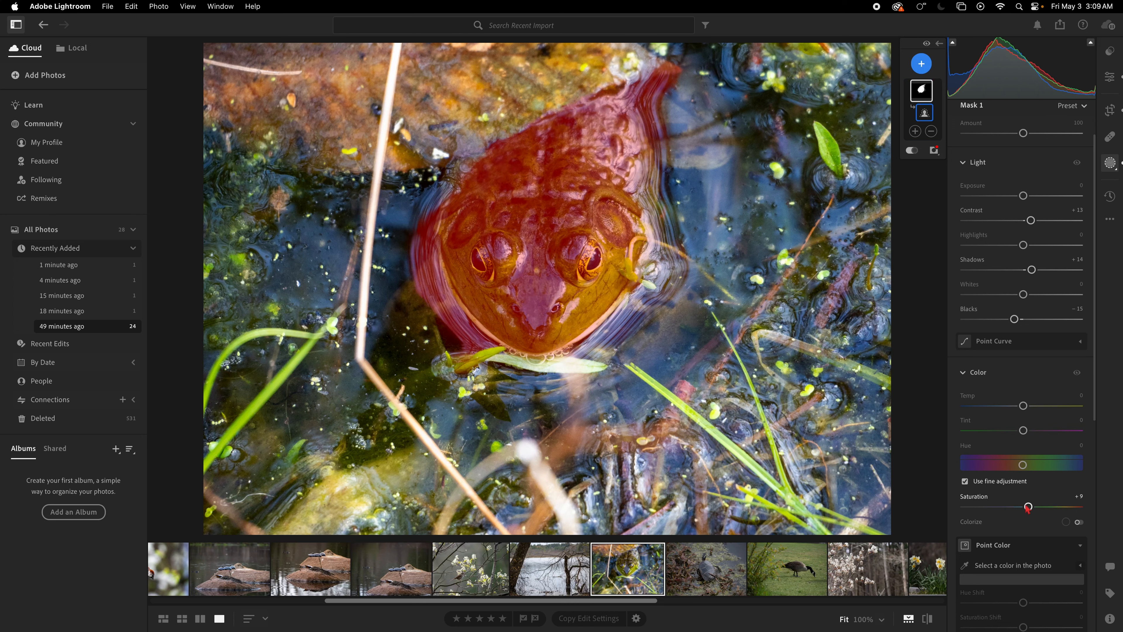
click(1112, 198)
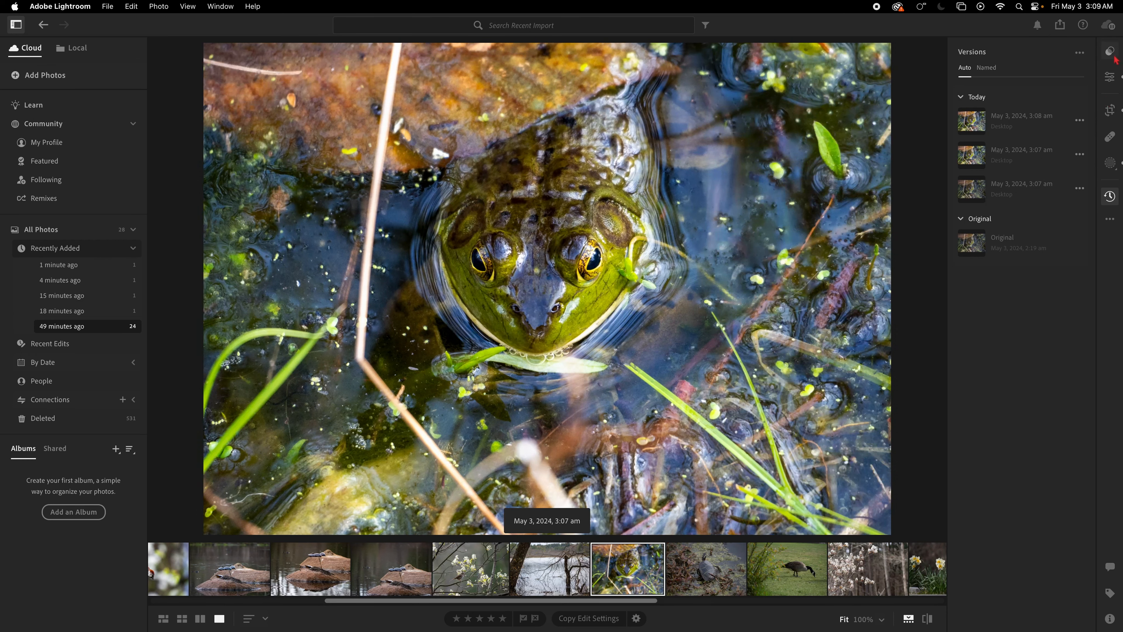
Open the turtle photo for editing and create a Subject mask on the turtle
click(1110, 77)
click(706, 571)
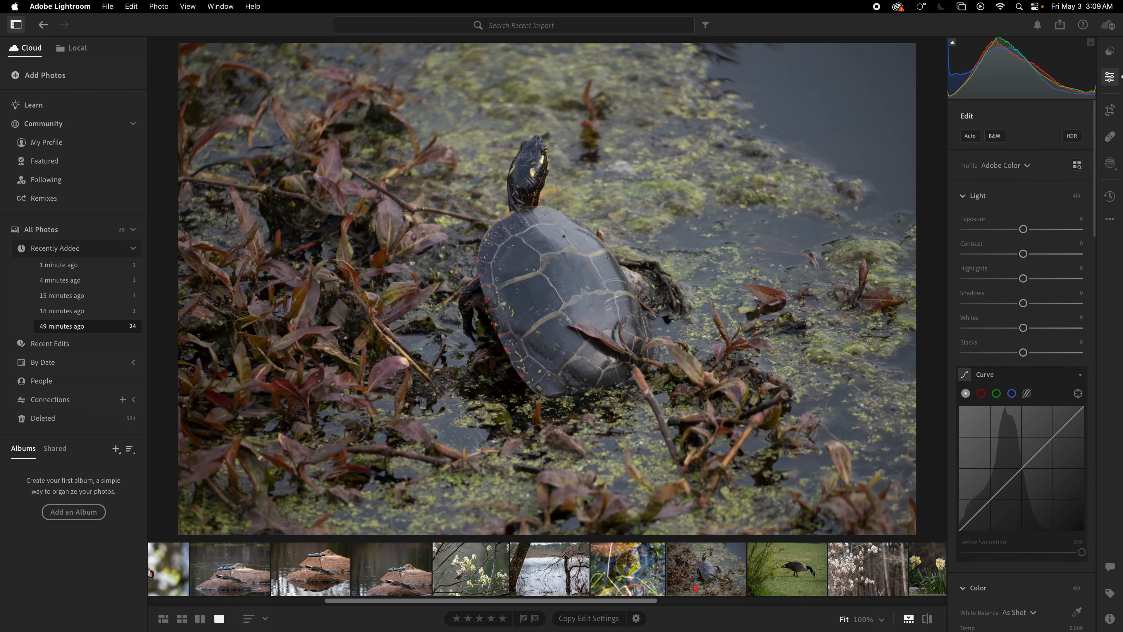
click(1111, 162)
click(983, 151)
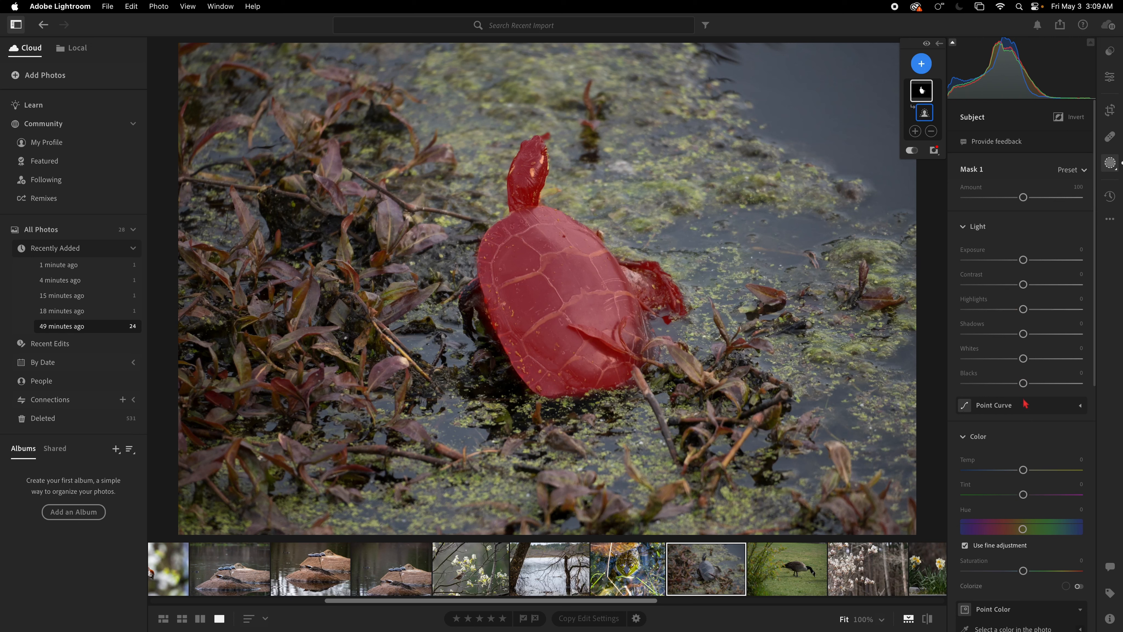
Set the turtle mask's blacks to -17, contrast to +21, exposure to +0.04, highlights to +1, shadows to +14 and saturation to +18
drag(1023, 383, 1014, 383)
drag(1023, 284, 1023, 260)
drag(1024, 309, 1024, 309)
drag(1023, 334, 1033, 335)
scroll(1024, 545, down, 1)
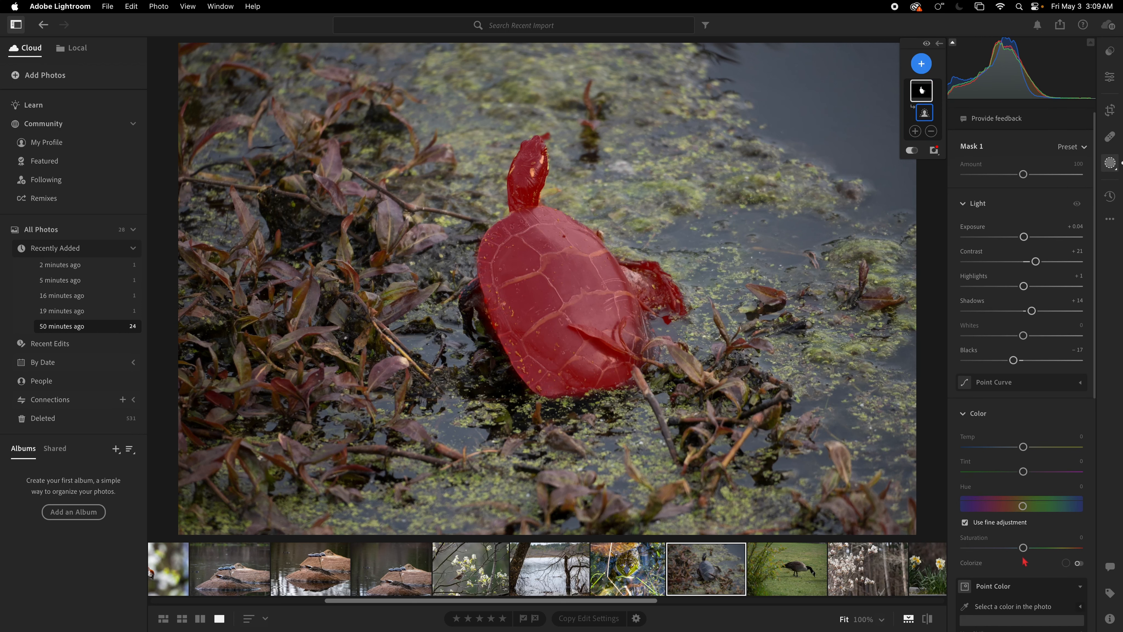
drag(1023, 548, 1034, 549)
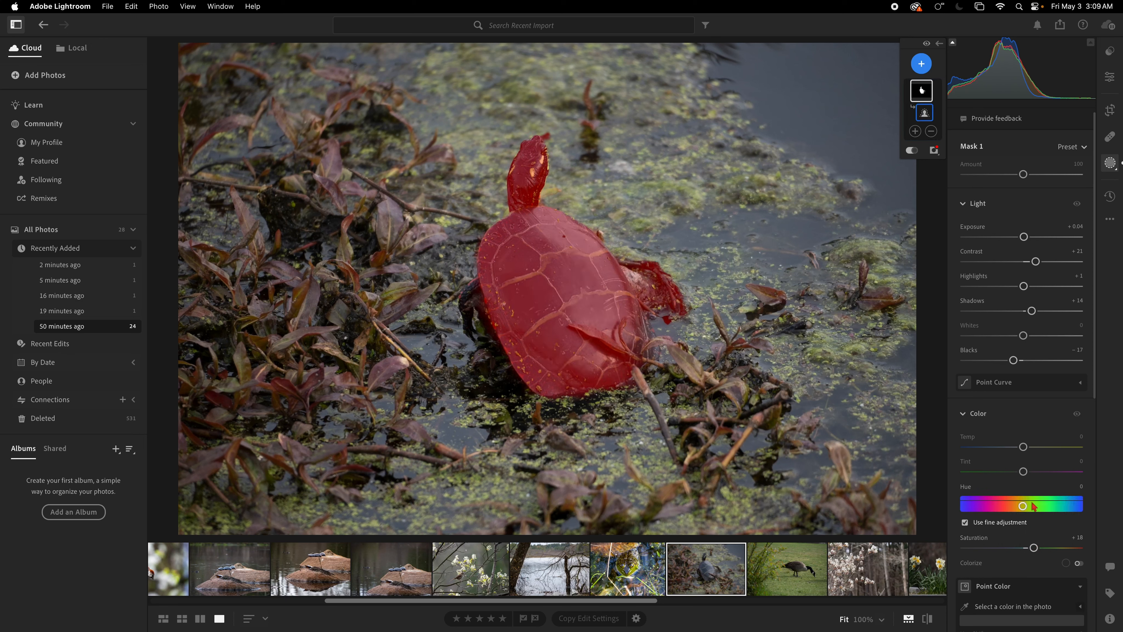
Compare the turtle photo with its original version and delete all masks from it
click(1111, 198)
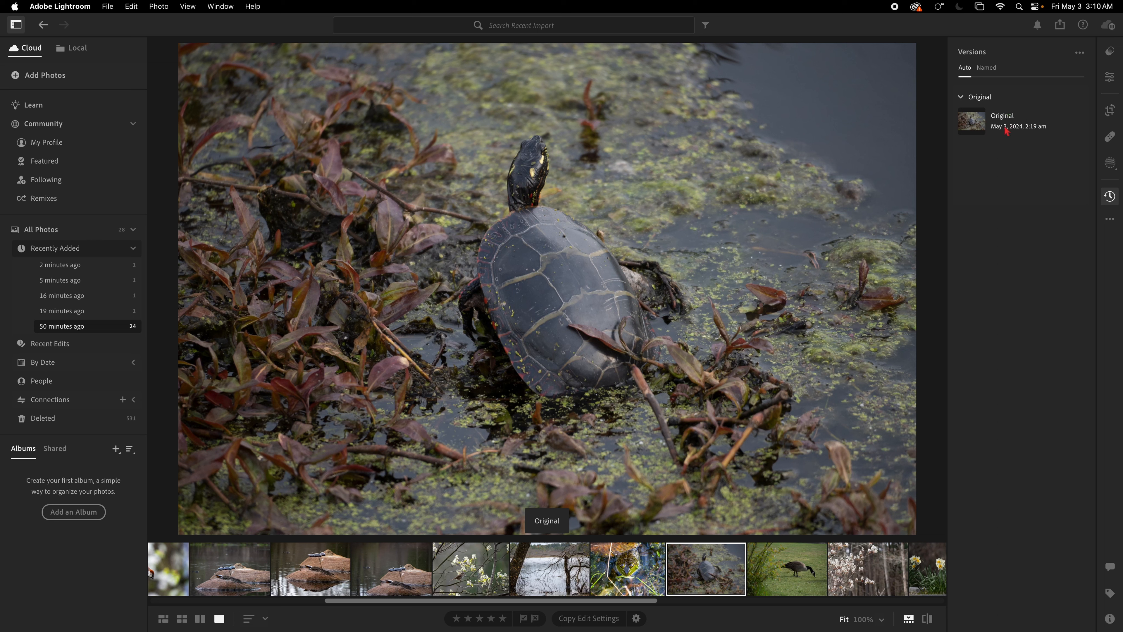
click(1111, 162)
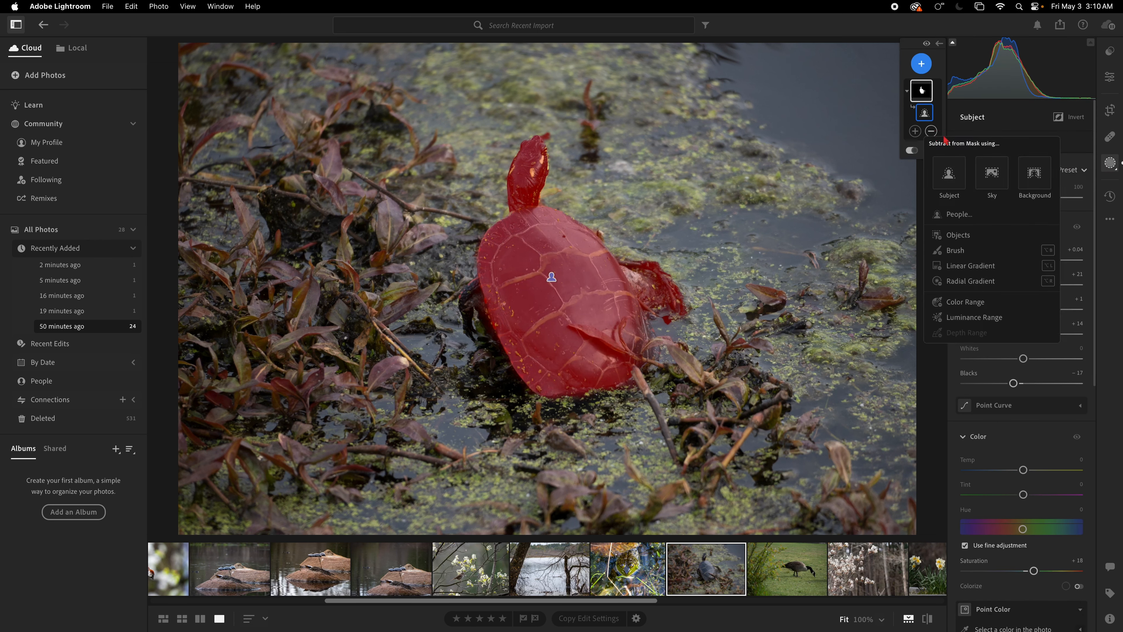
right_click(918, 105)
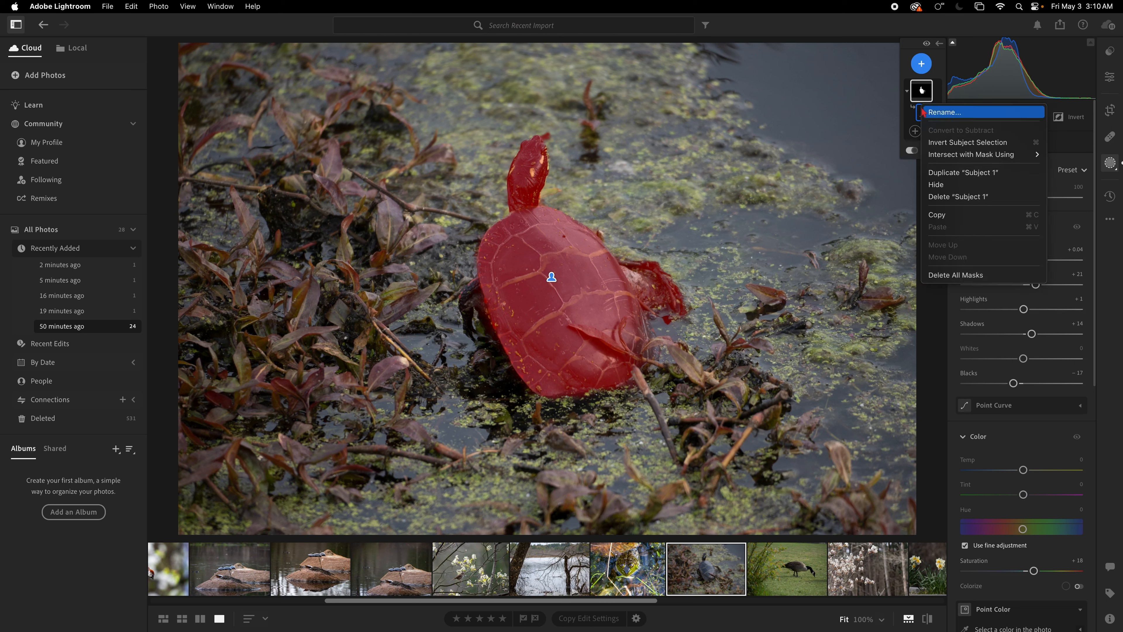
click(945, 275)
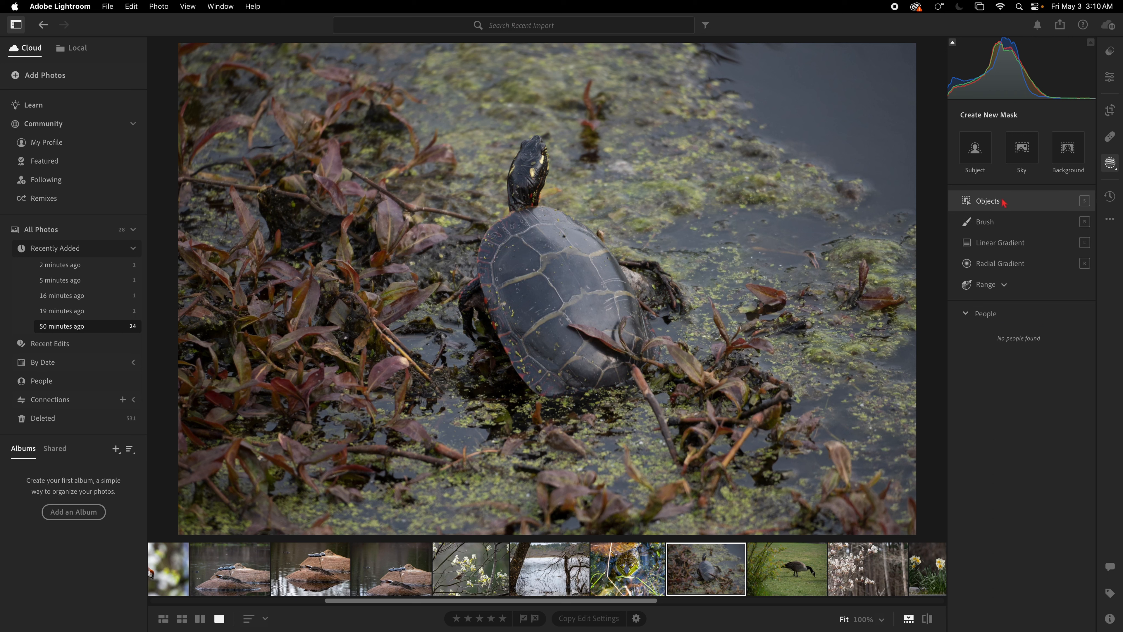
click(1110, 196)
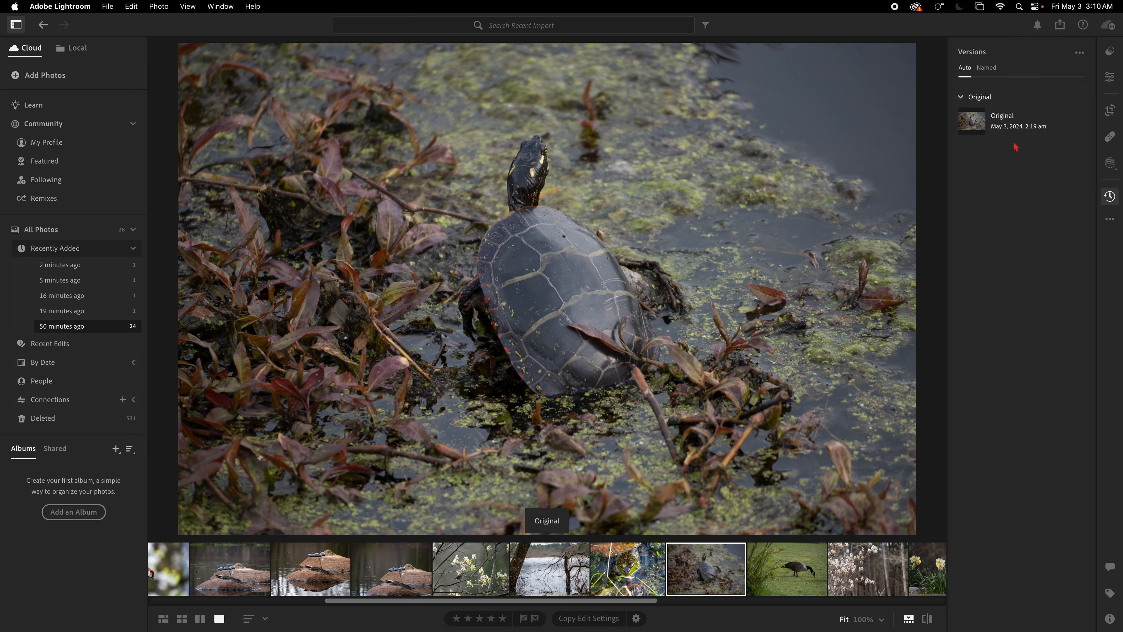
Apply auto adjustments to the turtle photo, with whites at +44, highlights at -100 and saturation at +17
click(1110, 76)
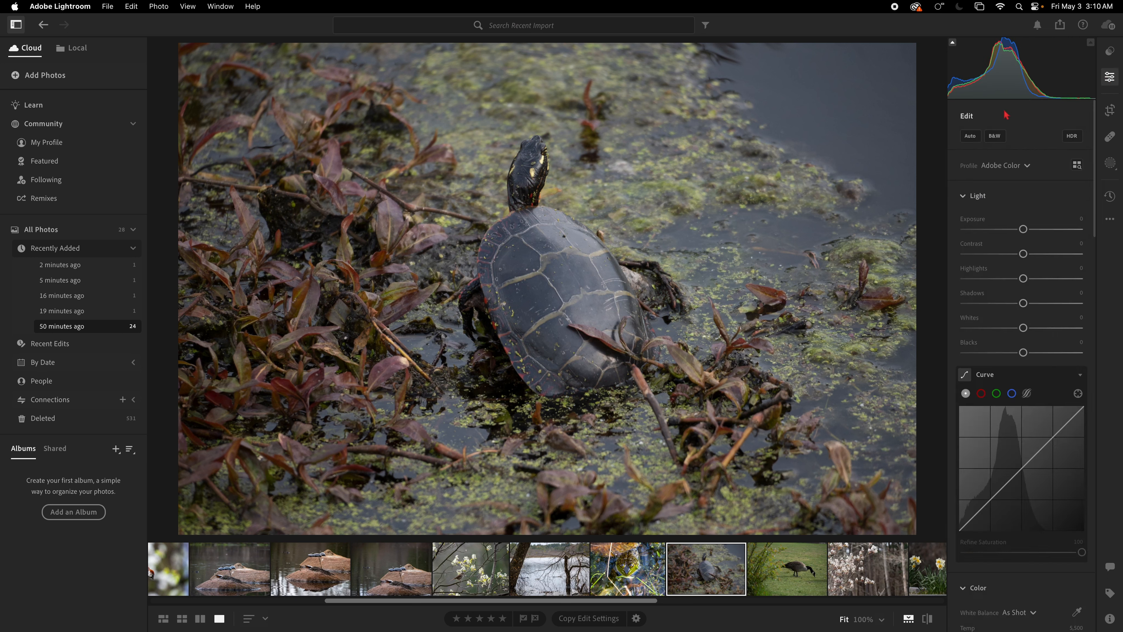
click(972, 138)
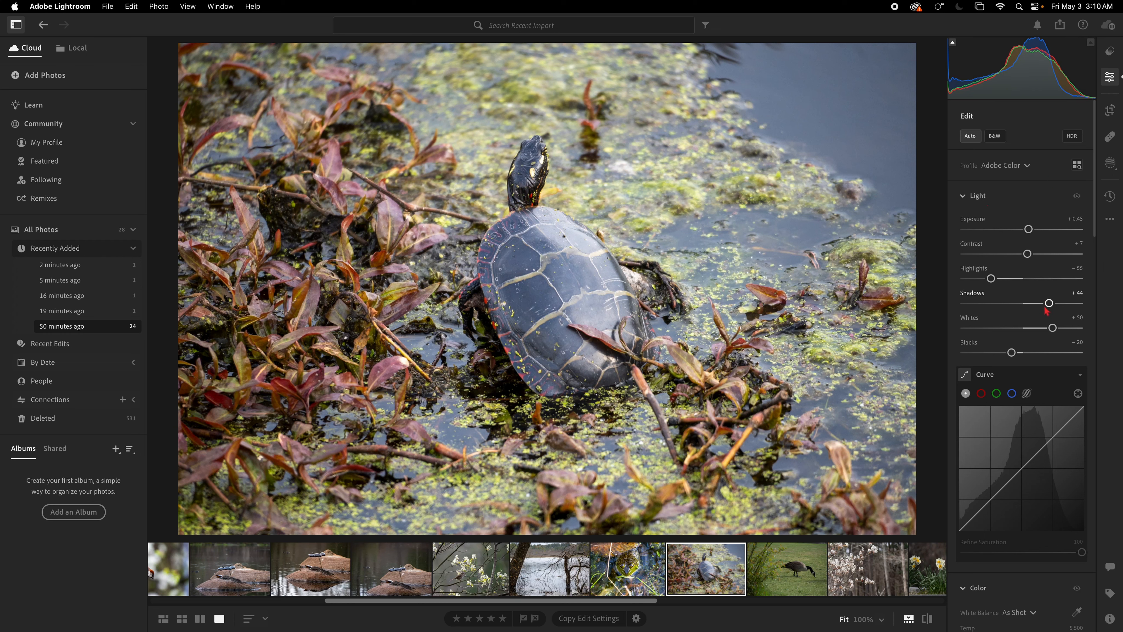
mouse_move(1050, 327)
mouse_down()
mouse_move(1039, 328)
mouse_move(1049, 327)
mouse_up()
drag(989, 279, 953, 281)
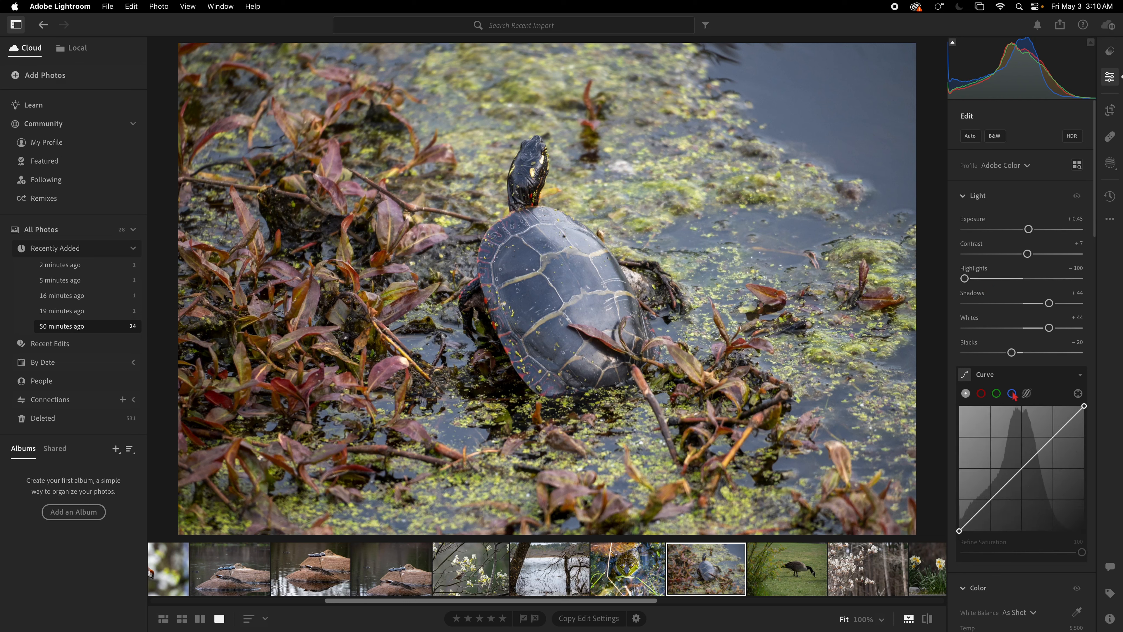
scroll(1017, 398, down, 10)
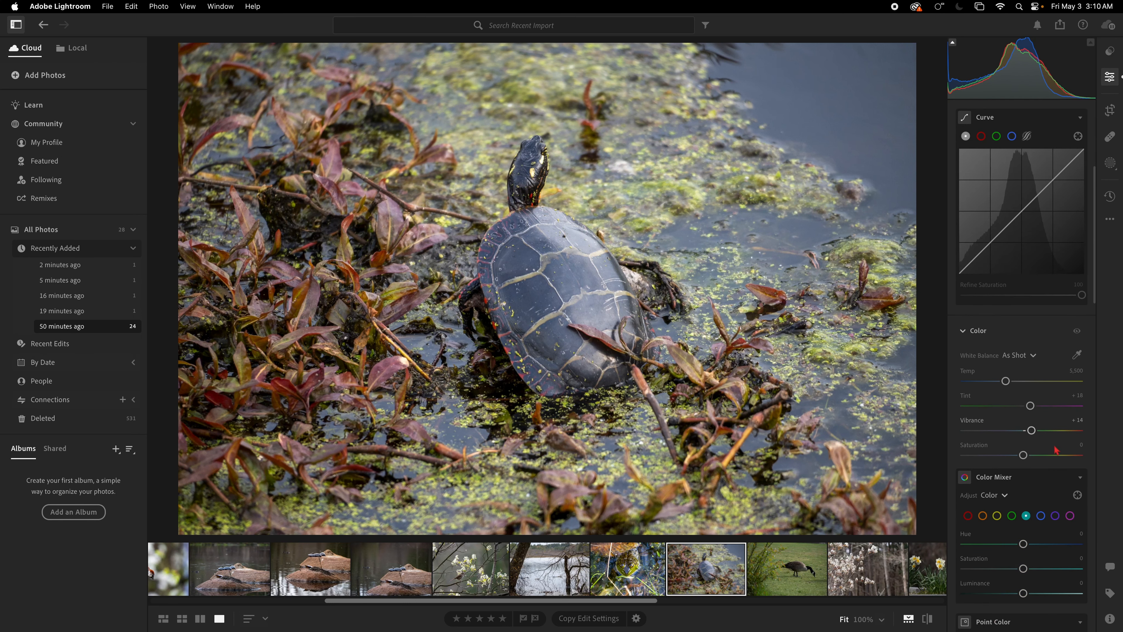
drag(1023, 455, 1035, 456)
Set the turtle photo's exposure to +0.64, shadows to +11 and contrast to +27
scroll(1029, 241, up, 5)
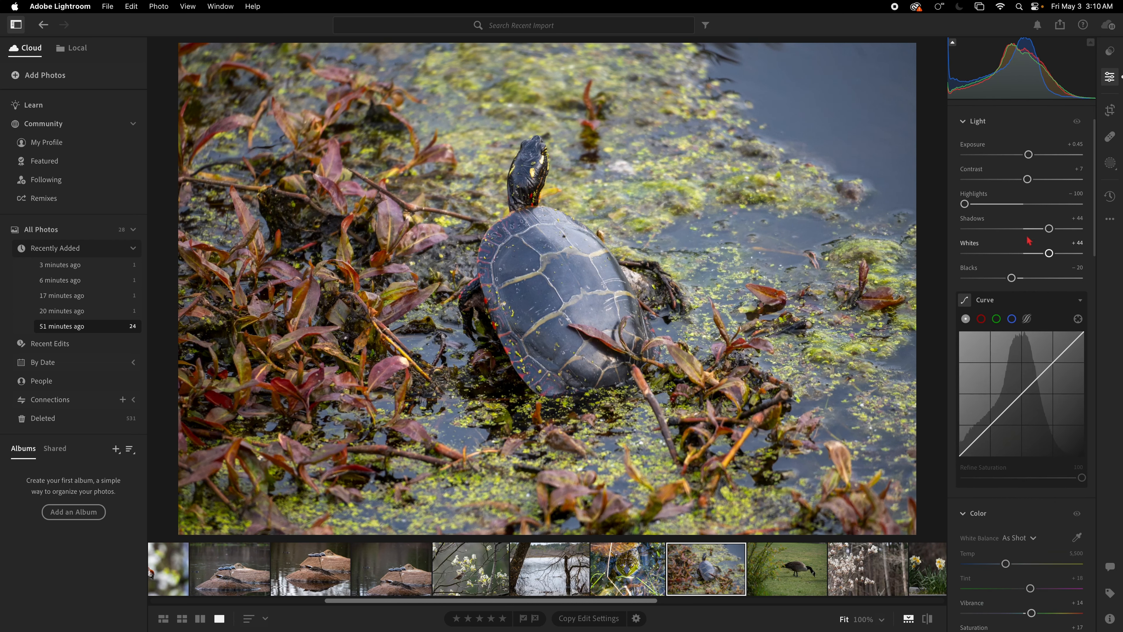
drag(1029, 154, 1031, 154)
drag(1049, 228, 1029, 228)
drag(1028, 180, 1039, 179)
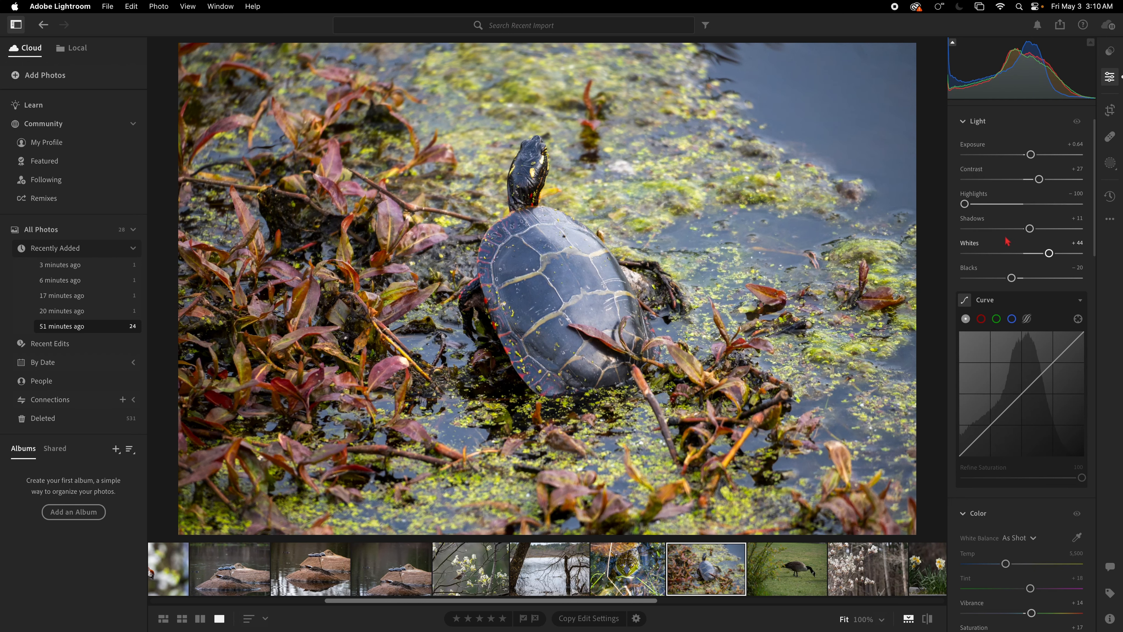
Check the turtle photo against its original version and set contrast to +31, shadows to -12 and blacks to -29
click(1107, 198)
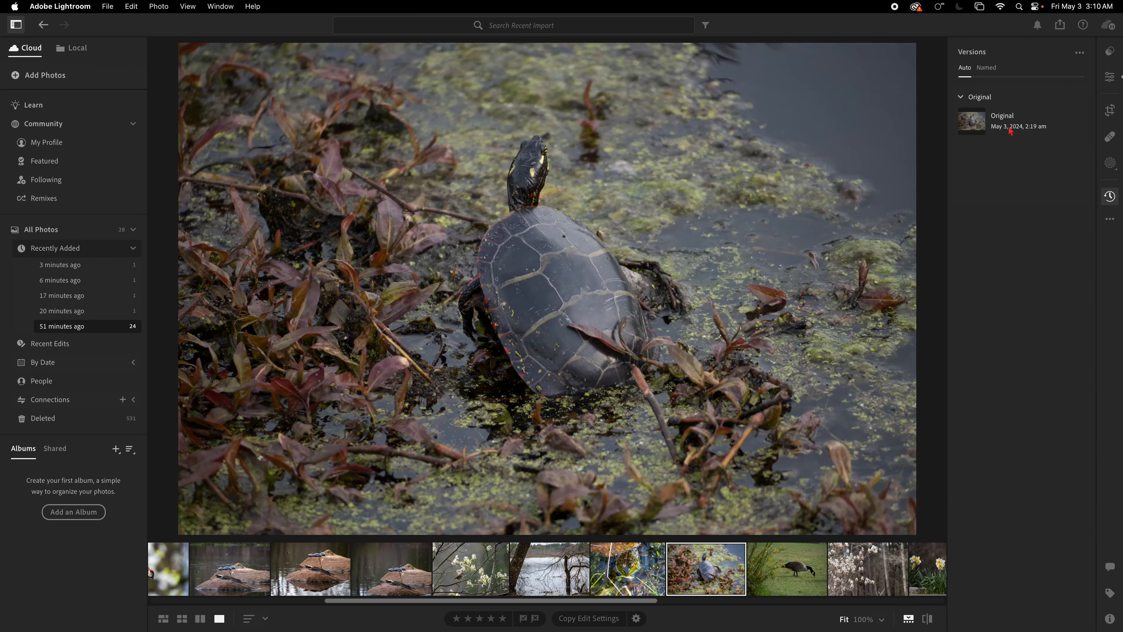
click(1110, 76)
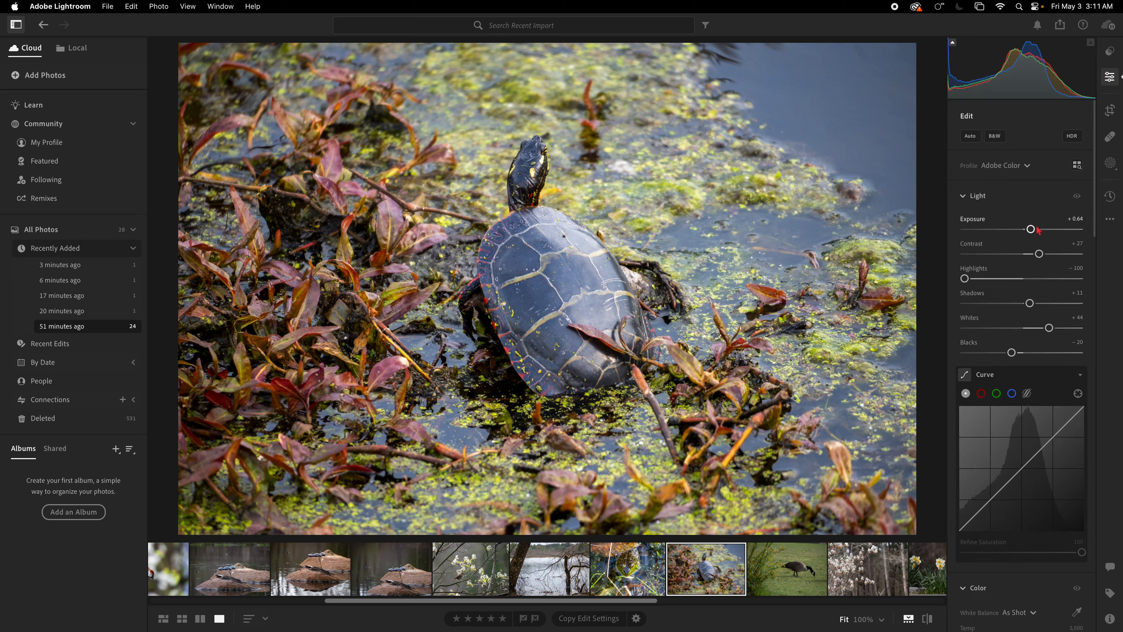
drag(1039, 253, 1042, 253)
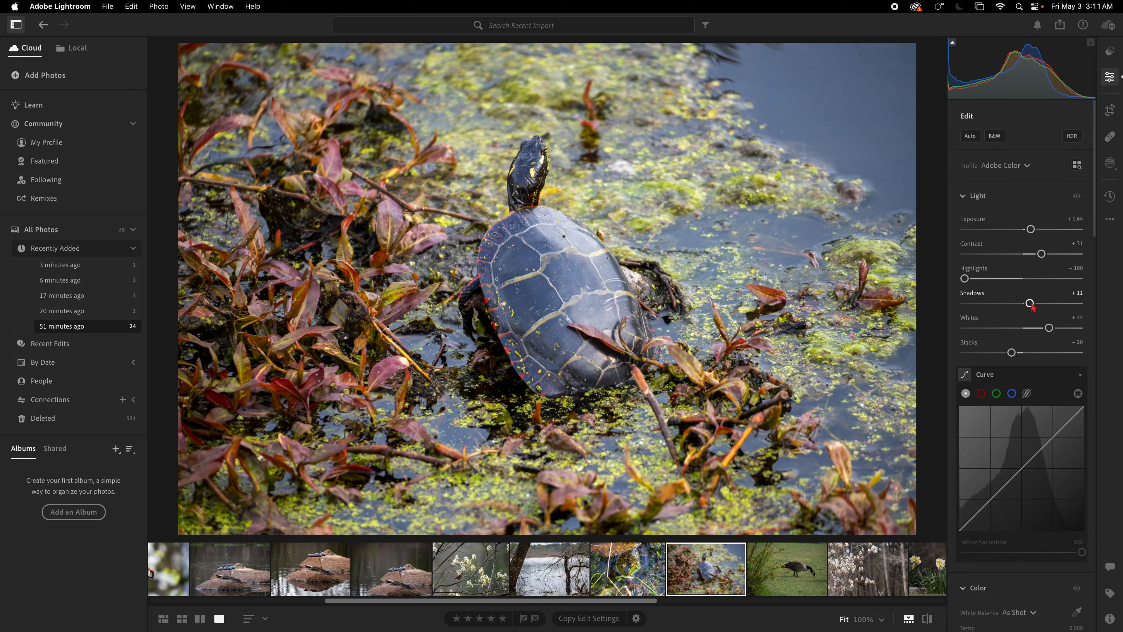
drag(1029, 303, 1017, 304)
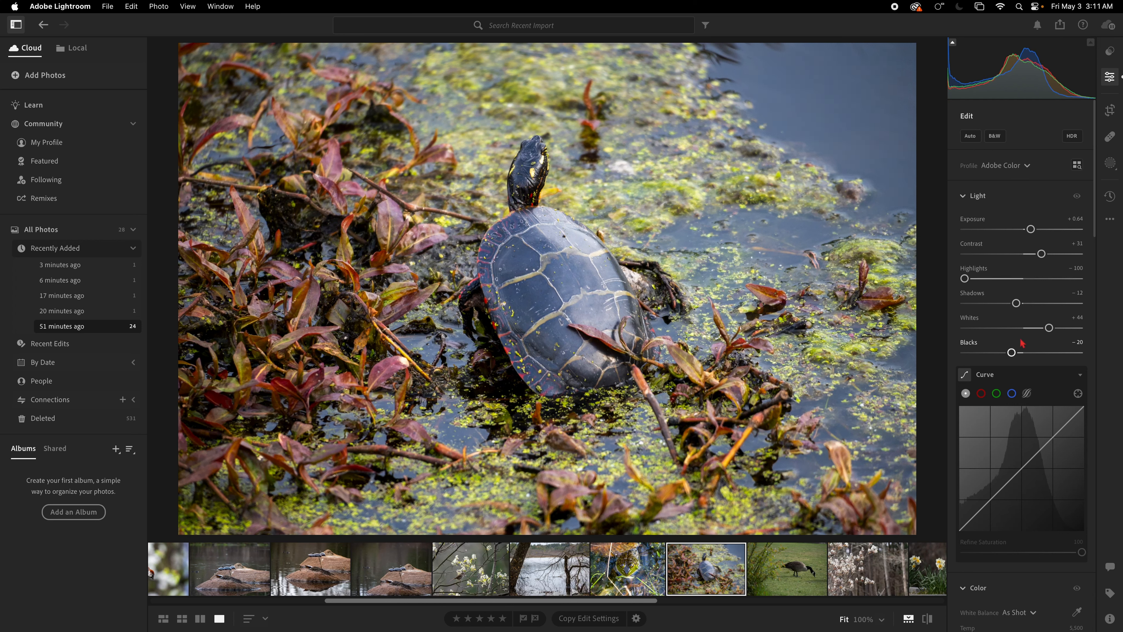
drag(1012, 356, 1008, 359)
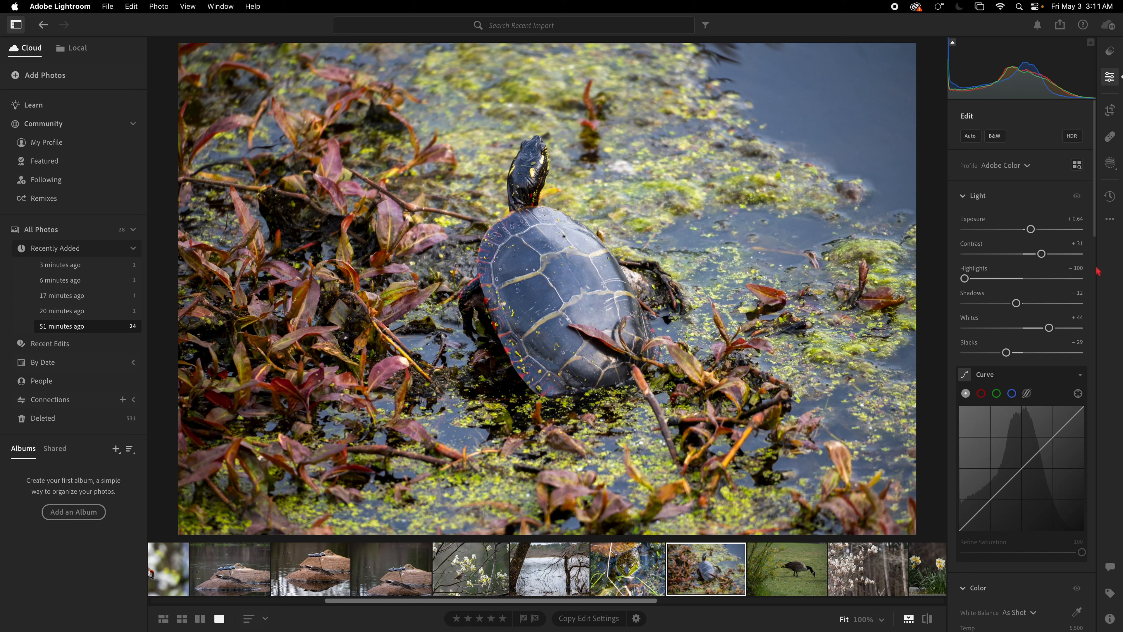
Sample a pale yellow near the upper edge of the turtle's shell with Point Color and set its saturation shift to +23
scroll(1064, 363, down, 10)
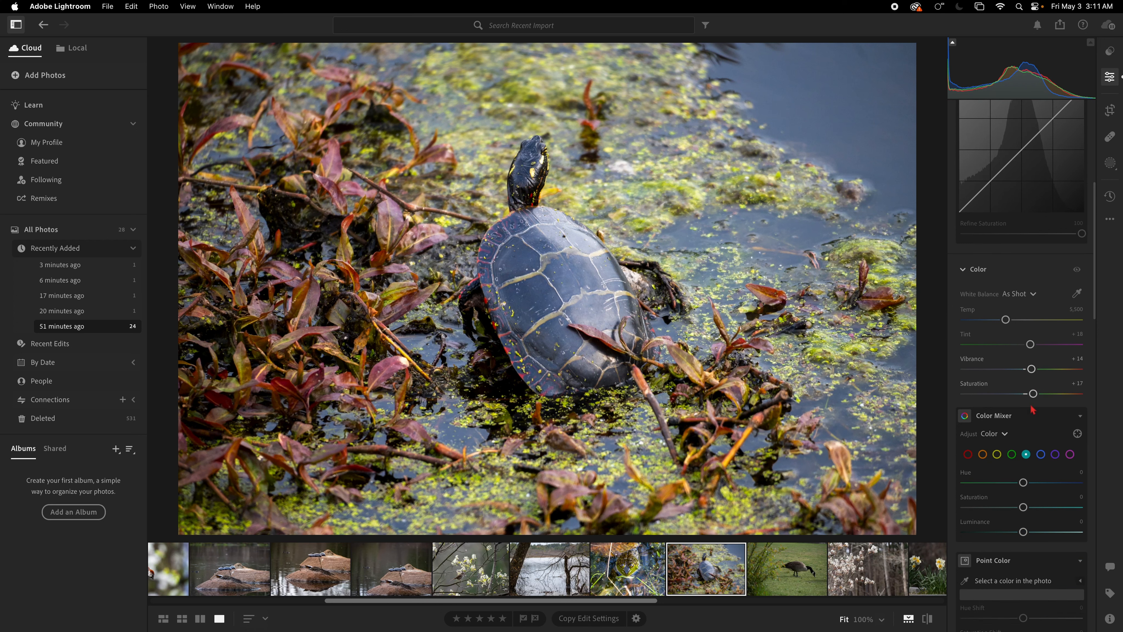
scroll(1033, 408, down, 2)
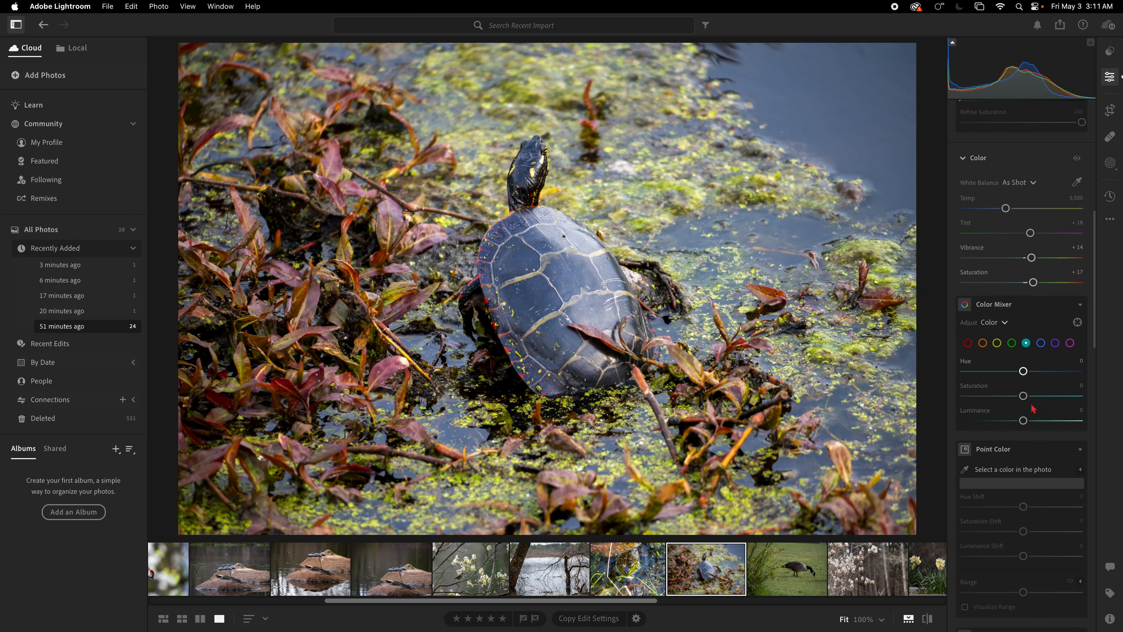
click(965, 470)
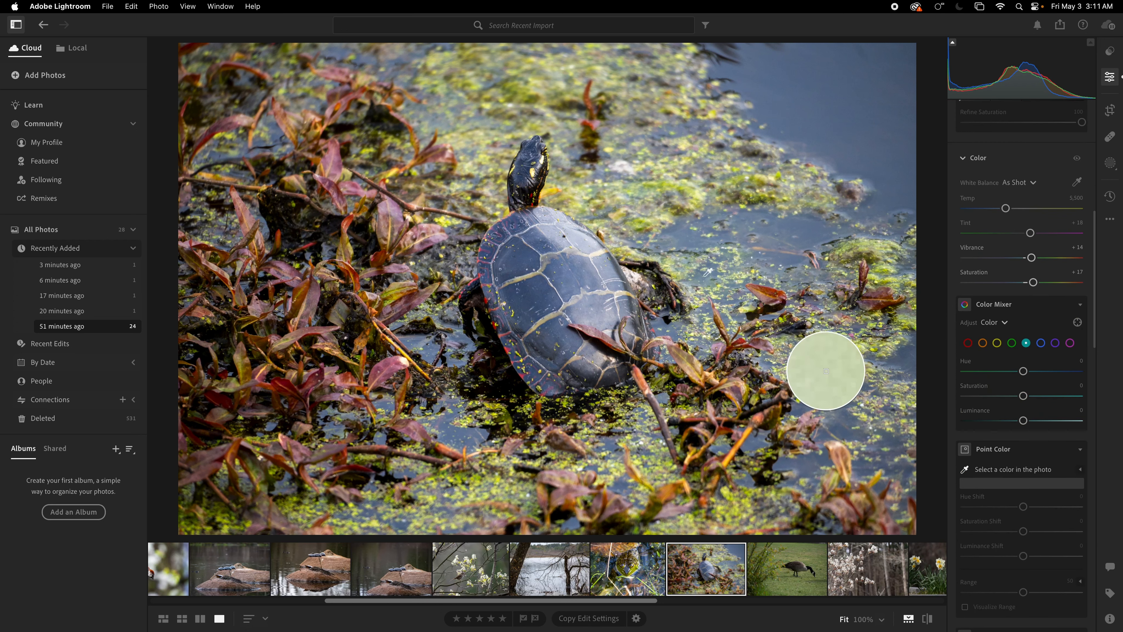
click(574, 215)
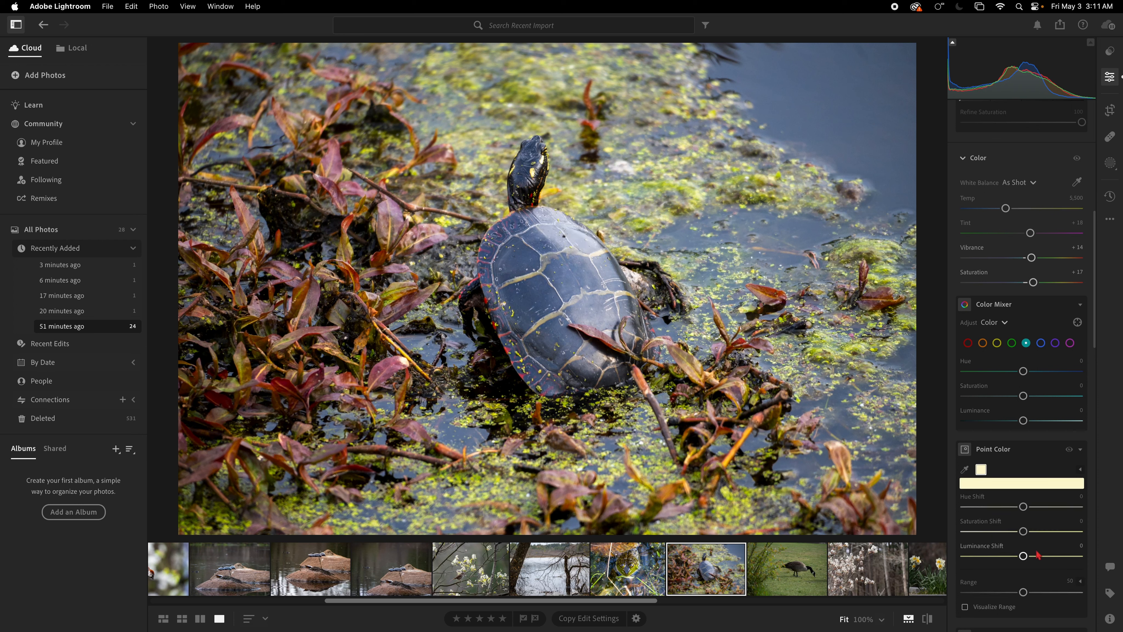
drag(1025, 533, 1038, 534)
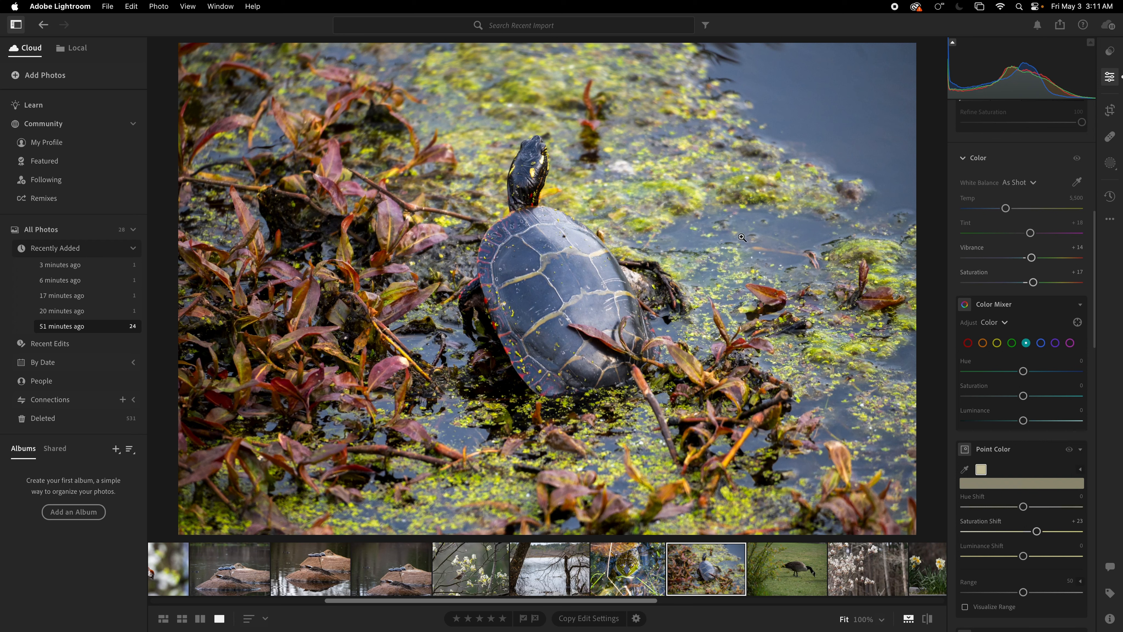
Add a brown Point Color sample from the leaves beside the turtle, set its saturation shift to +17, and open the photo's versions
click(966, 469)
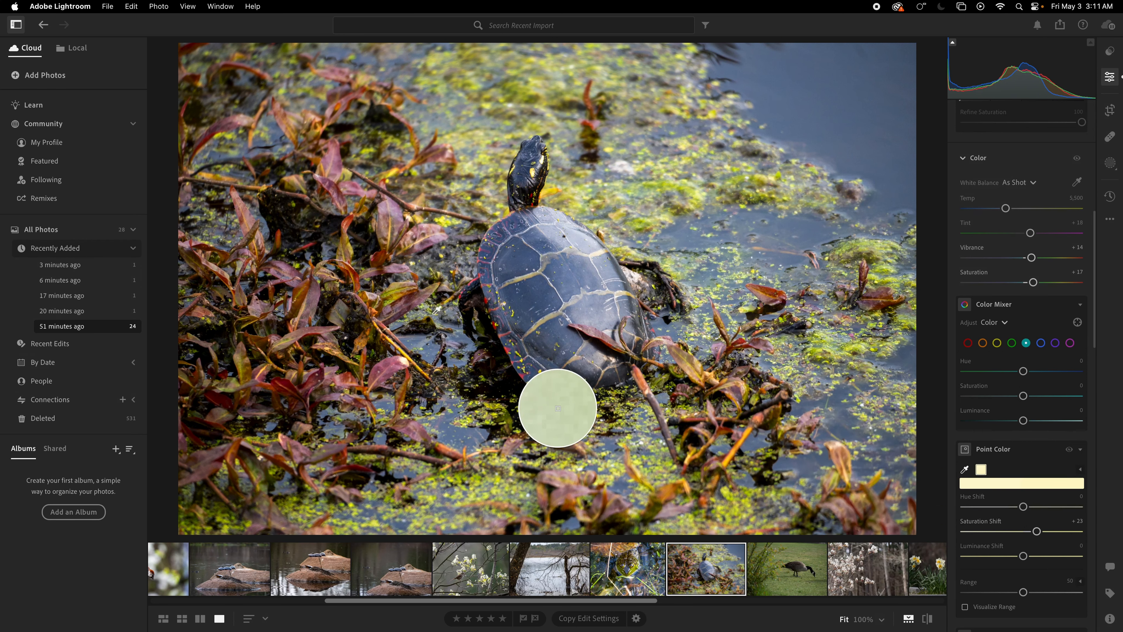
click(391, 226)
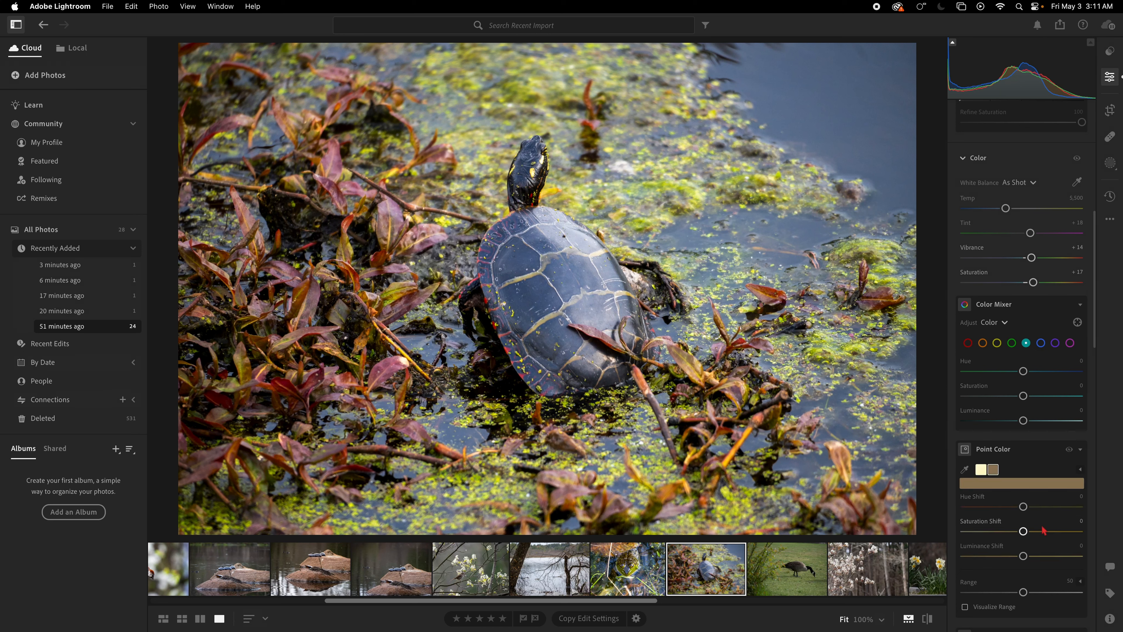
drag(1025, 531, 1033, 531)
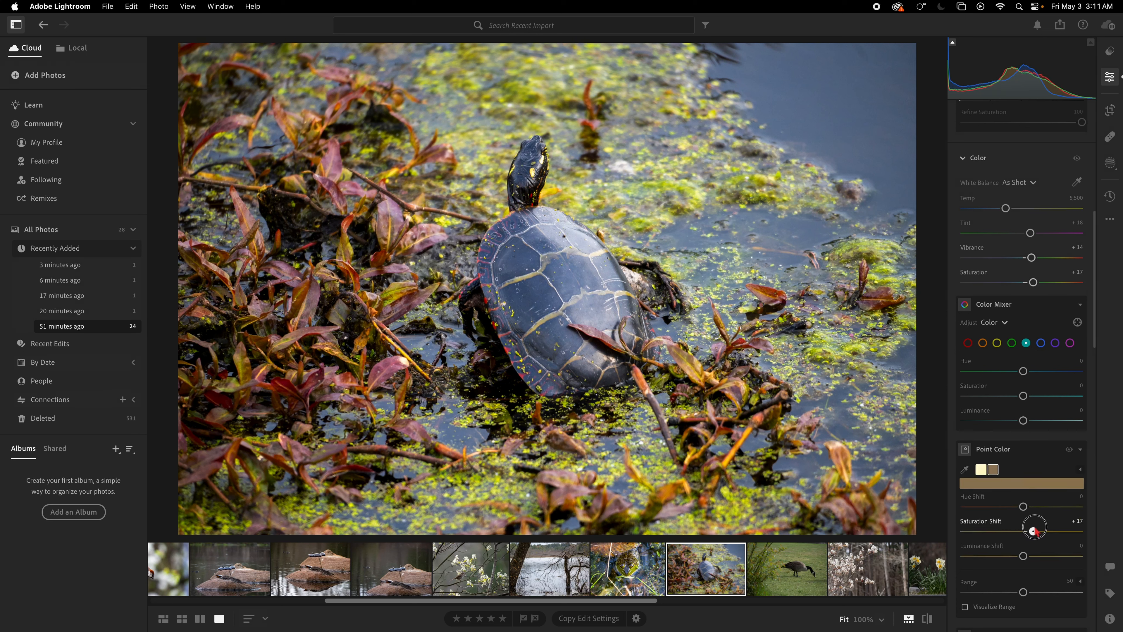
click(1111, 196)
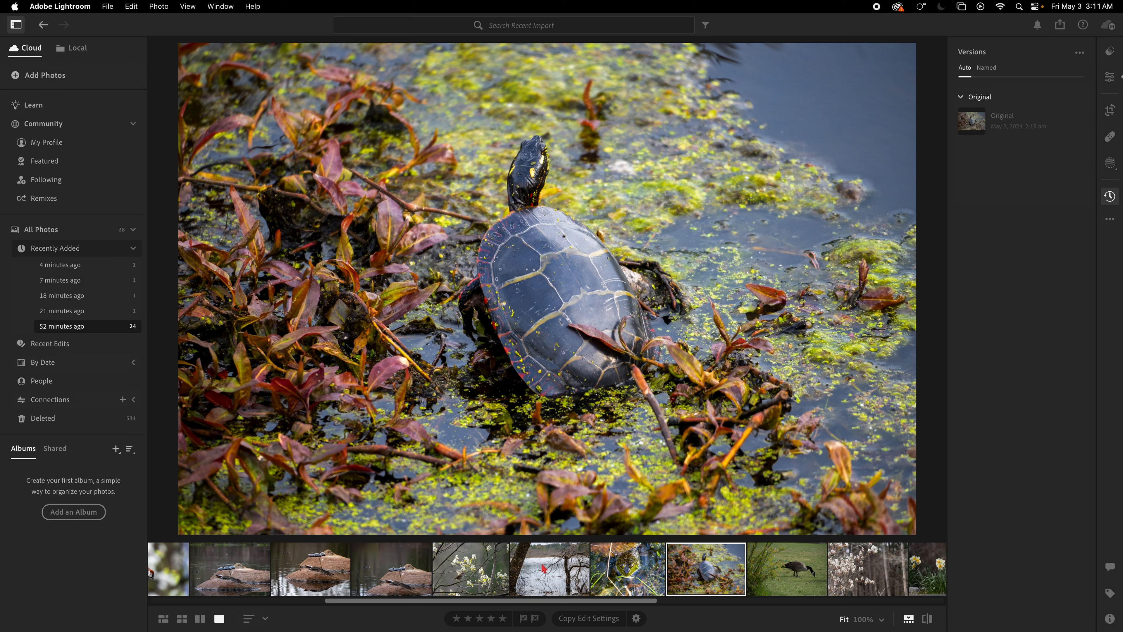
Open the goose photo for editing, apply auto adjustments and set the exposure to +0.50
click(783, 574)
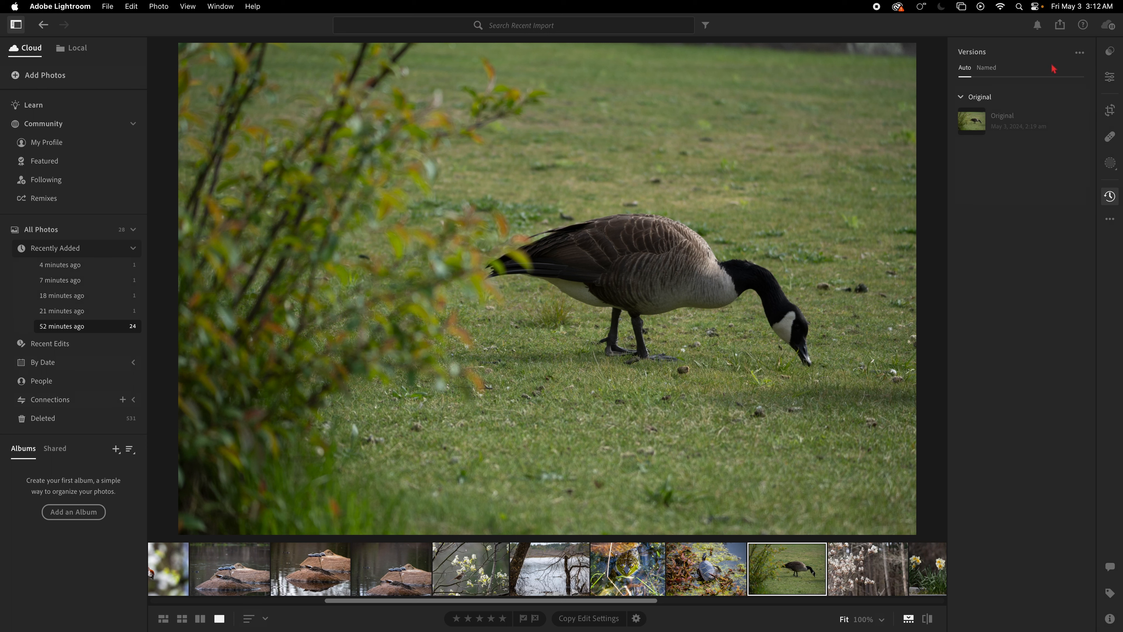
click(1112, 82)
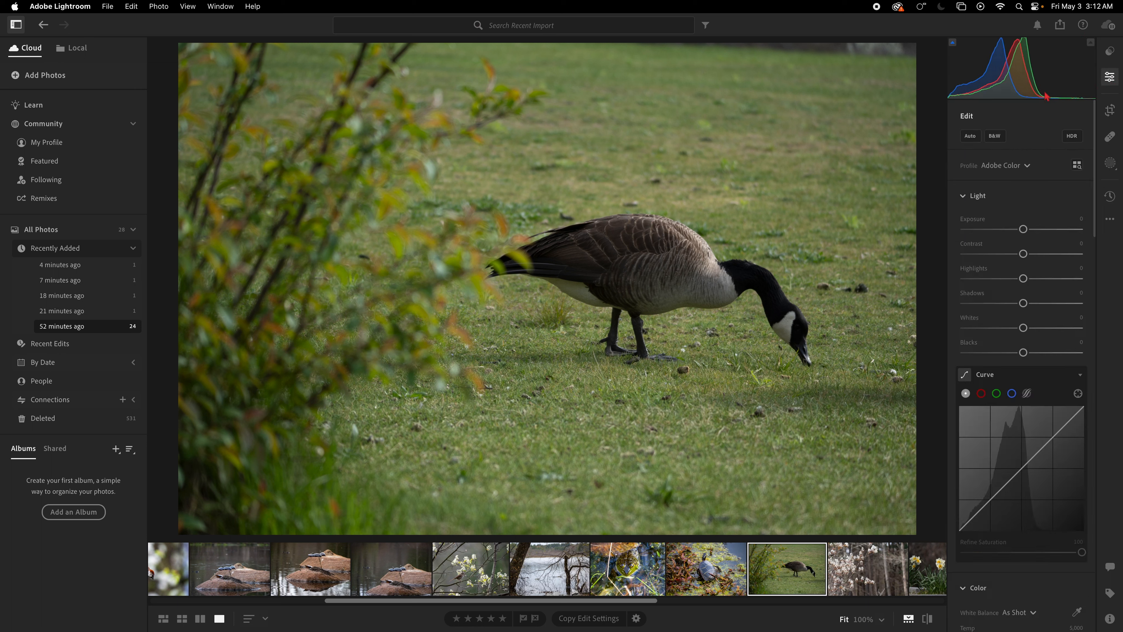
click(972, 137)
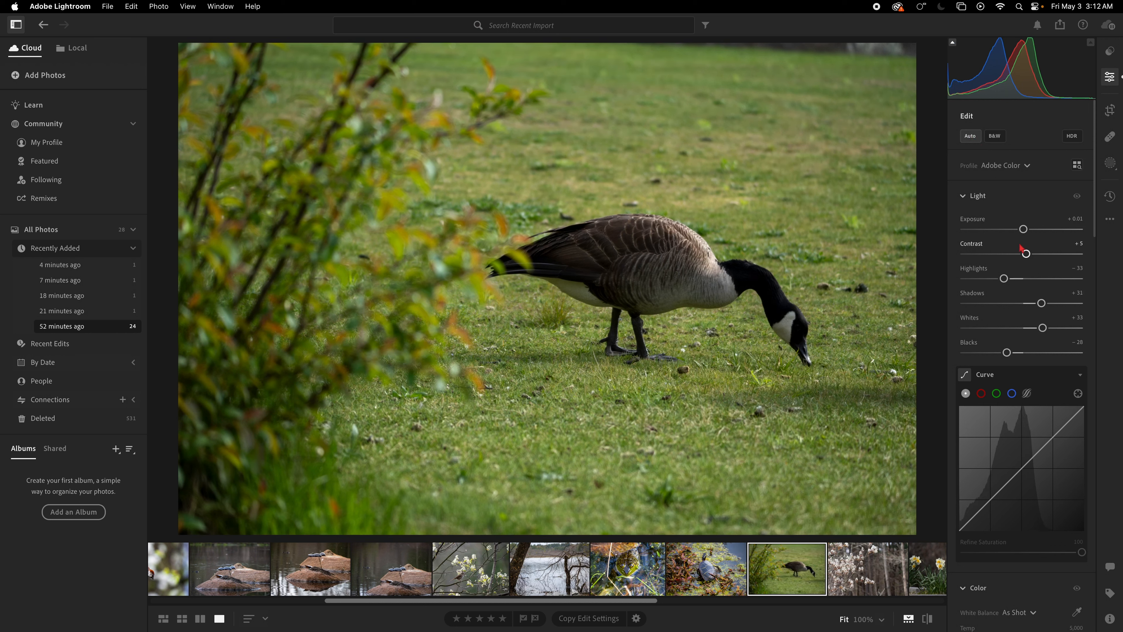
drag(1025, 229, 1029, 229)
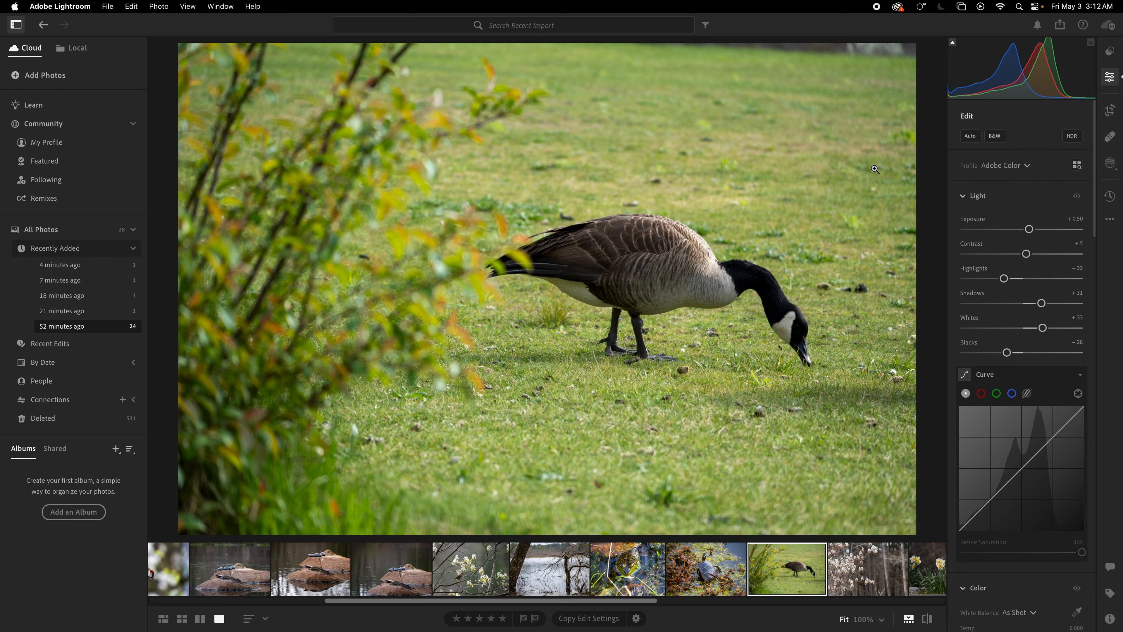
Crop the goose photo tighter around the goose, cutting away most of the bush and a strip of foreground grass
click(1109, 109)
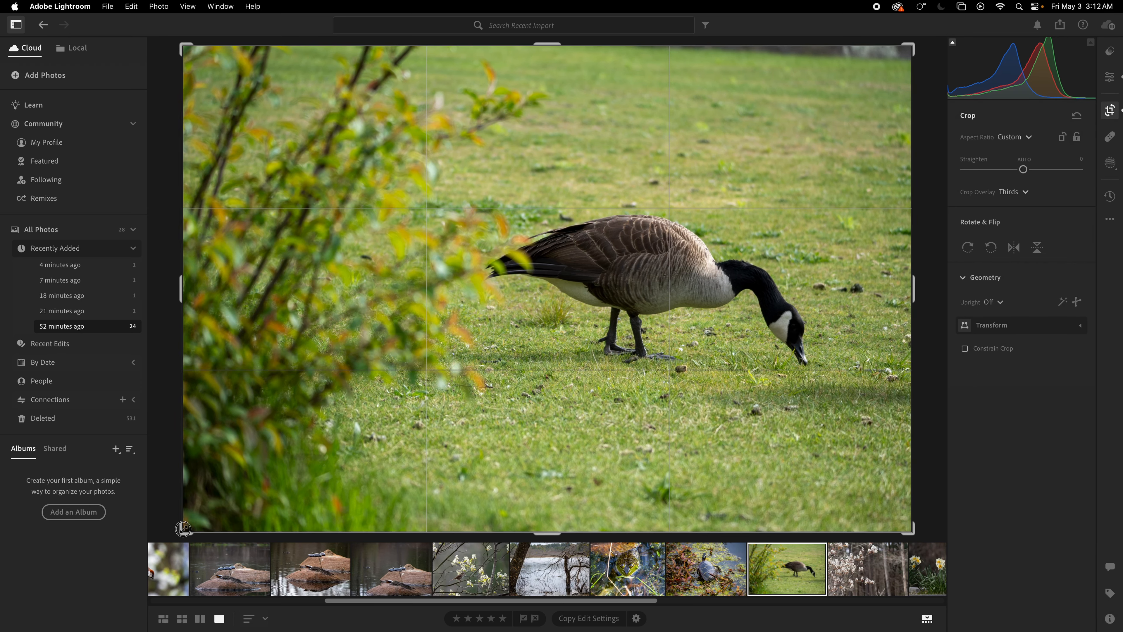
drag(181, 529, 308, 482)
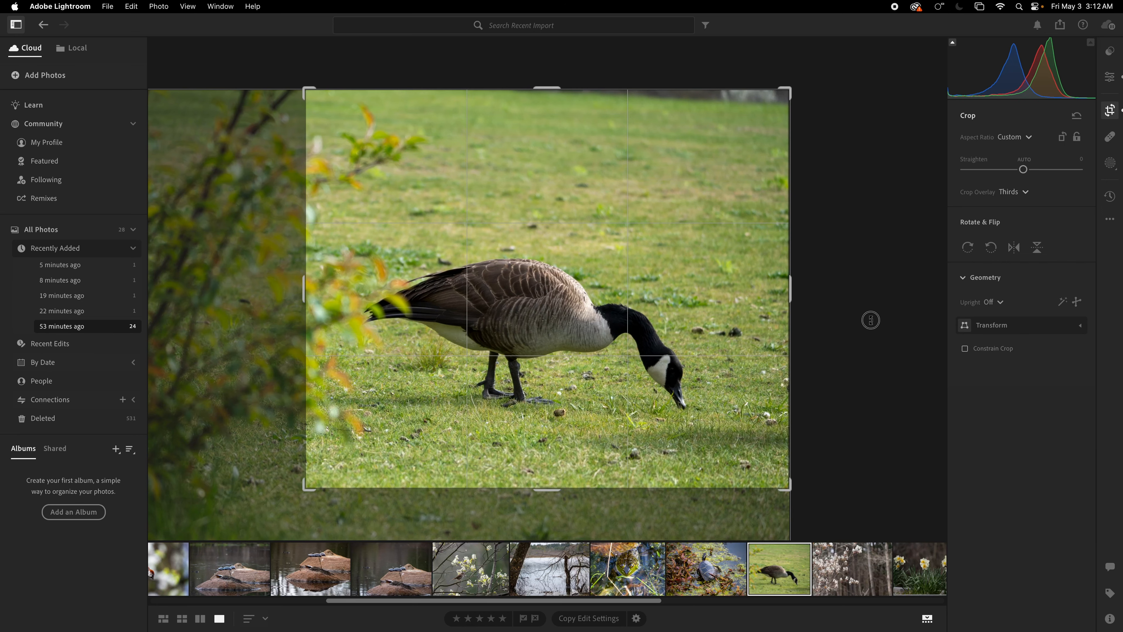
key(Return)
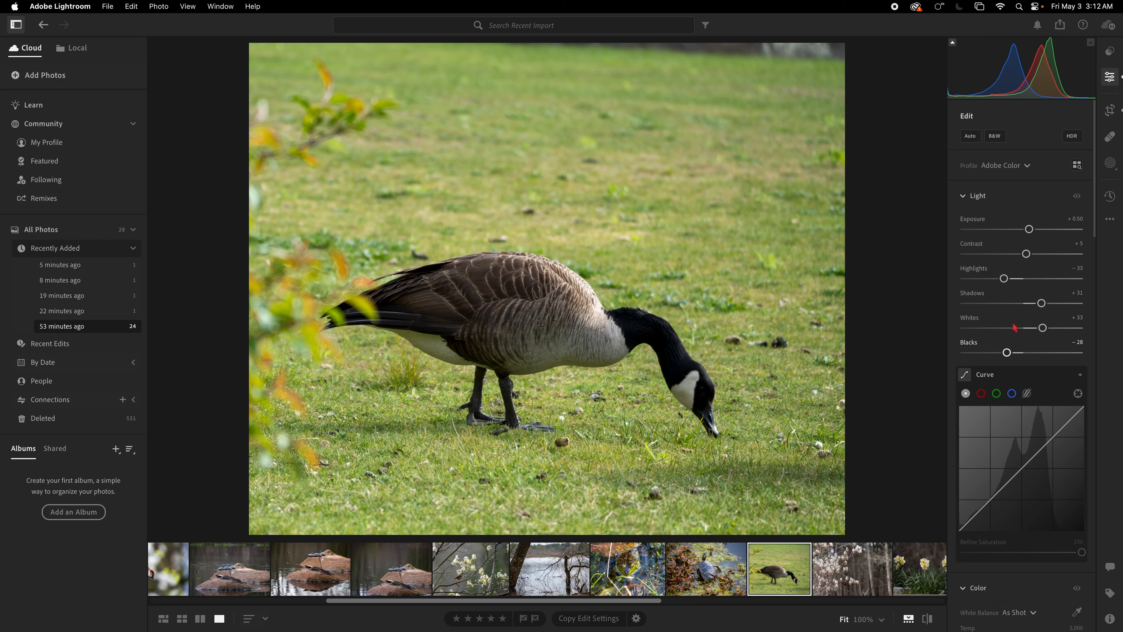
Set the goose photo's exposure to +0.79, contrast to +24, shadows to +16 and whites to +29
drag(1027, 254, 1033, 229)
drag(1042, 303, 1040, 328)
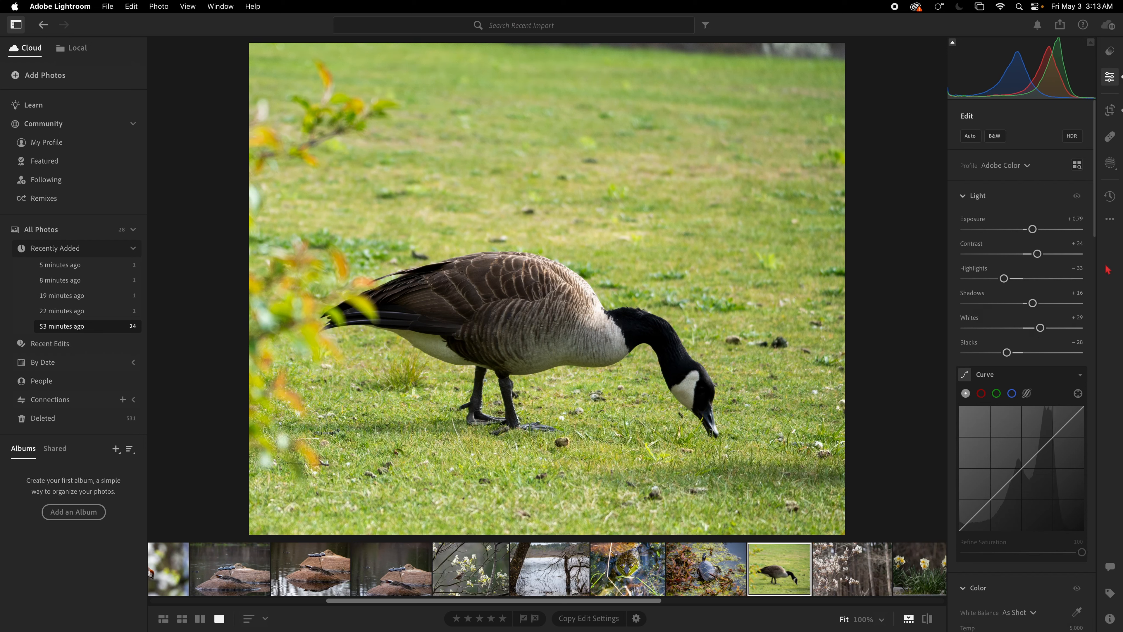
Add a Point Color sample from the goose's brown feathers and raise its saturation shift slightly
scroll(1040, 571, down, 10)
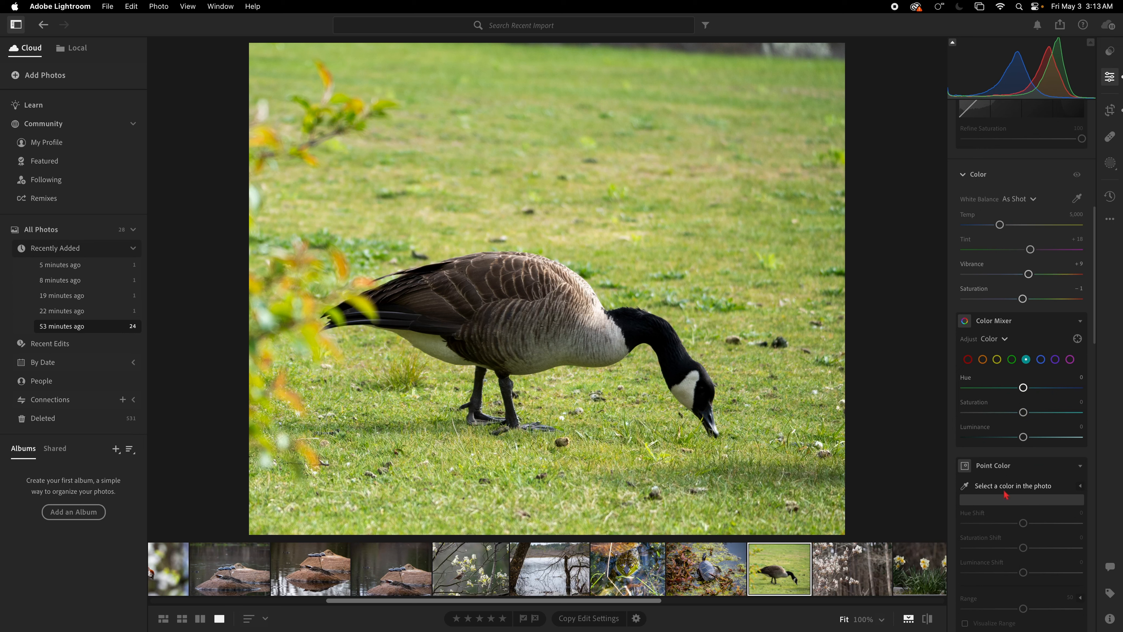
click(965, 485)
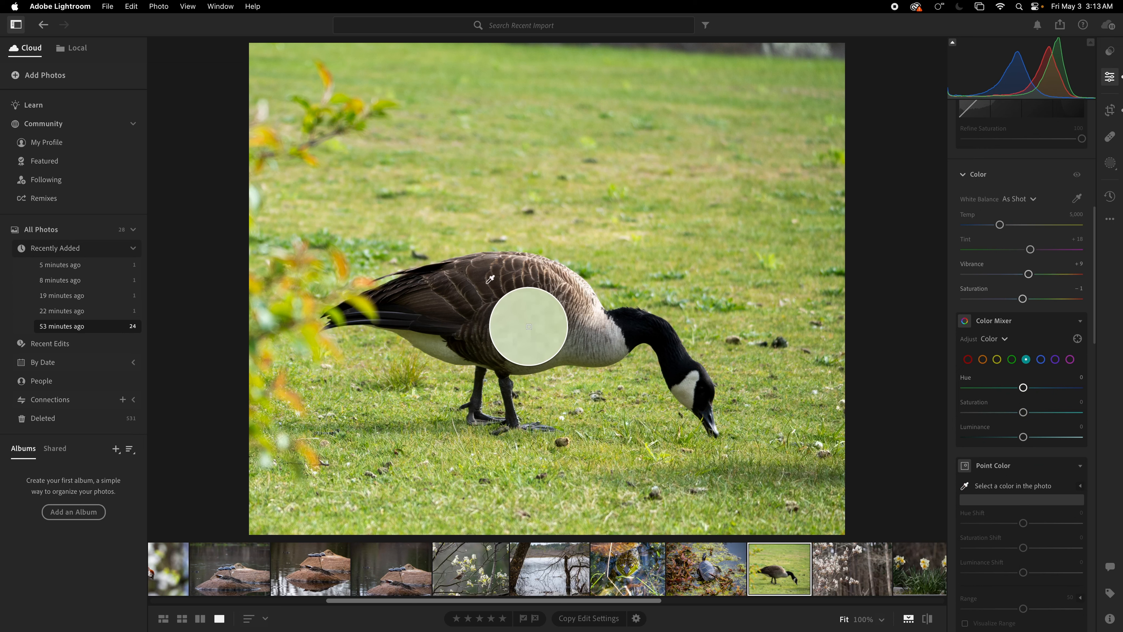
click(515, 320)
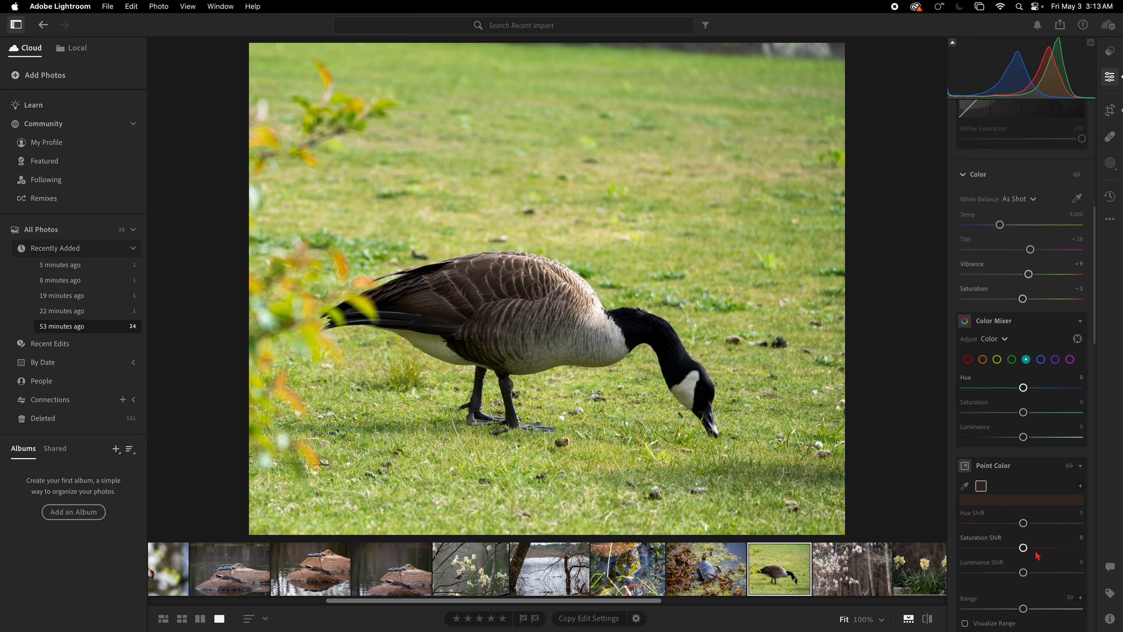
drag(1025, 550, 1036, 548)
Add a yellow-green Point Color sample from the grass, set its saturation shift to +8, and open the goose photo's versions
click(965, 486)
click(840, 420)
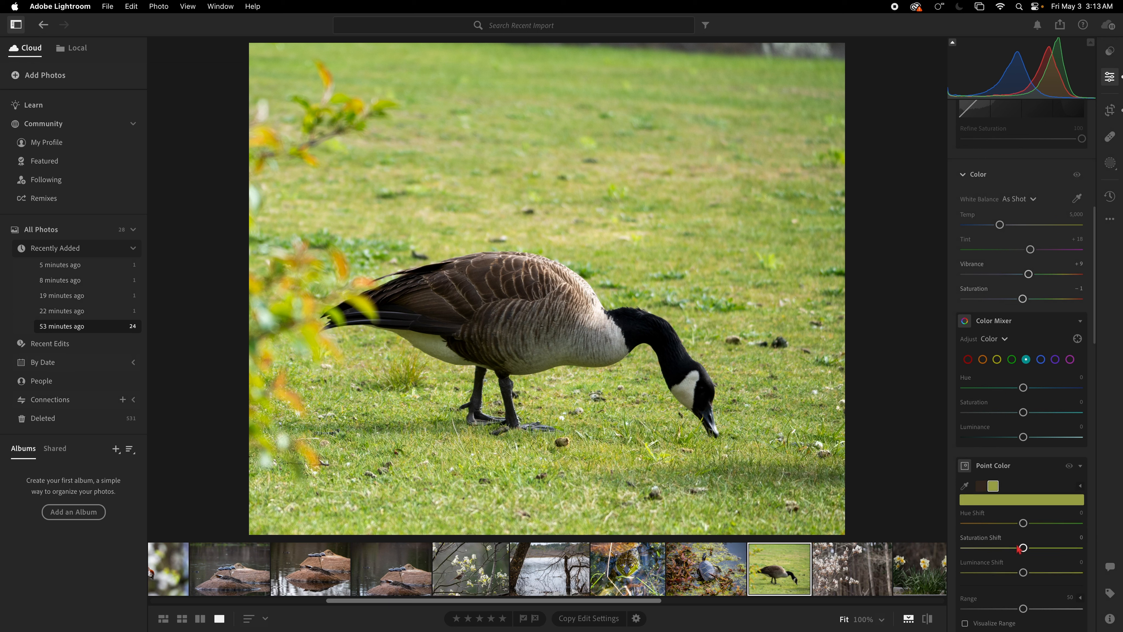
drag(1019, 549, 1025, 549)
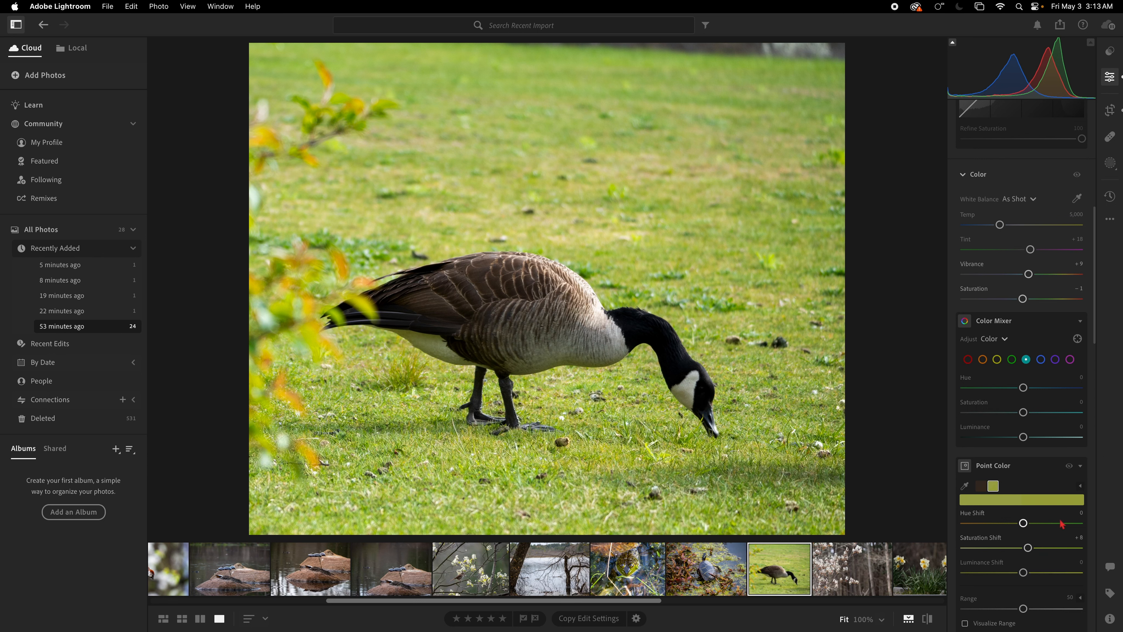
click(1110, 196)
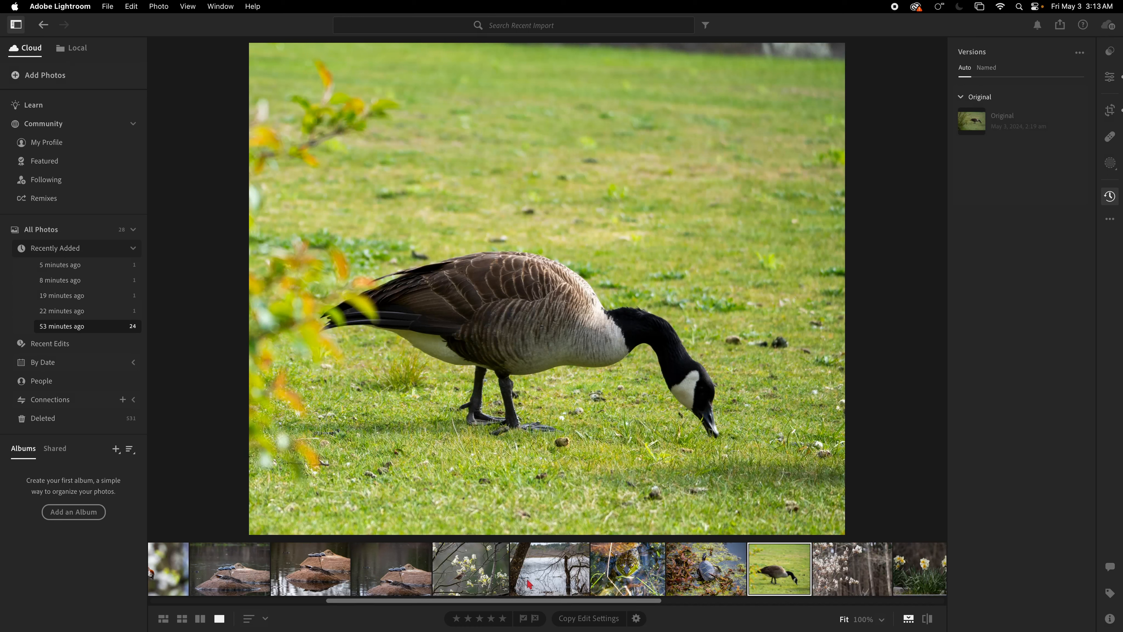
View the white-blossom branches photo, browse through the other photos, and view the bird among the blossoms
click(866, 574)
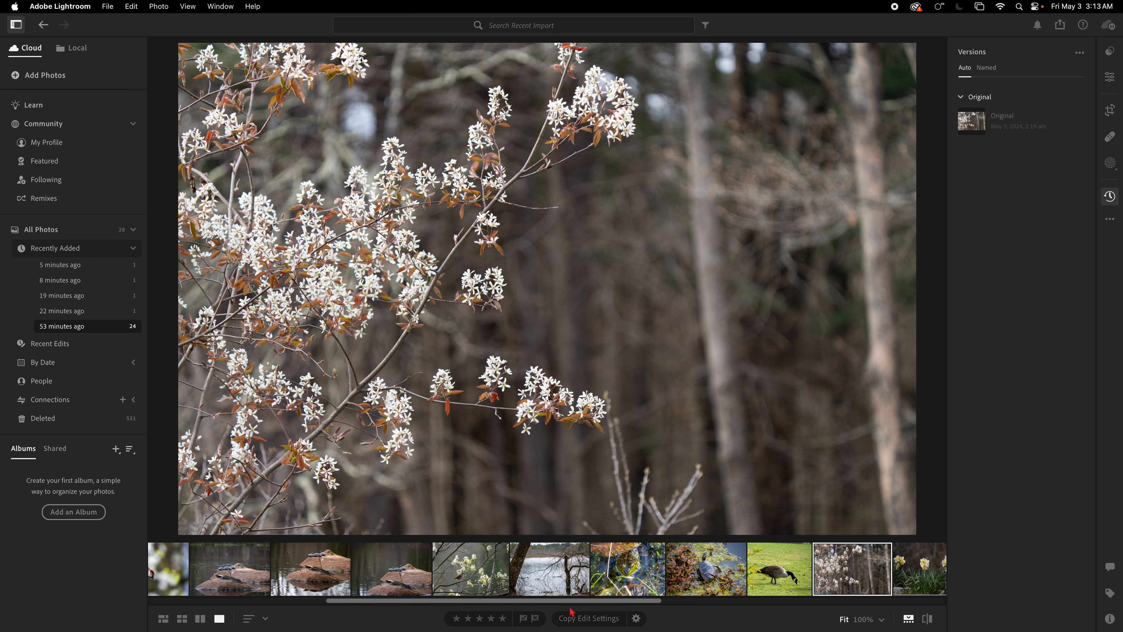
drag(571, 602, 377, 604)
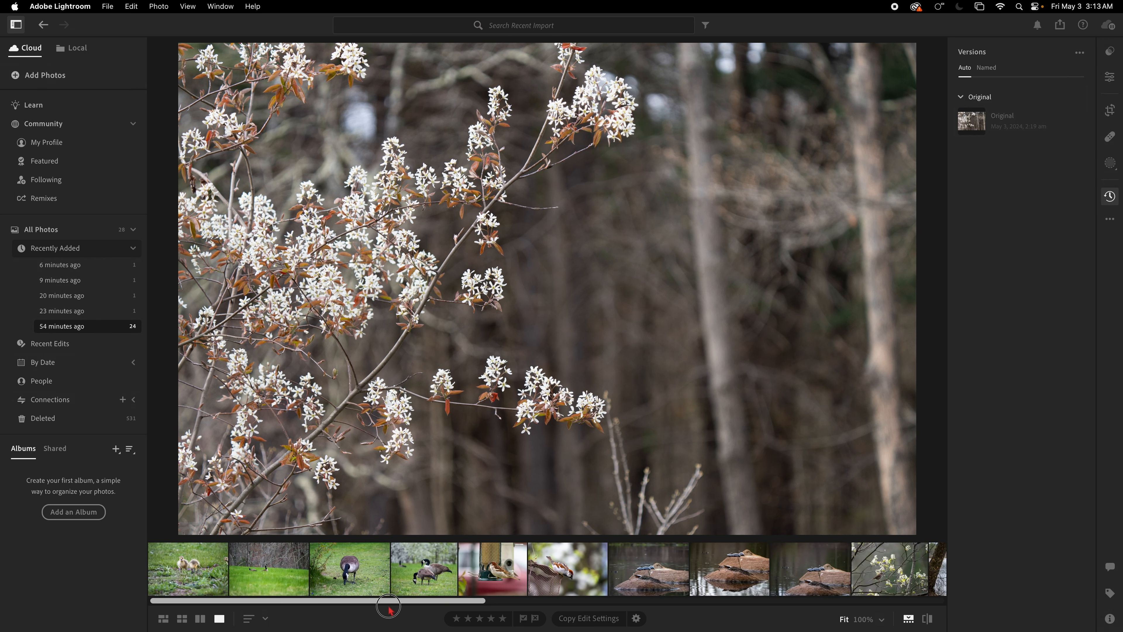
drag(398, 602, 568, 606)
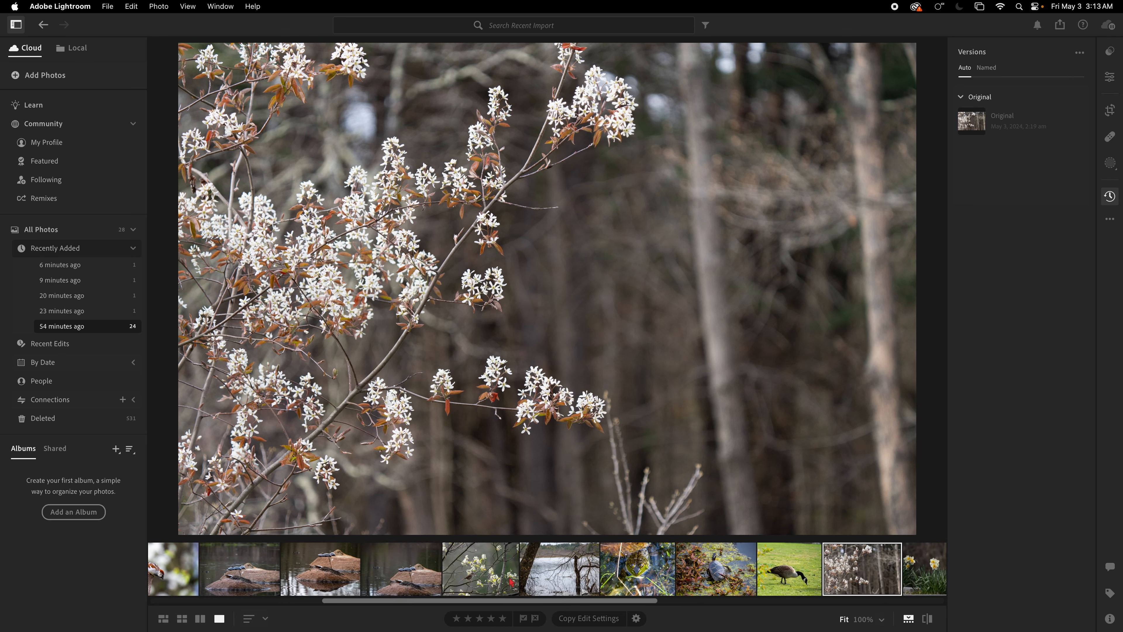
click(484, 571)
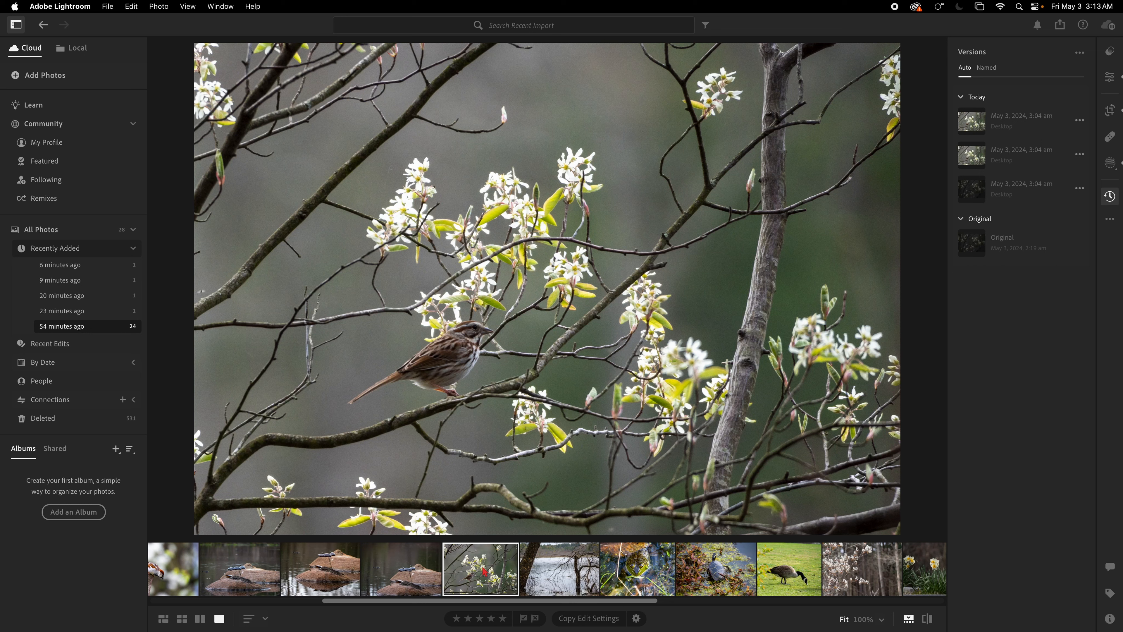
Open the white-blossom branches photo for editing and apply auto adjustments
click(872, 575)
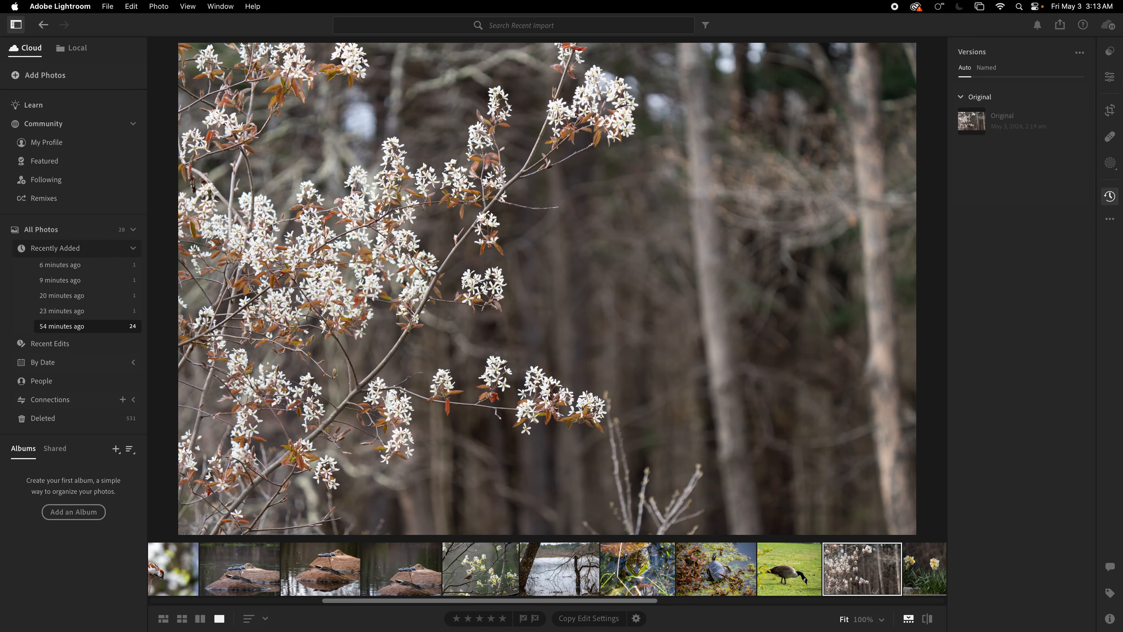
click(1110, 76)
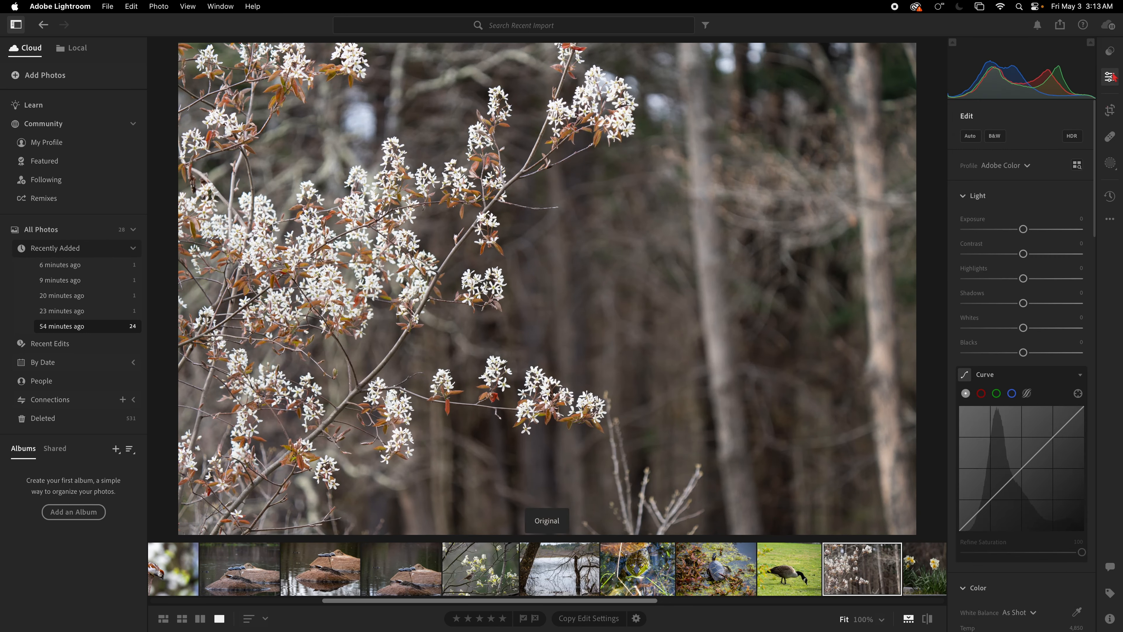
click(966, 140)
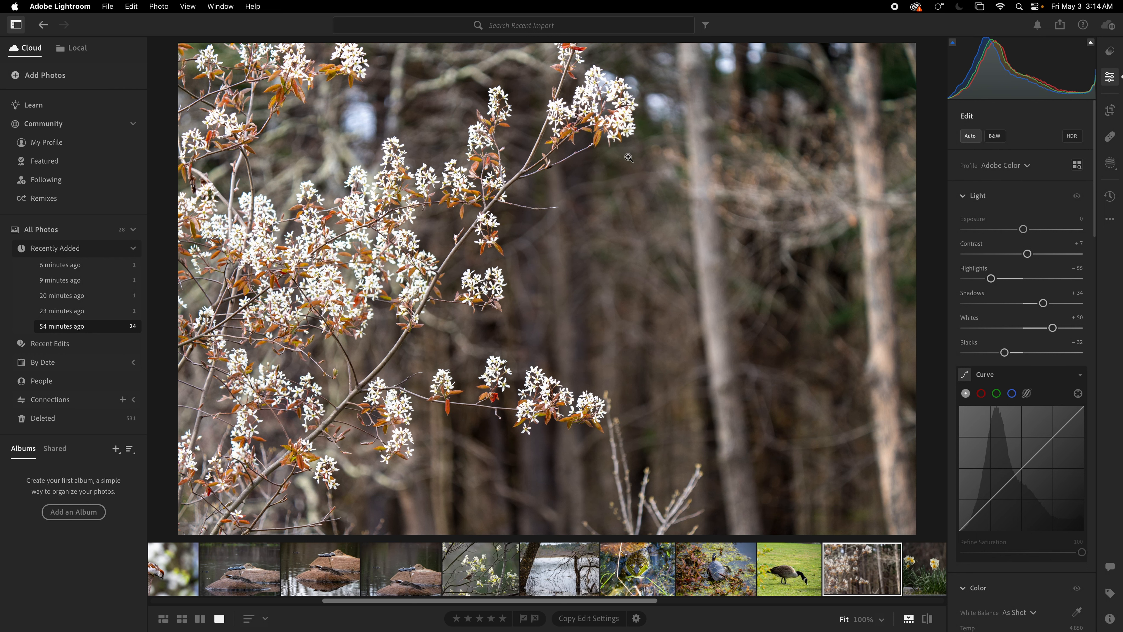
Crop the blossom photo tightly around the lower flowering branch against the dark woods, and set its exposure to +0.67
click(1110, 110)
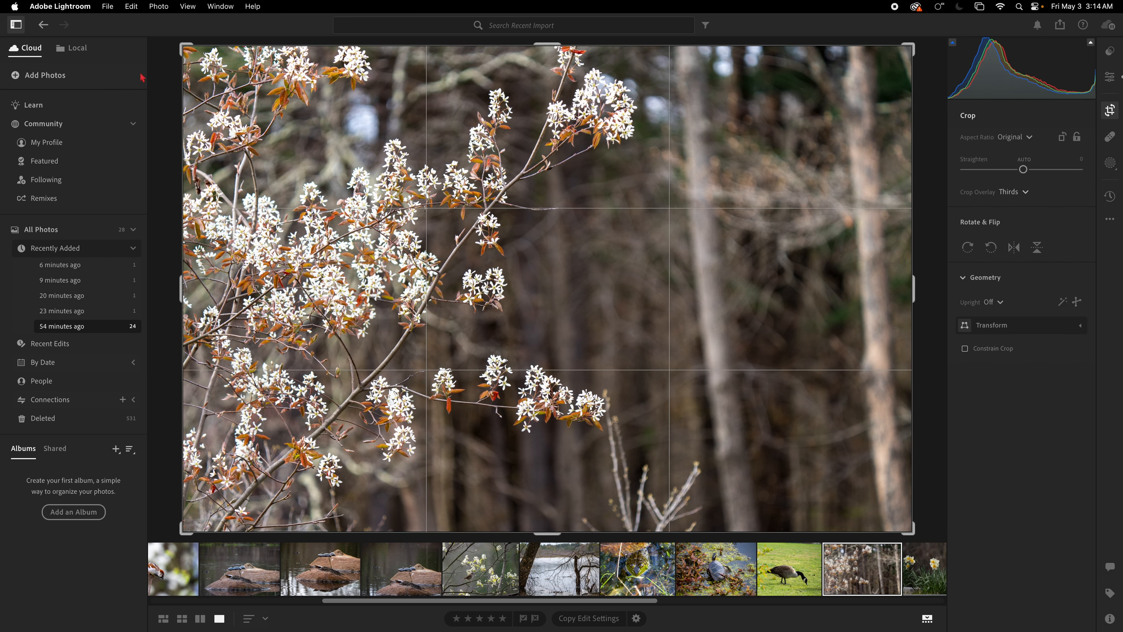
drag(185, 48, 293, 169)
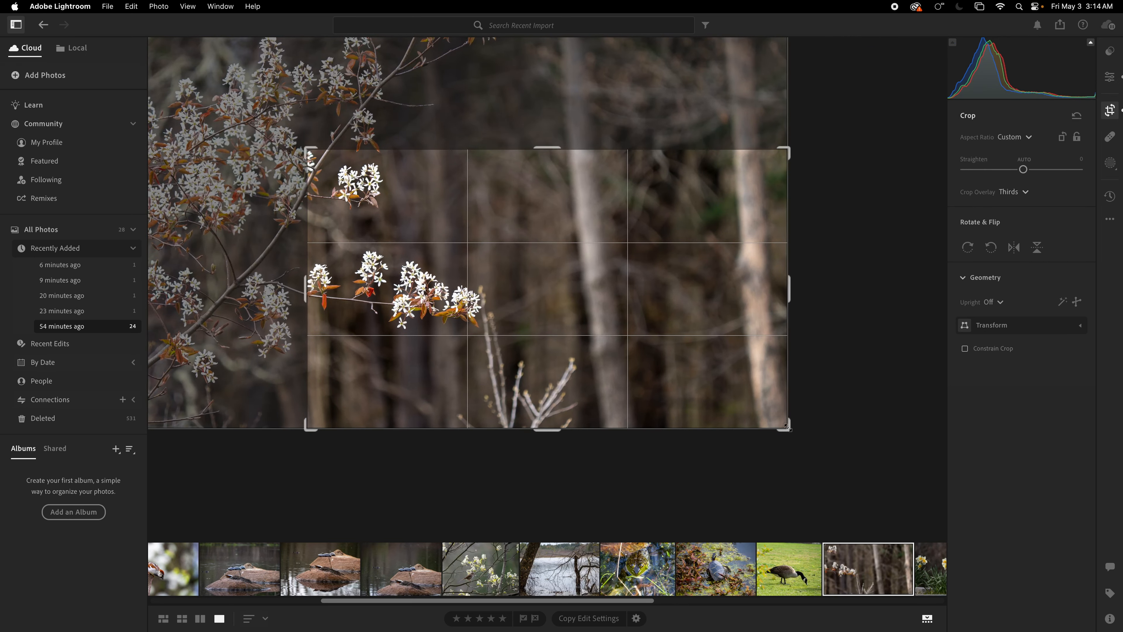
drag(786, 426, 632, 318)
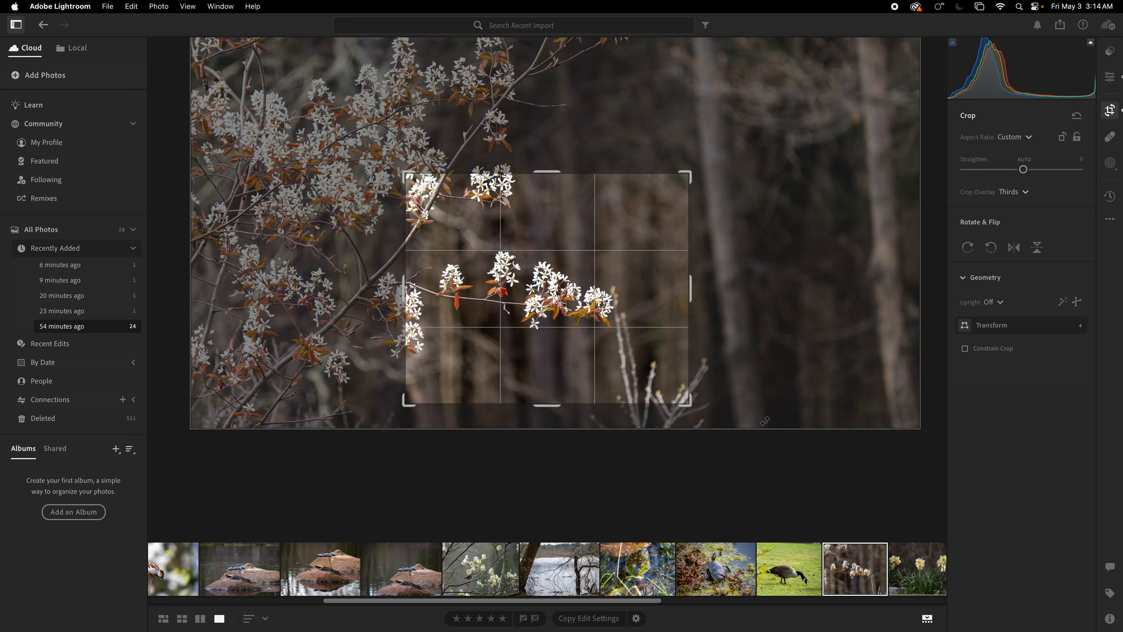
key(Return)
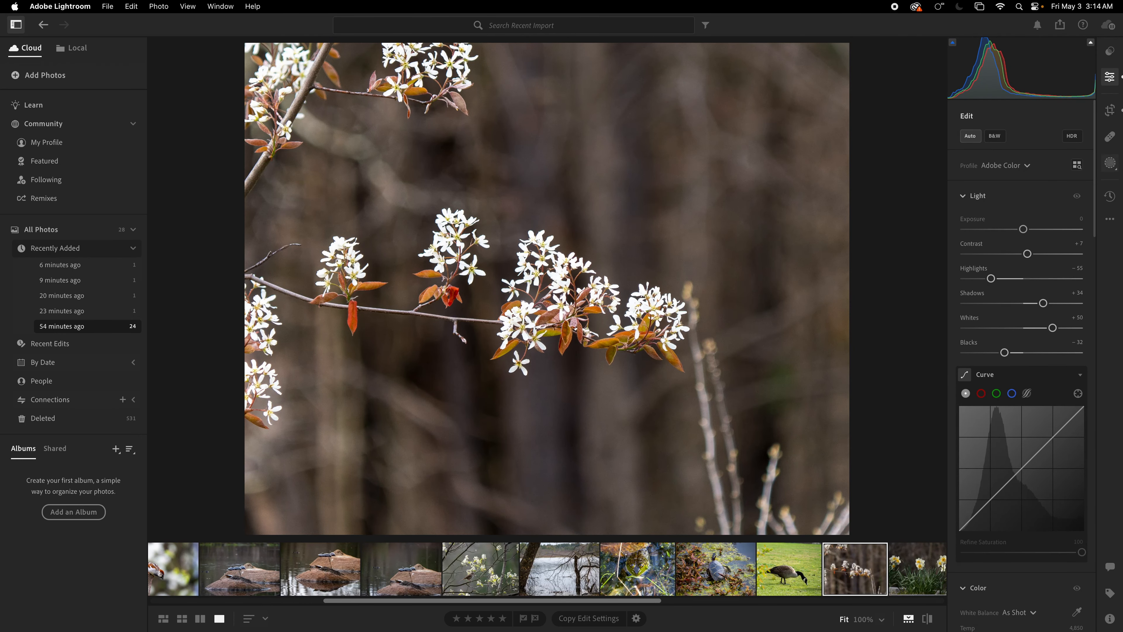
drag(1023, 229, 1032, 231)
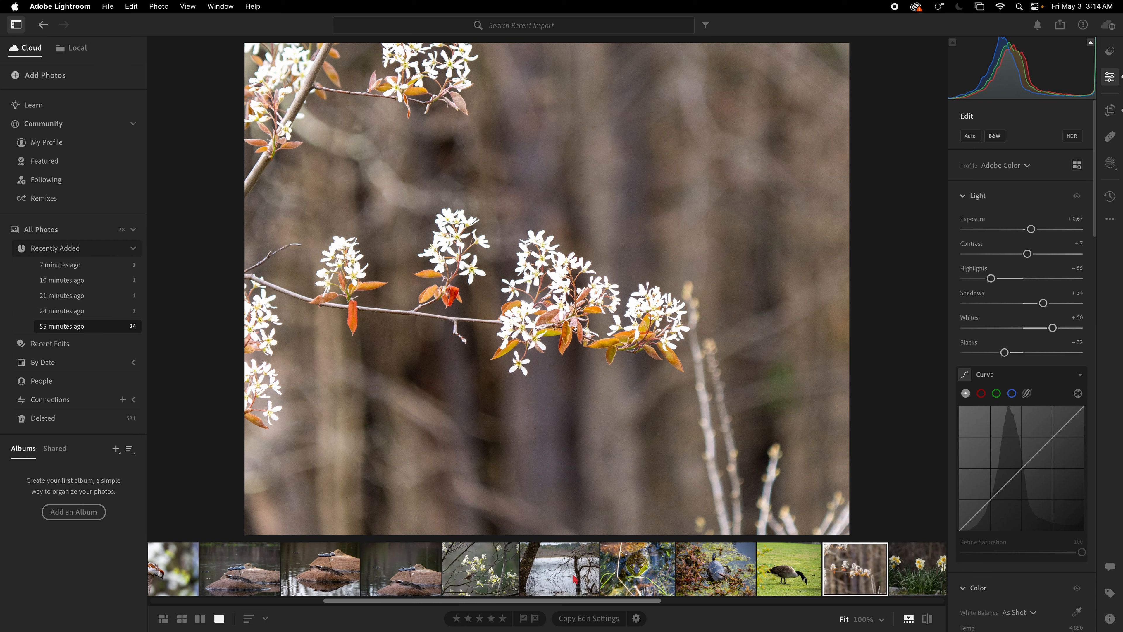
Open the daffodil photo, check its camera information, and apply auto adjustments
click(909, 573)
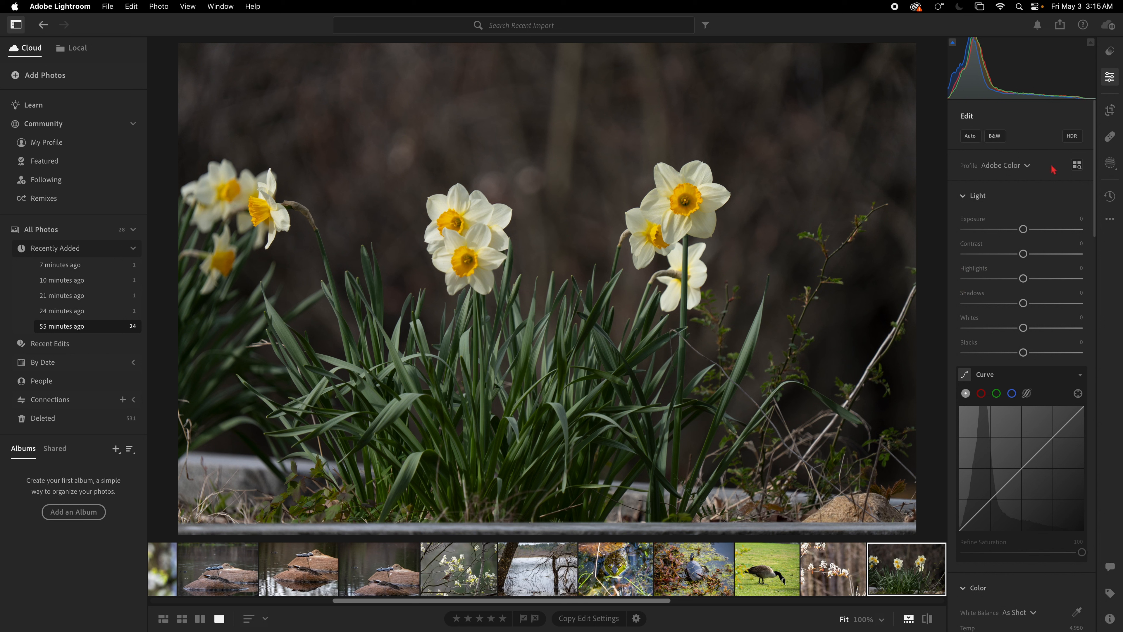
click(1110, 619)
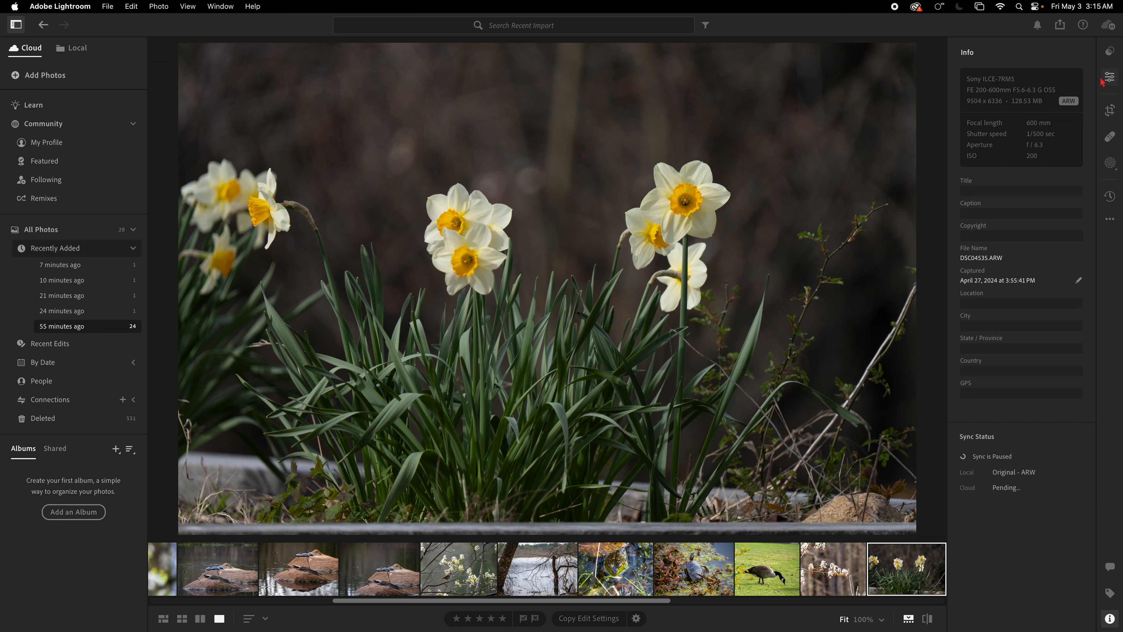
click(1110, 76)
click(971, 136)
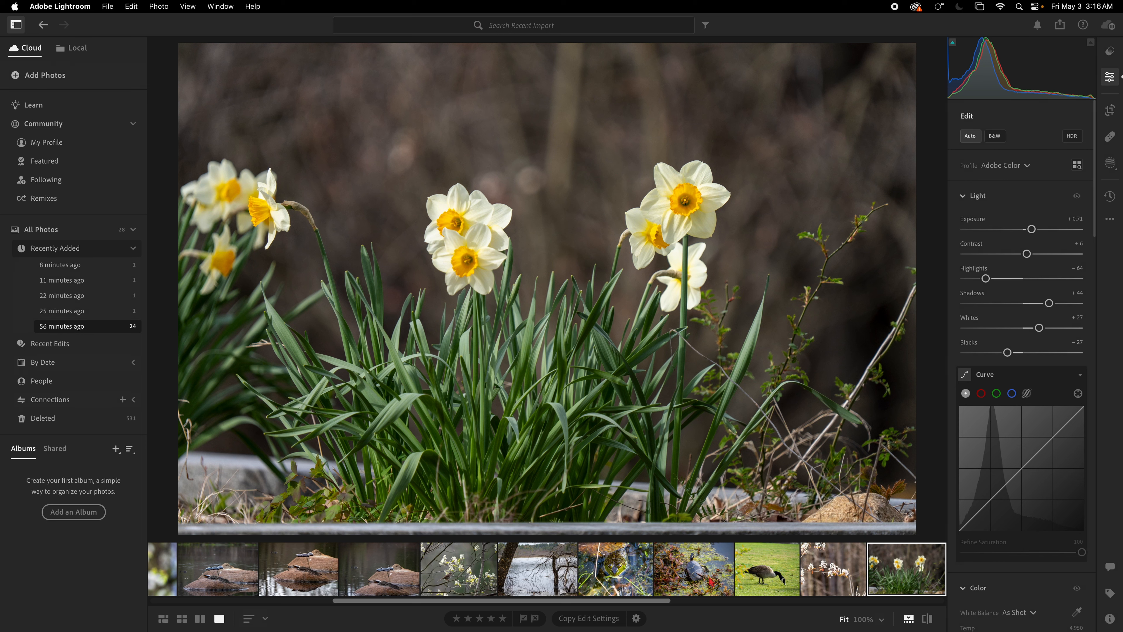
Look through the three bird photos that follow the daffodil photo
drag(664, 600, 780, 601)
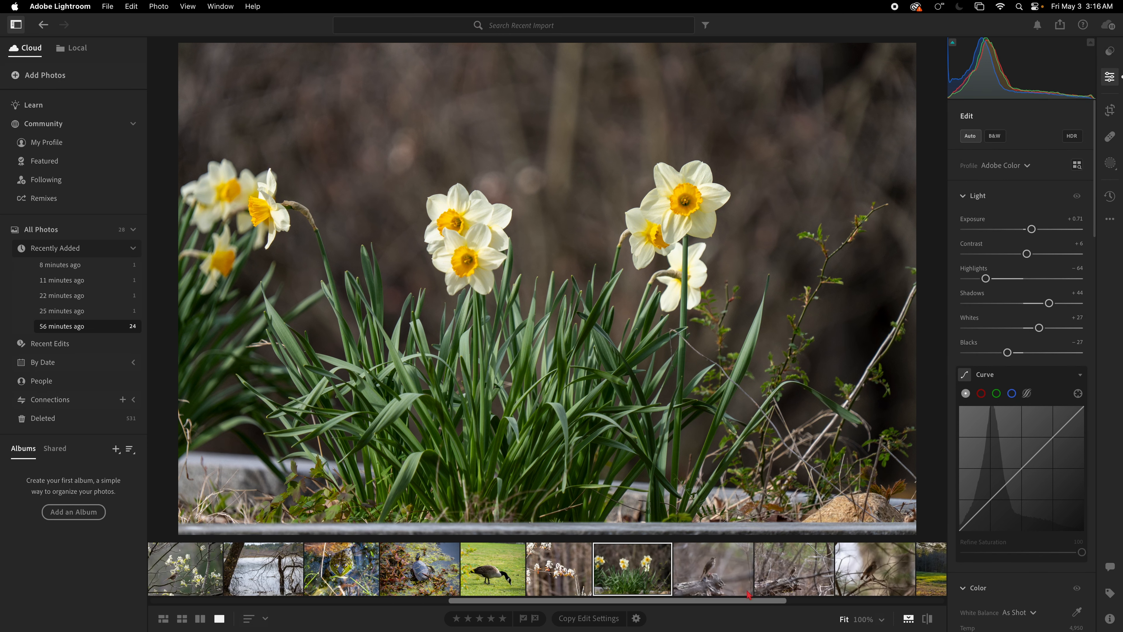
click(714, 575)
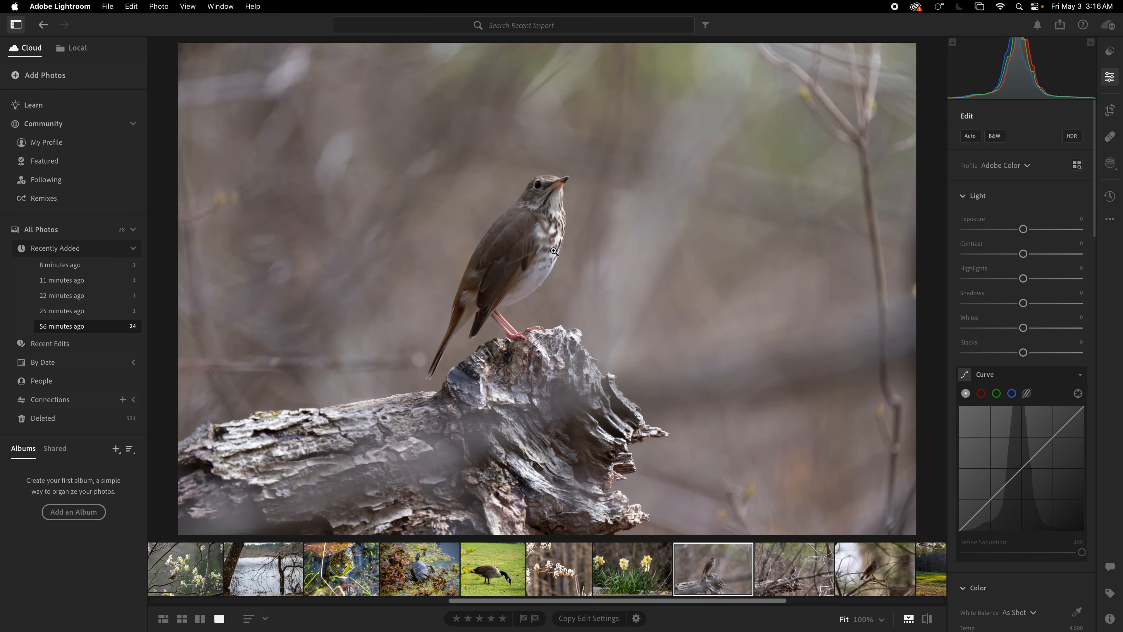
click(794, 576)
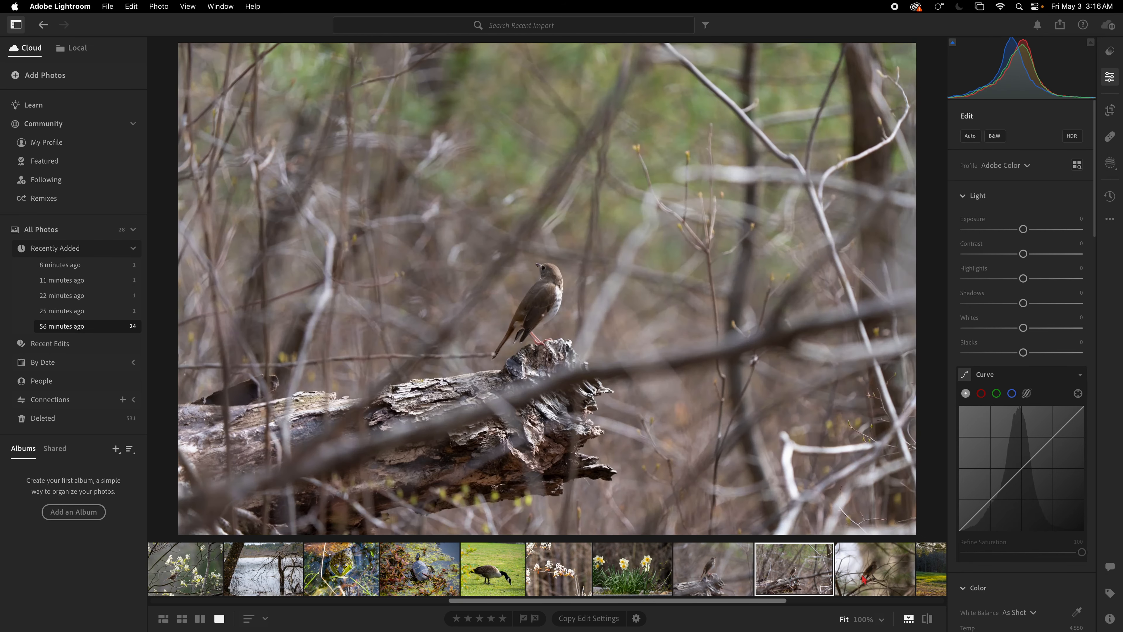
click(864, 577)
Apply auto adjustments to the close-up photo of the bird on the log, set its contrast to +16 and lower the shadows slightly
click(735, 577)
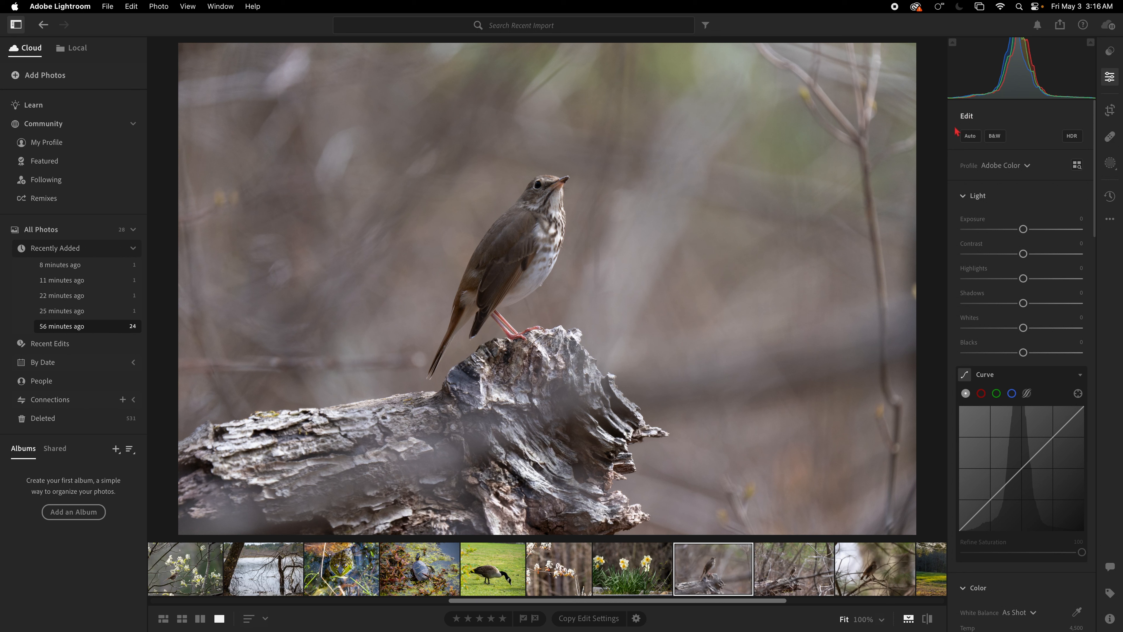
click(973, 139)
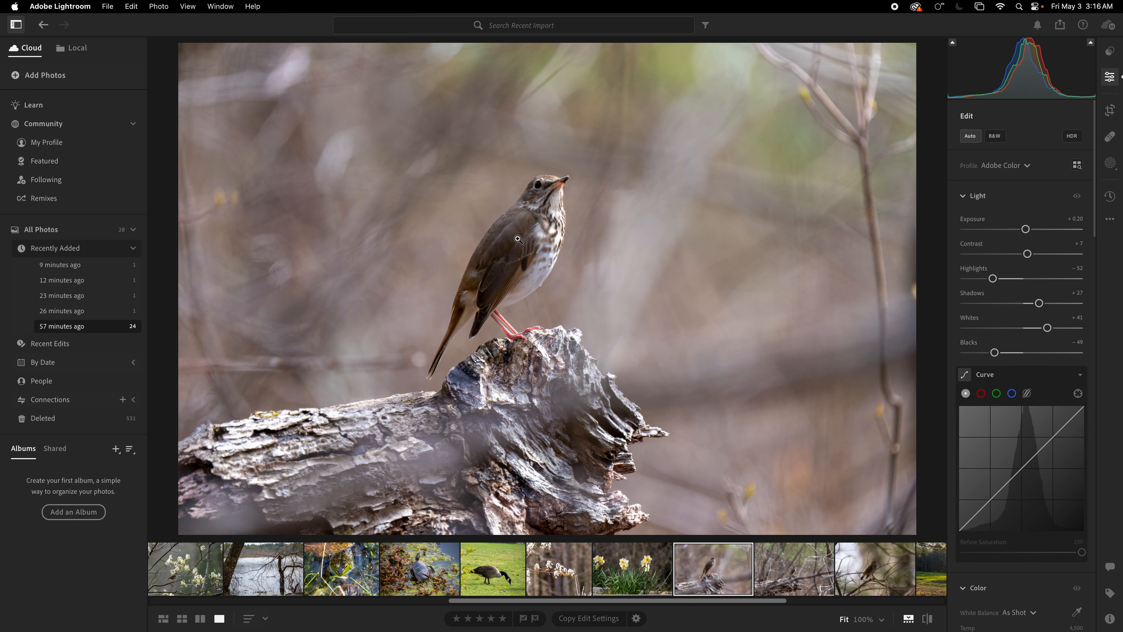
drag(518, 239, 572, 484)
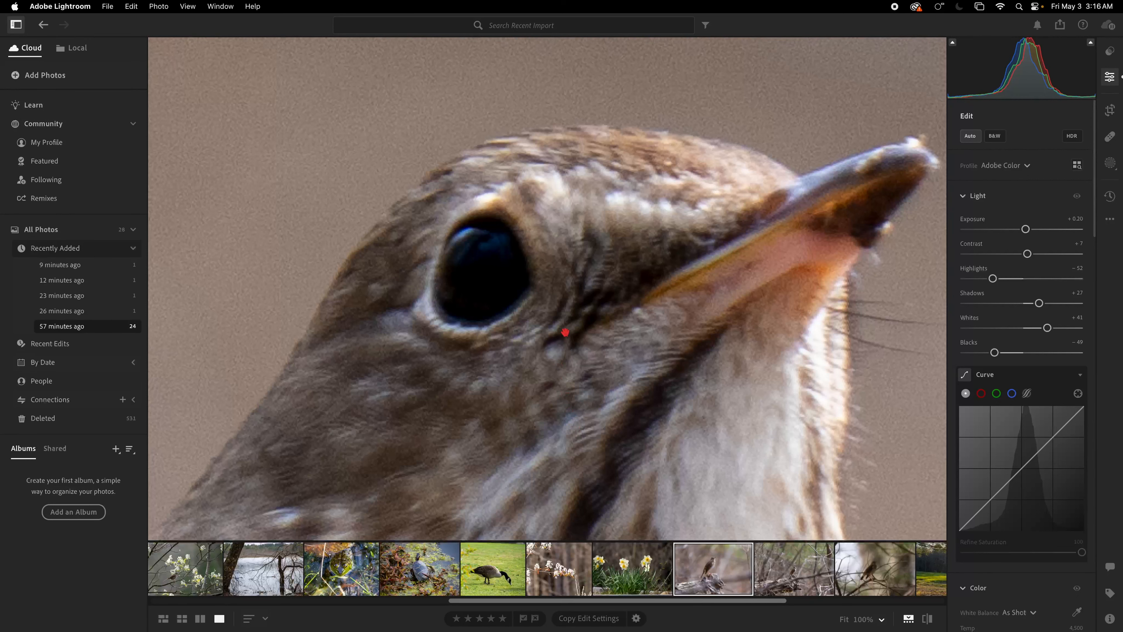
drag(565, 332, 558, 340)
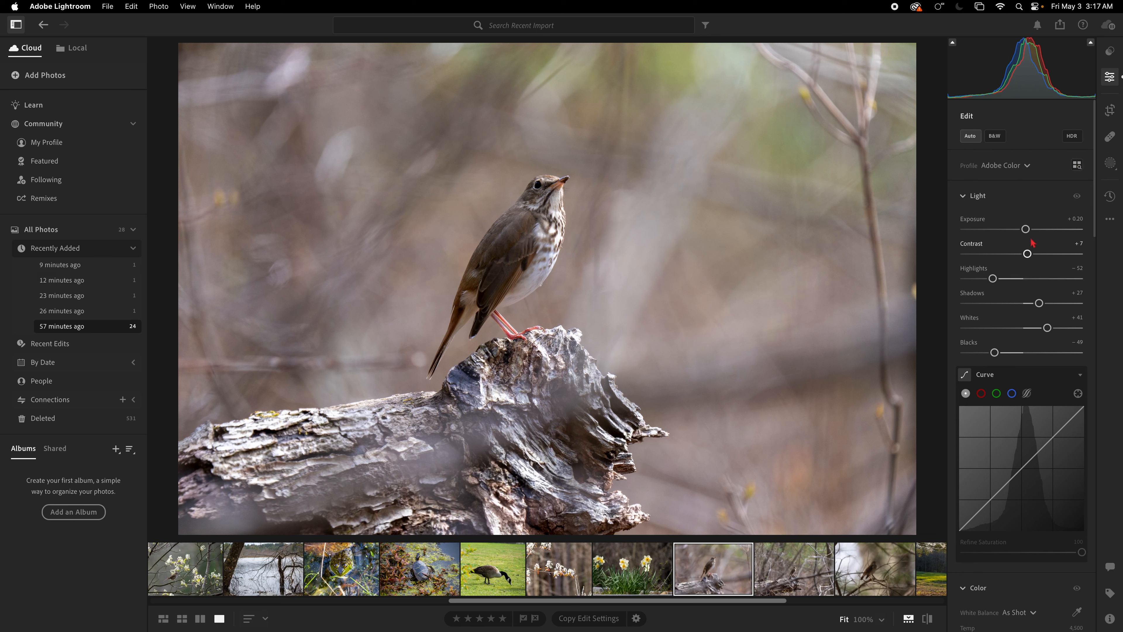
drag(1027, 254, 1035, 254)
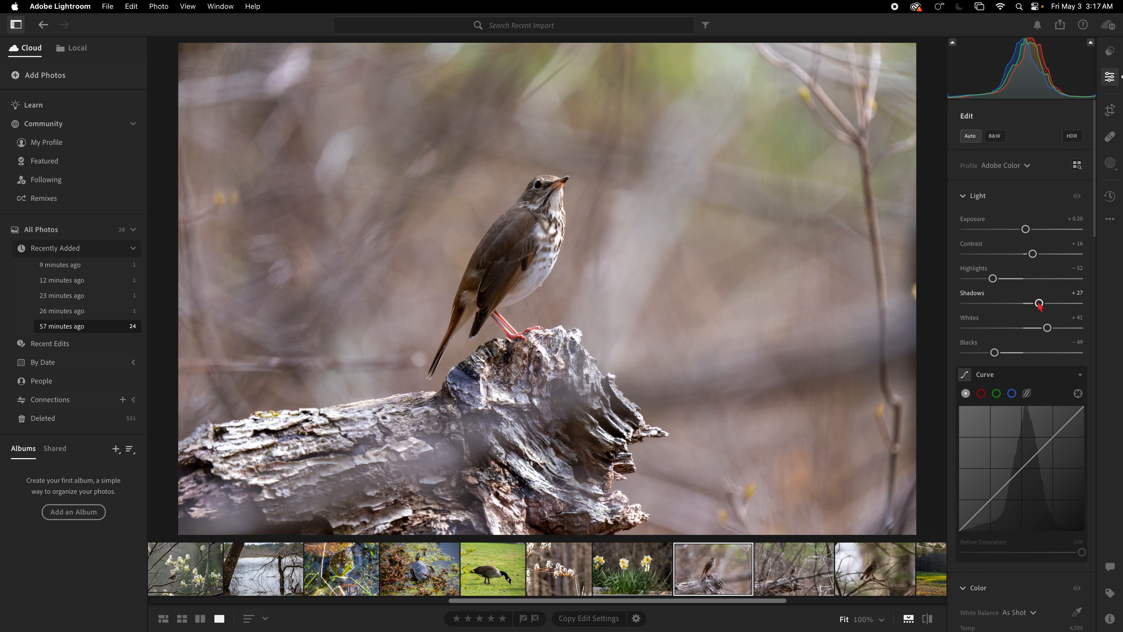
drag(1038, 303, 1035, 303)
Compare the wider photo of the bird on the log with the close-up, and check the wider photo's camera information
click(788, 579)
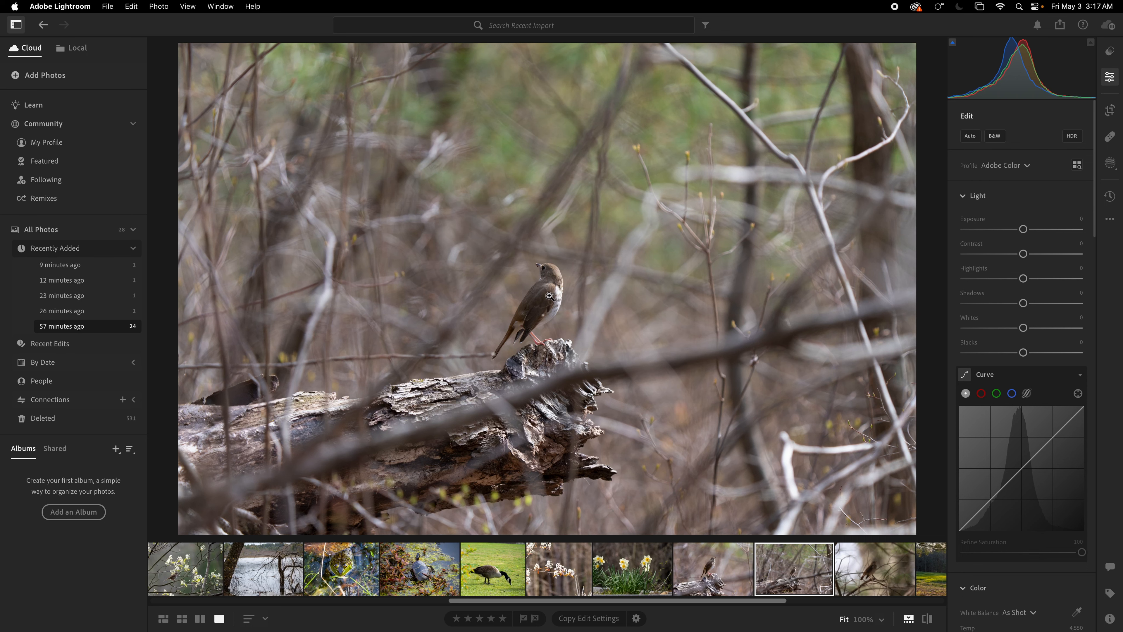
click(722, 585)
click(812, 584)
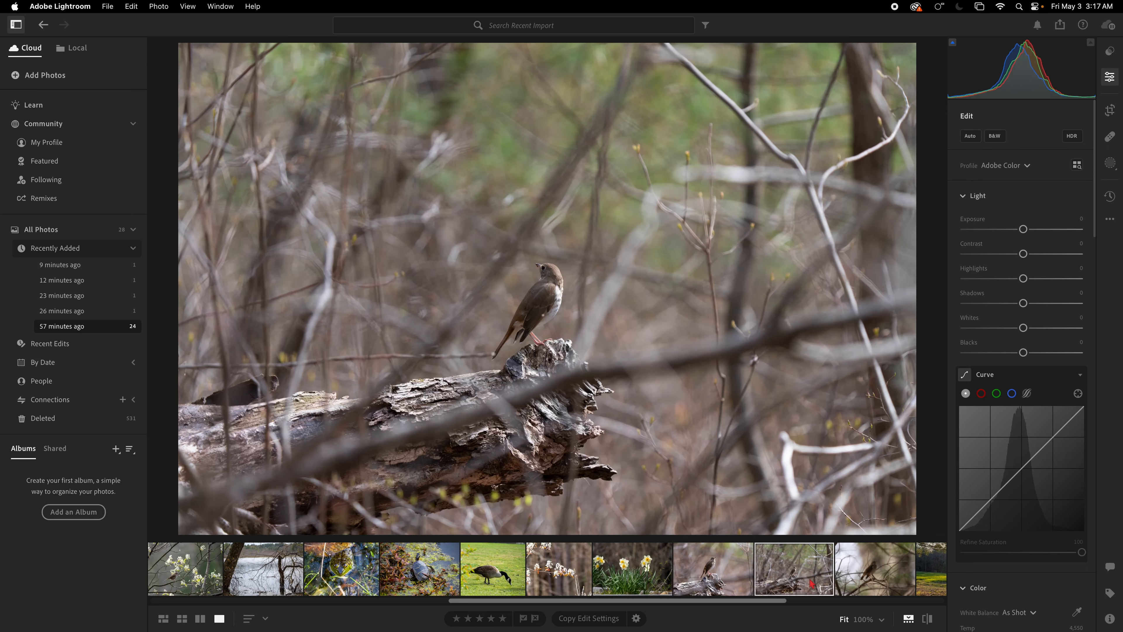
click(1109, 619)
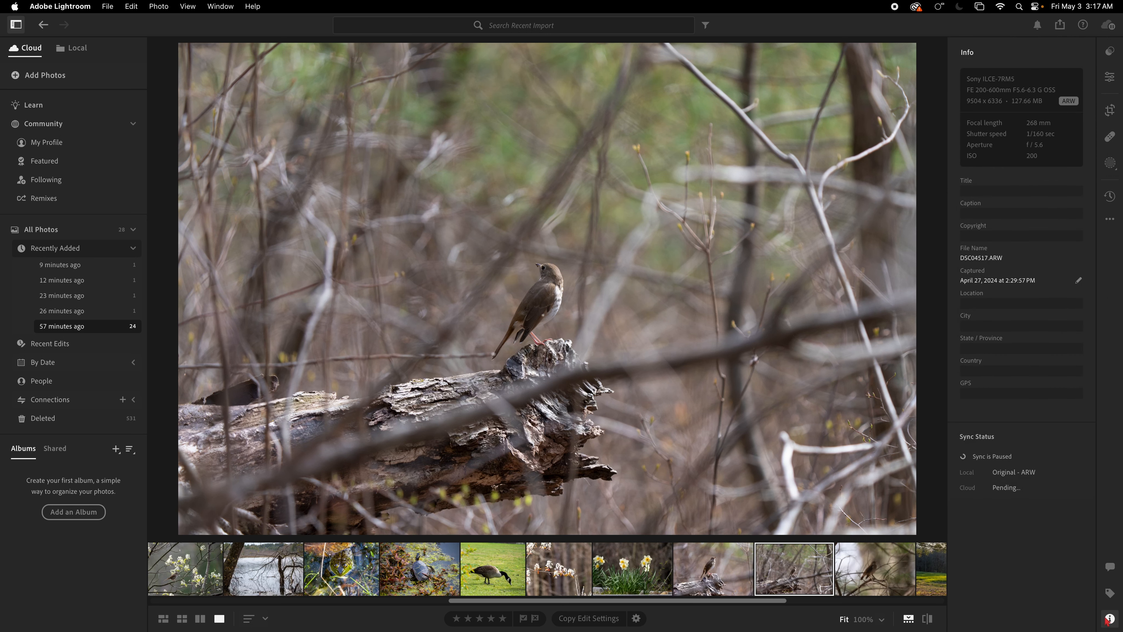
click(1109, 619)
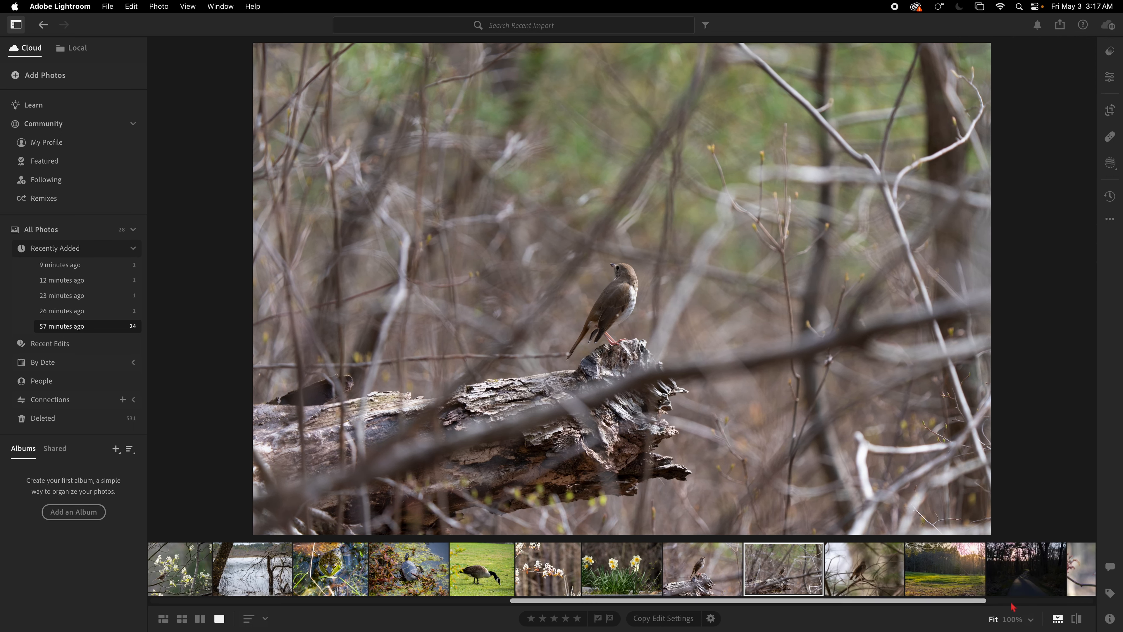
click(709, 561)
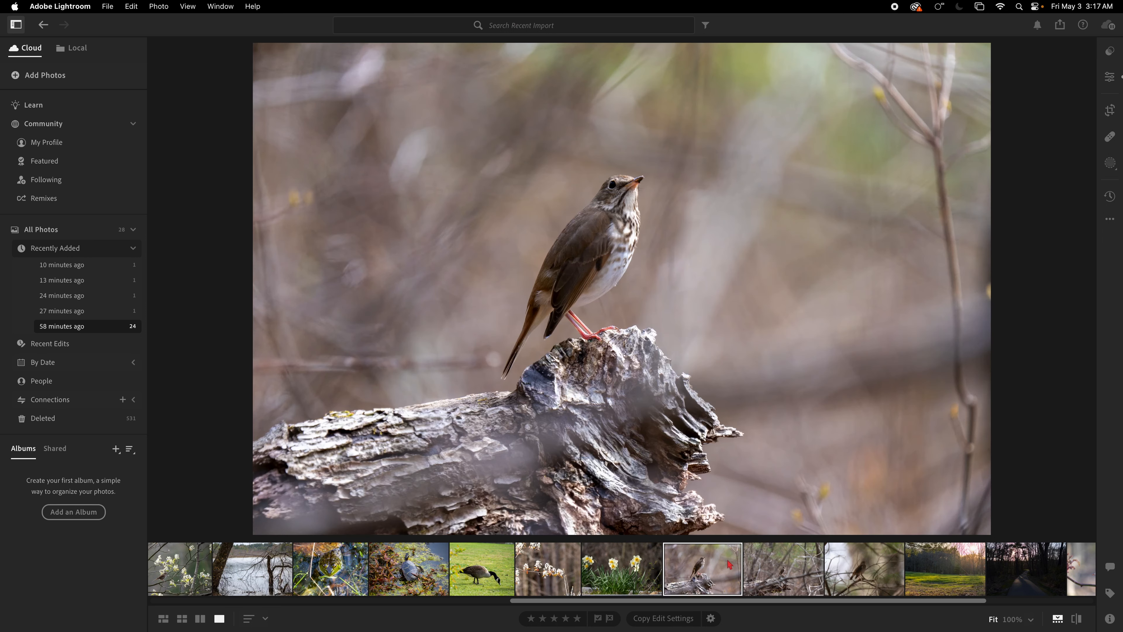
click(779, 573)
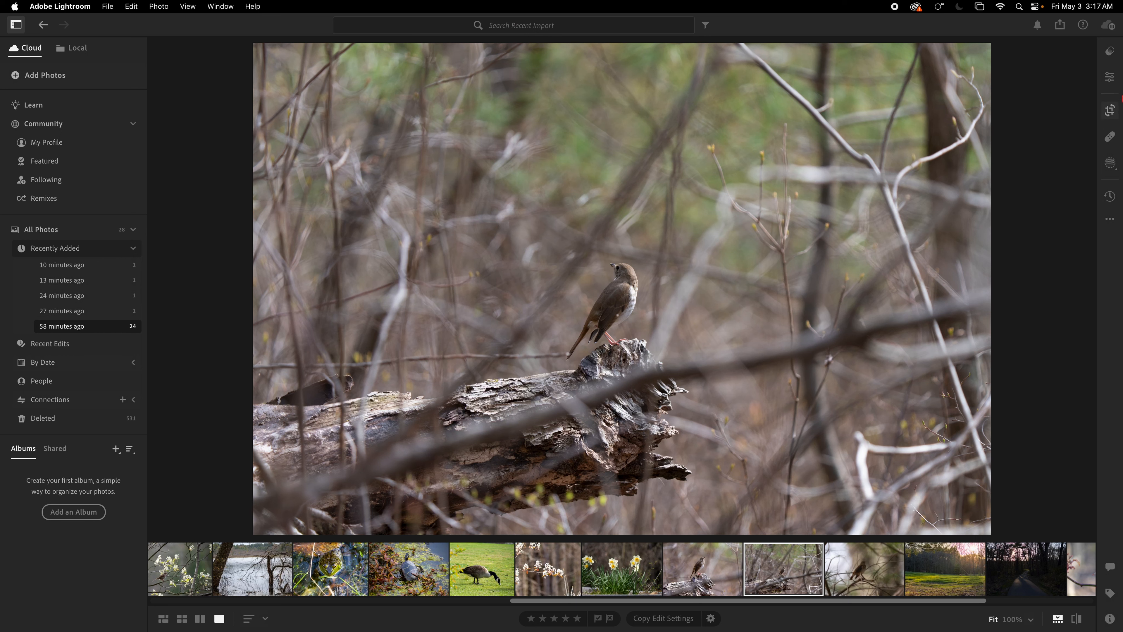
Check the wider bird photo's camera information and examine the bird's head and eye up close for detail
click(1110, 76)
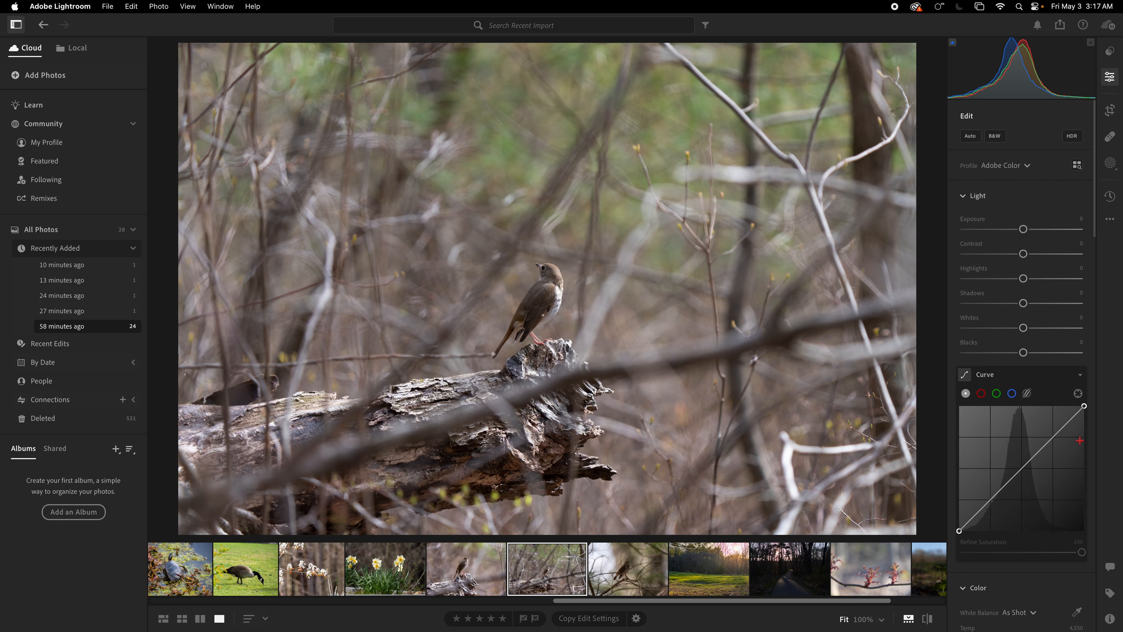
click(1110, 620)
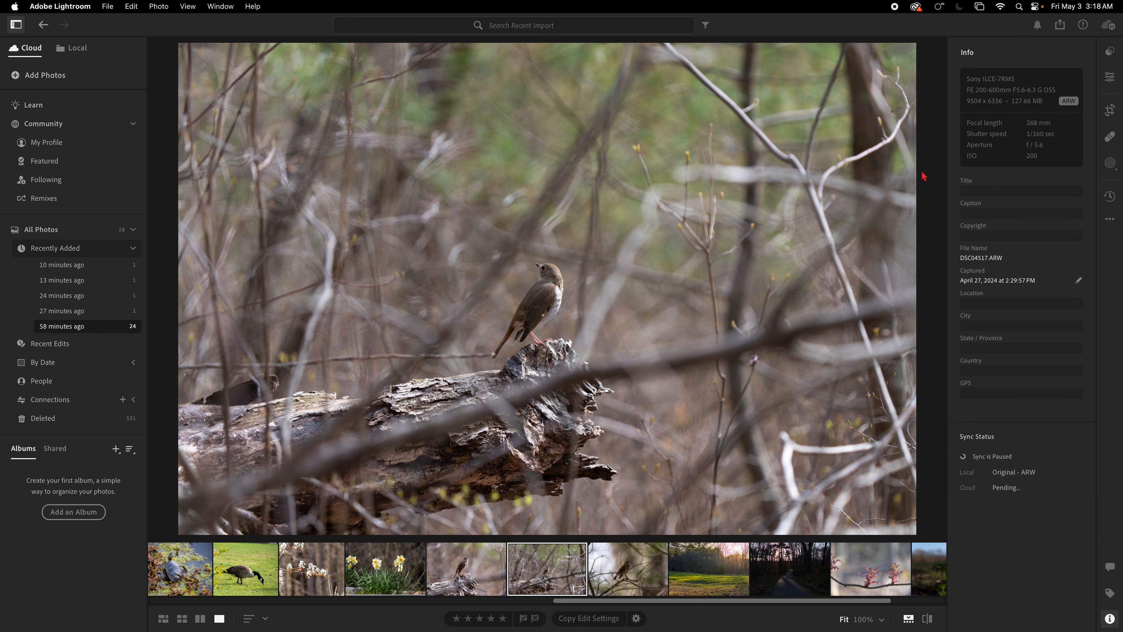
click(553, 280)
drag(549, 293, 704, 431)
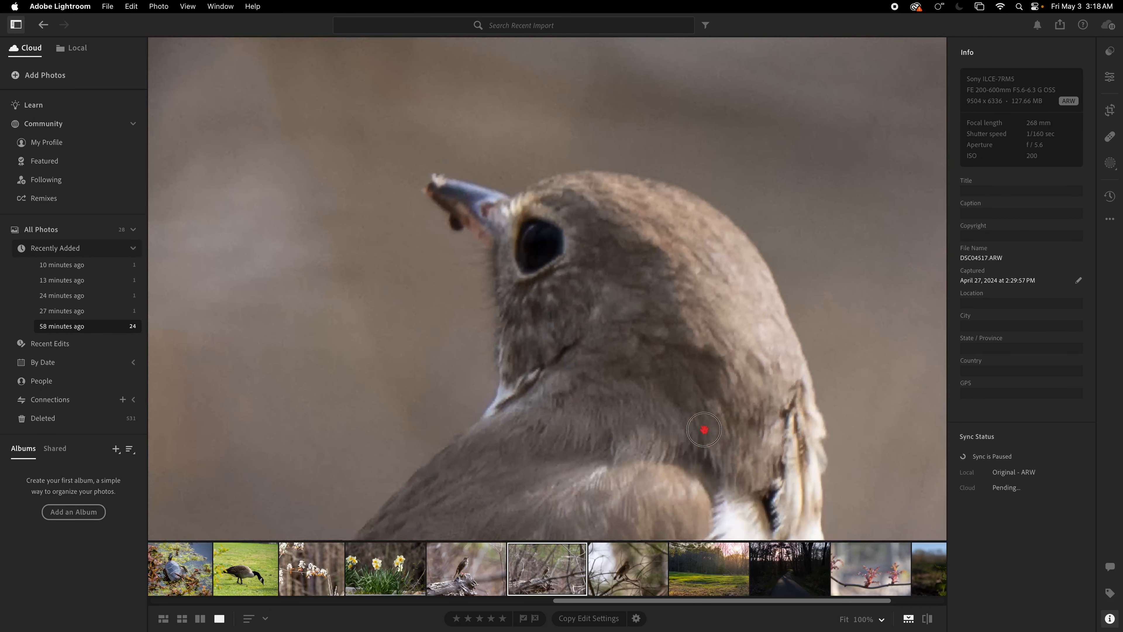
click(675, 378)
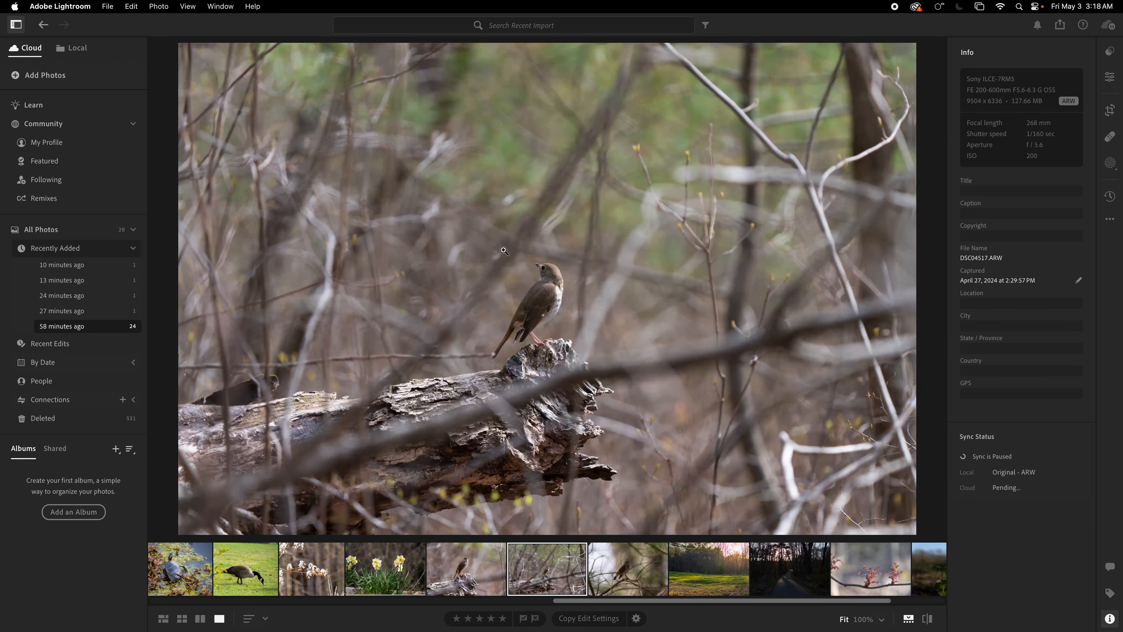
click(547, 271)
click(548, 271)
click(552, 269)
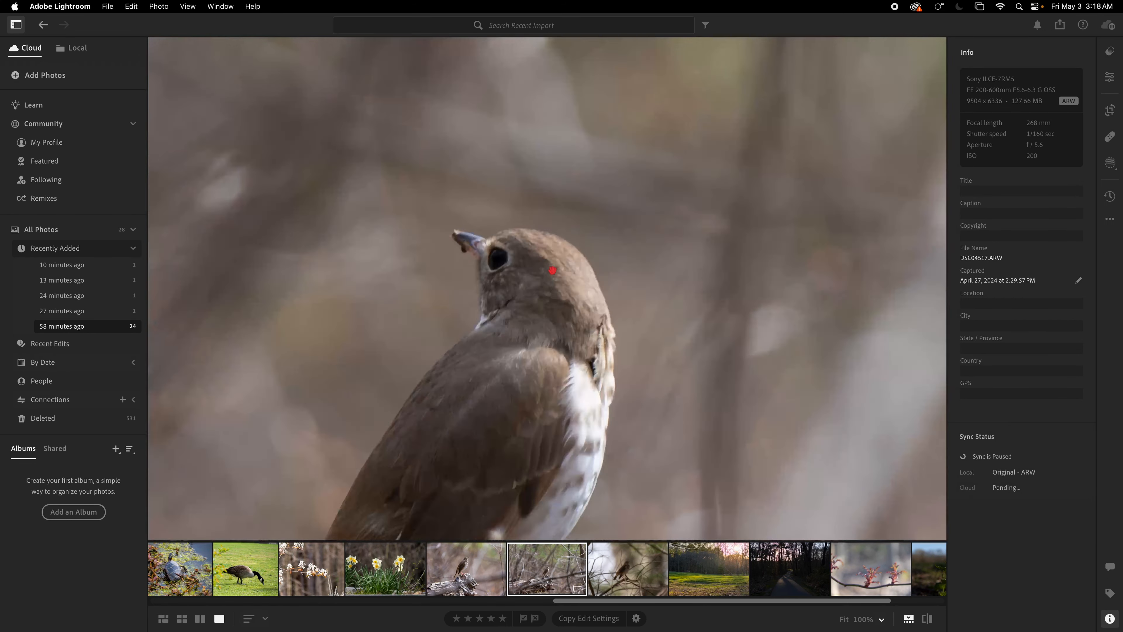
drag(462, 250, 672, 283)
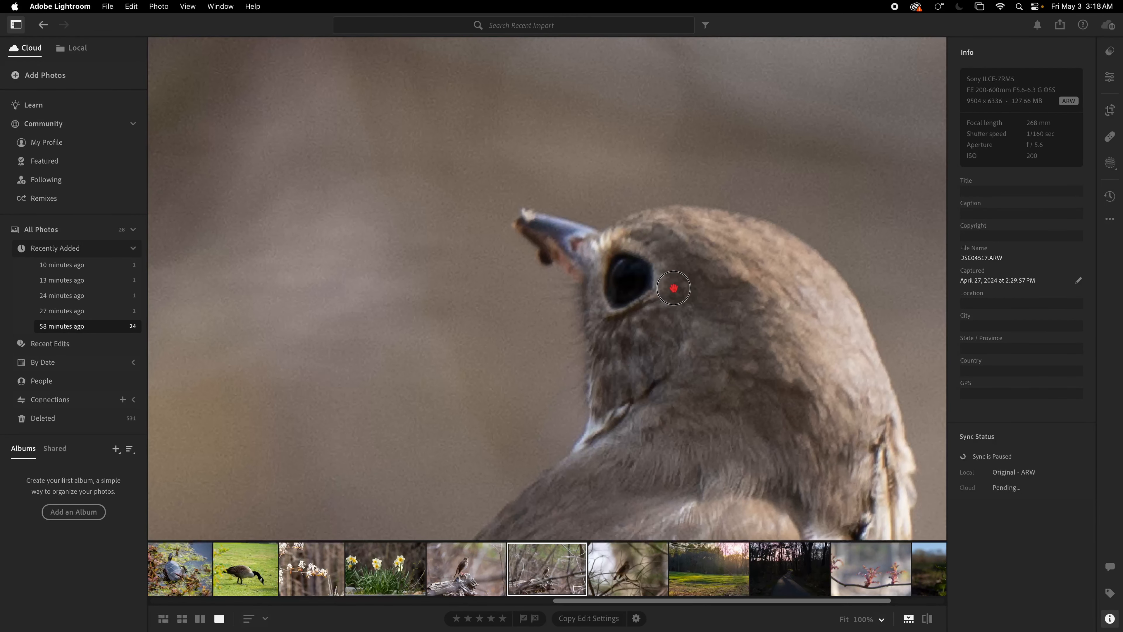
click(642, 283)
Apply auto adjustments to the wider photo of the bird on the log and compare it with the close-up
click(1108, 80)
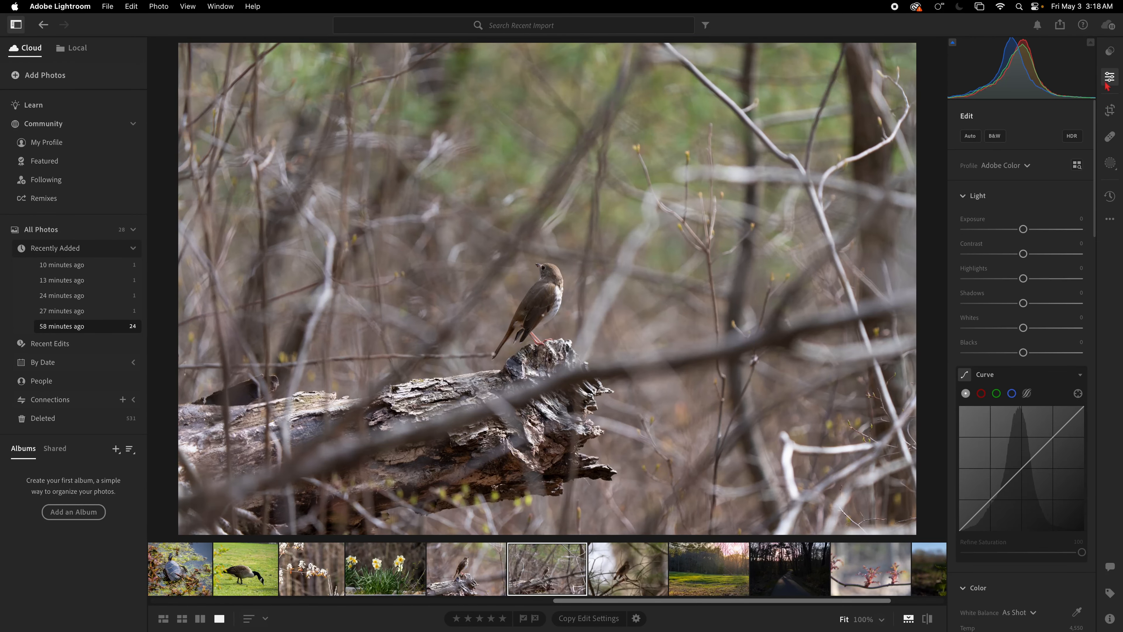
click(970, 138)
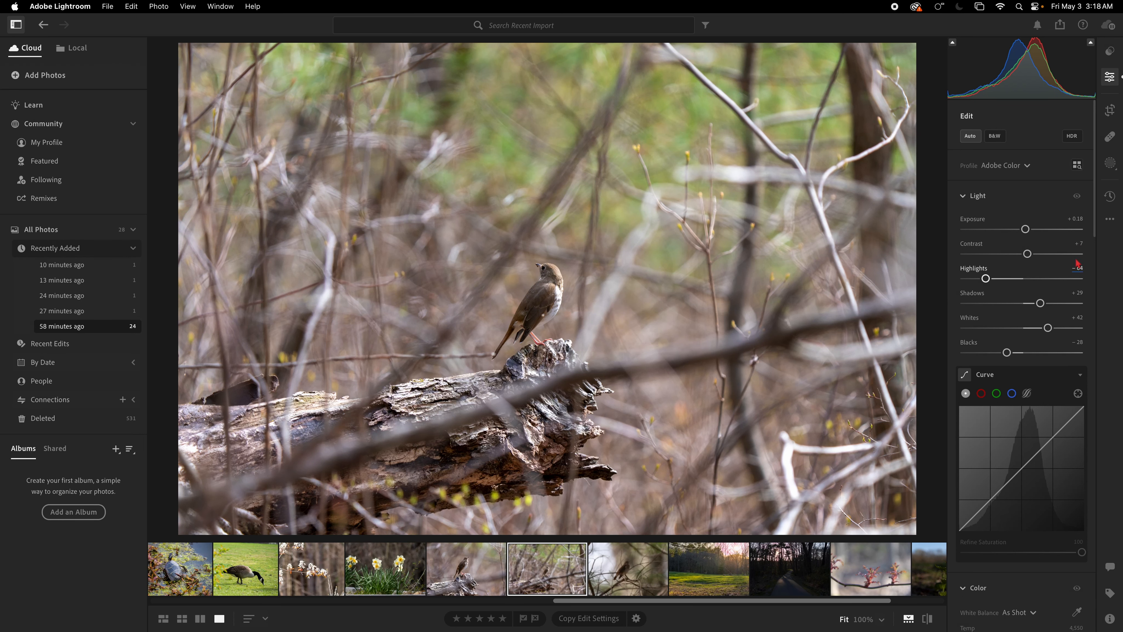
click(1111, 196)
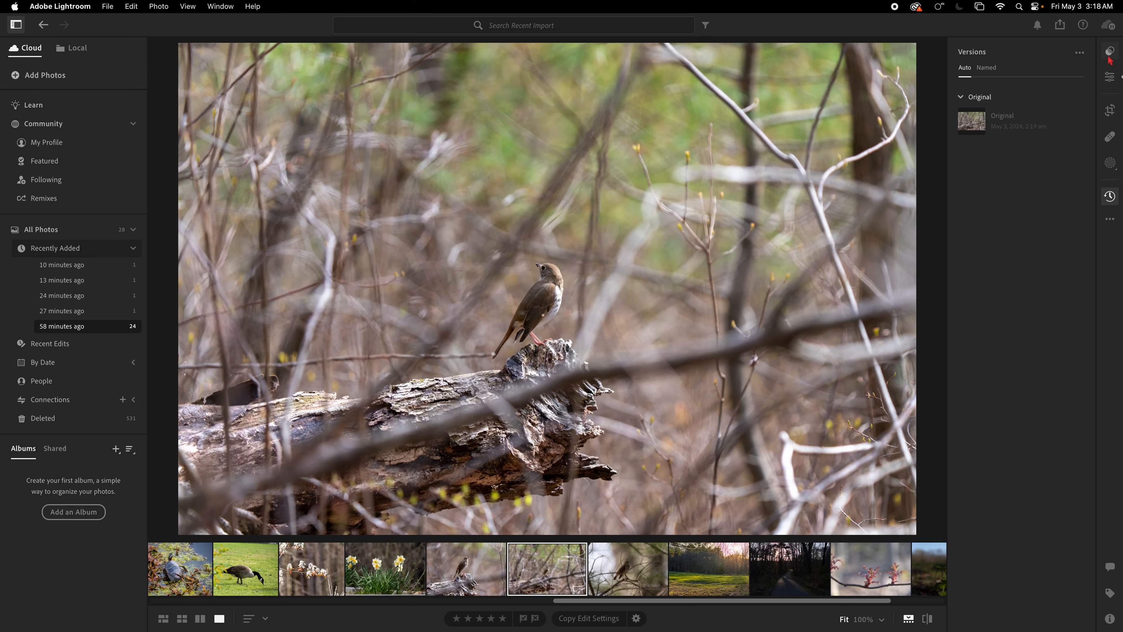
click(1110, 196)
click(1111, 77)
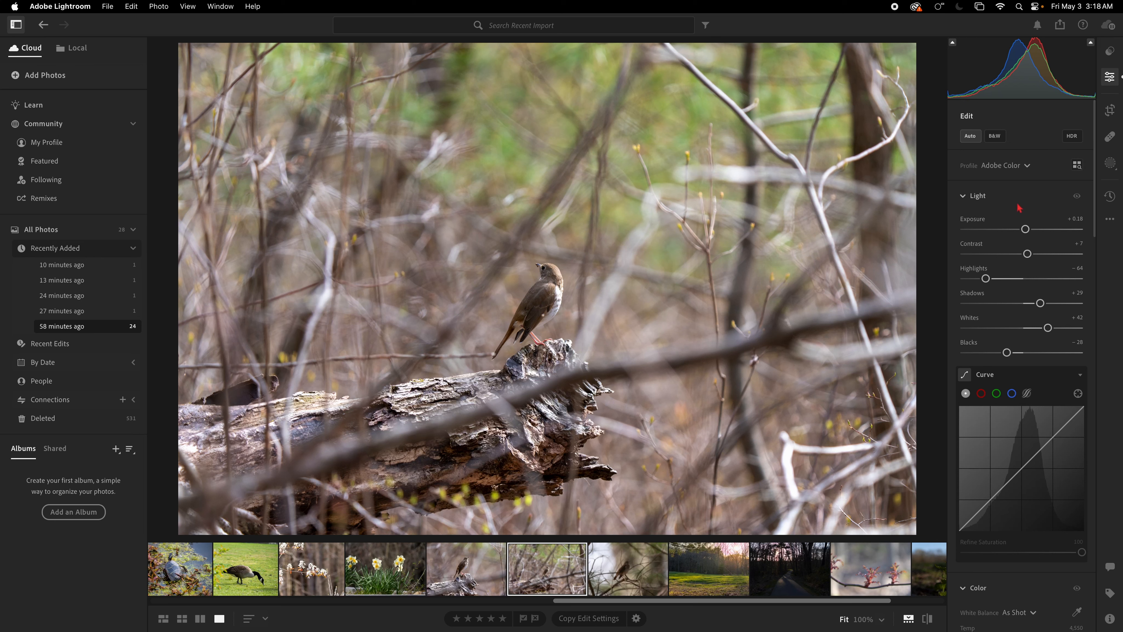
click(453, 574)
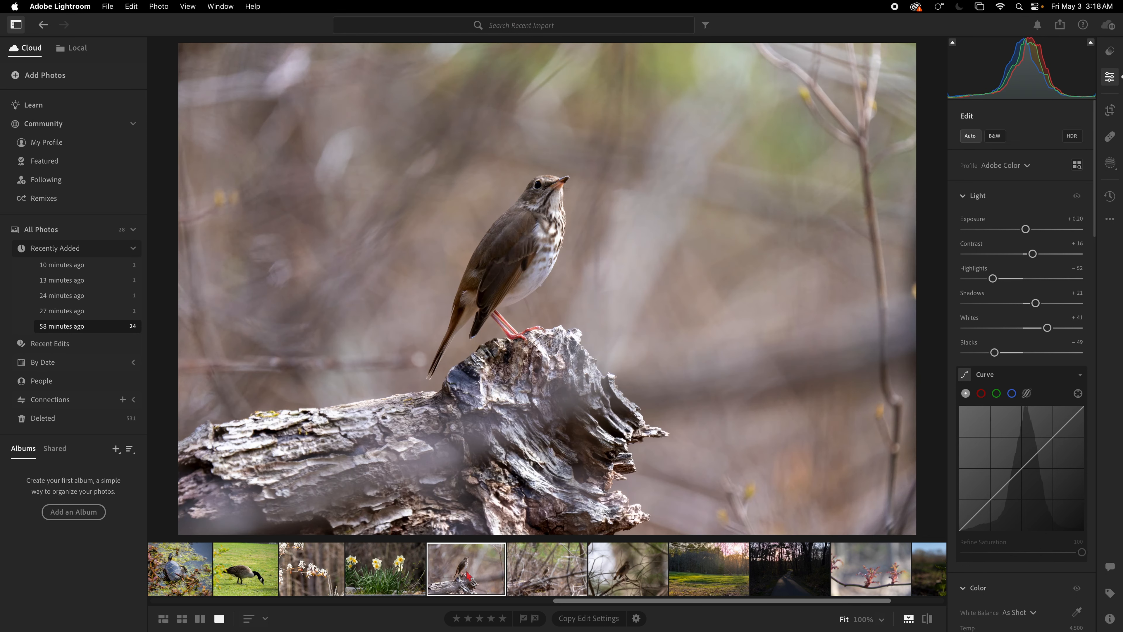
click(542, 577)
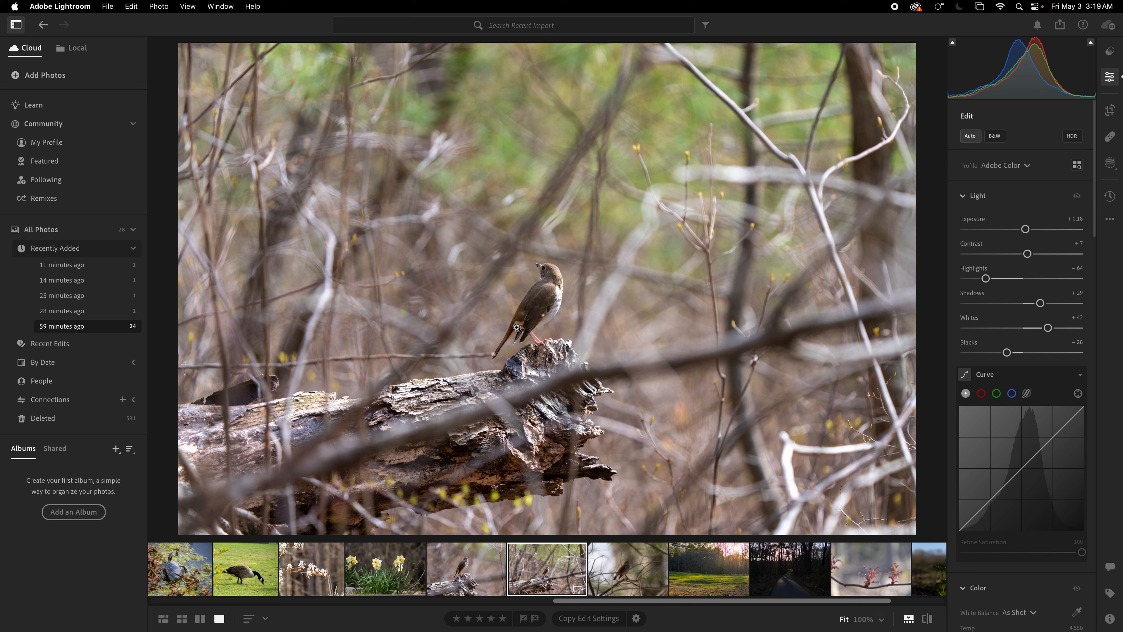
Apply auto adjustments to the photo of the bird on the pine branch and raise its exposure to +0.59
click(648, 557)
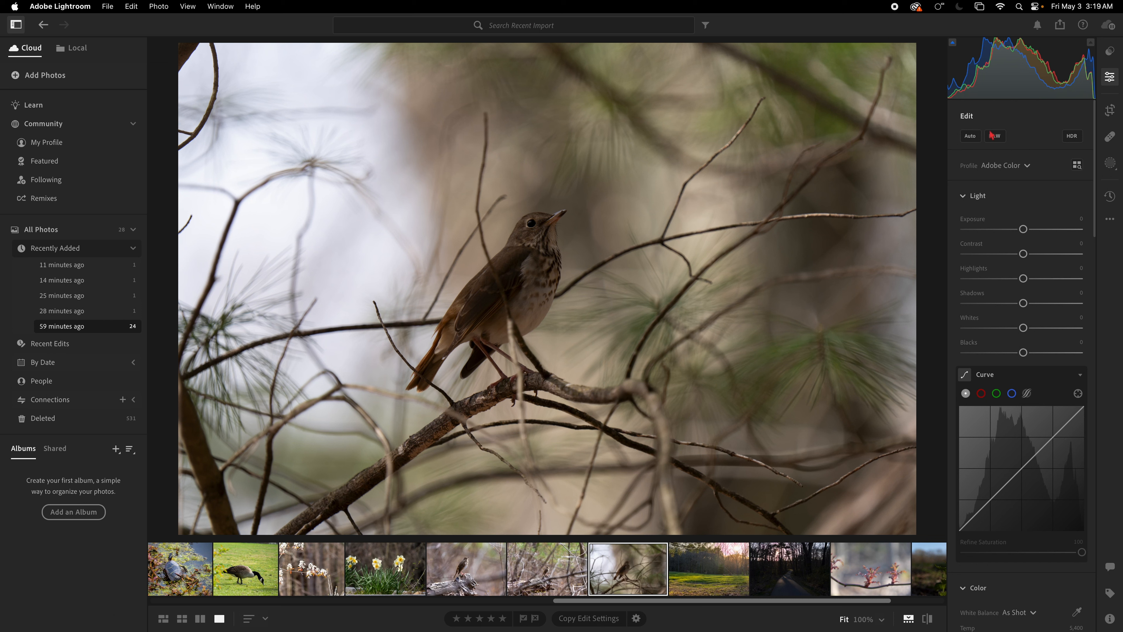
click(969, 138)
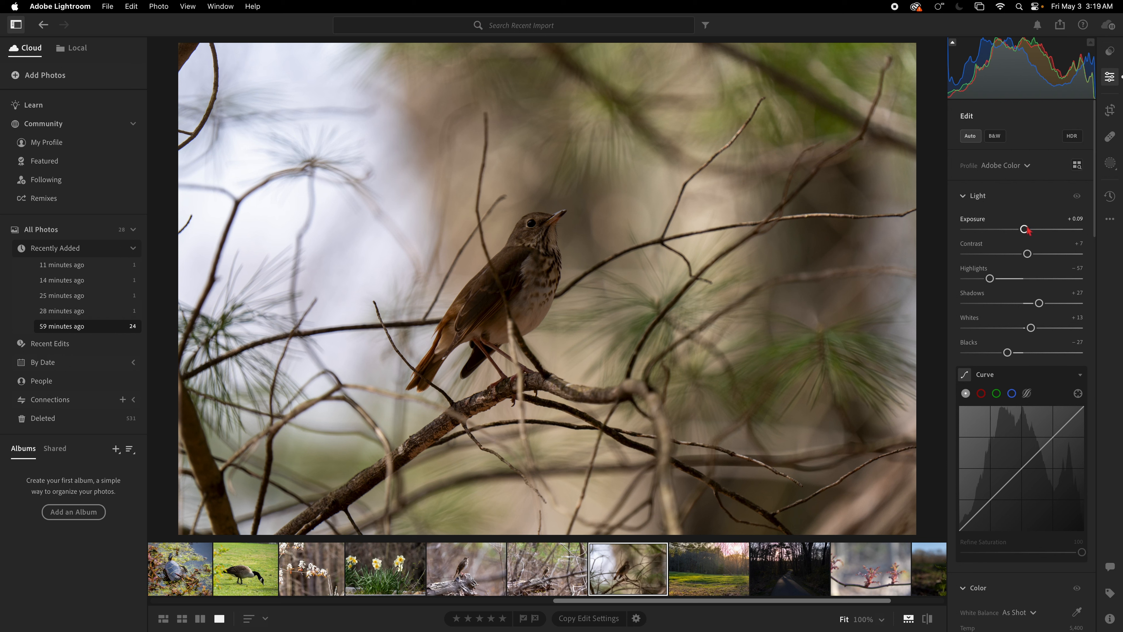
drag(1026, 230, 1031, 230)
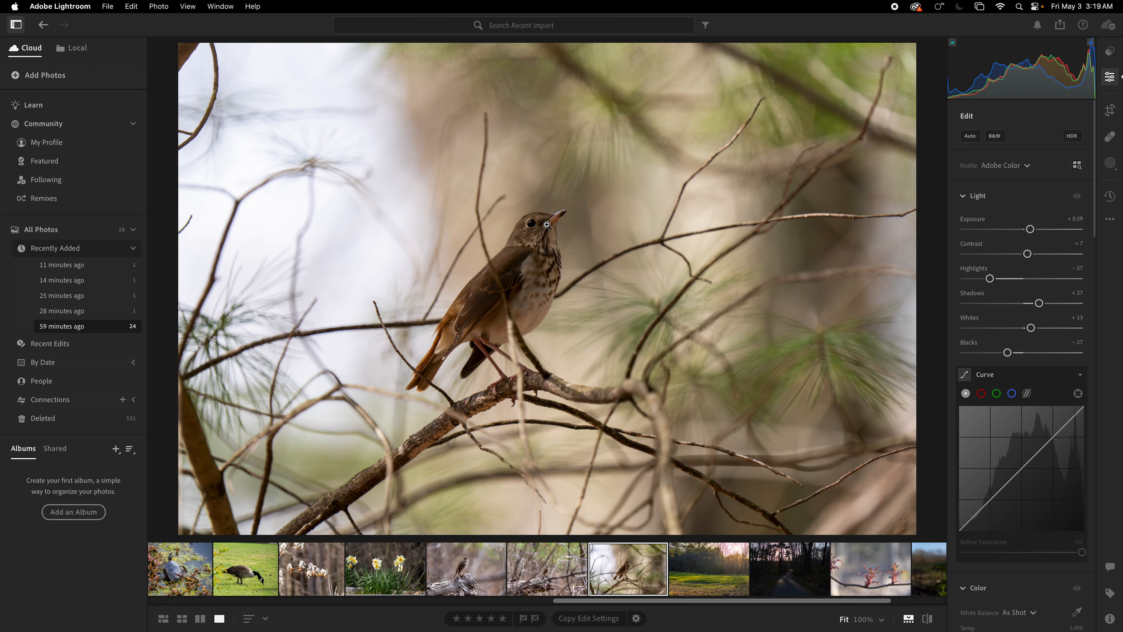
Inspect the head of the bird on the branch up close and check the photo's camera information
click(538, 227)
click(537, 227)
click(1110, 618)
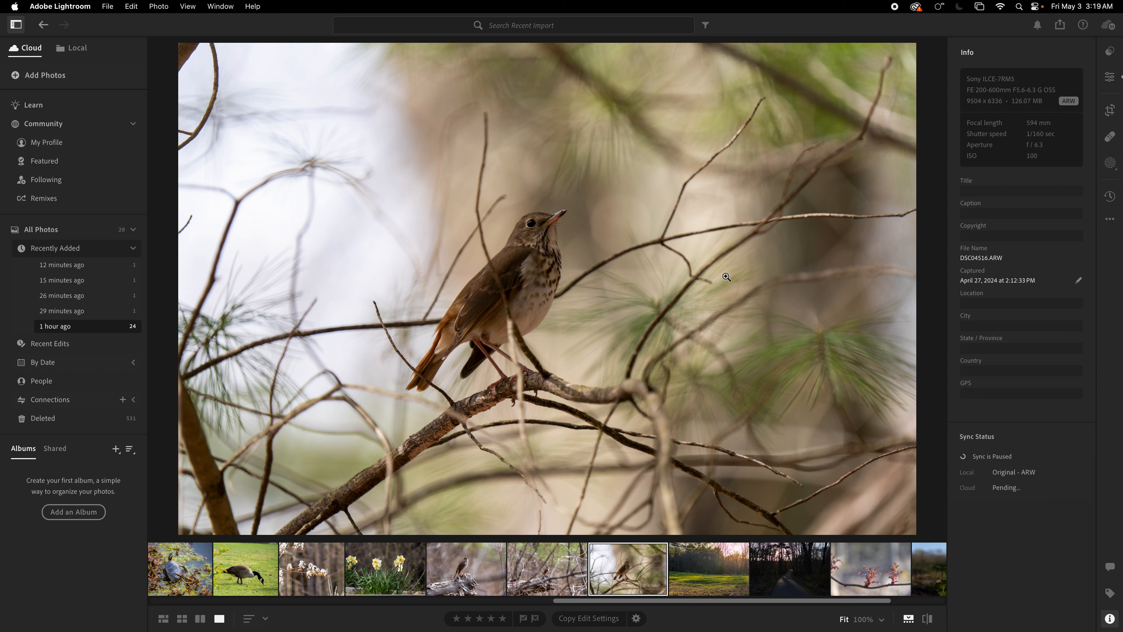
click(1111, 77)
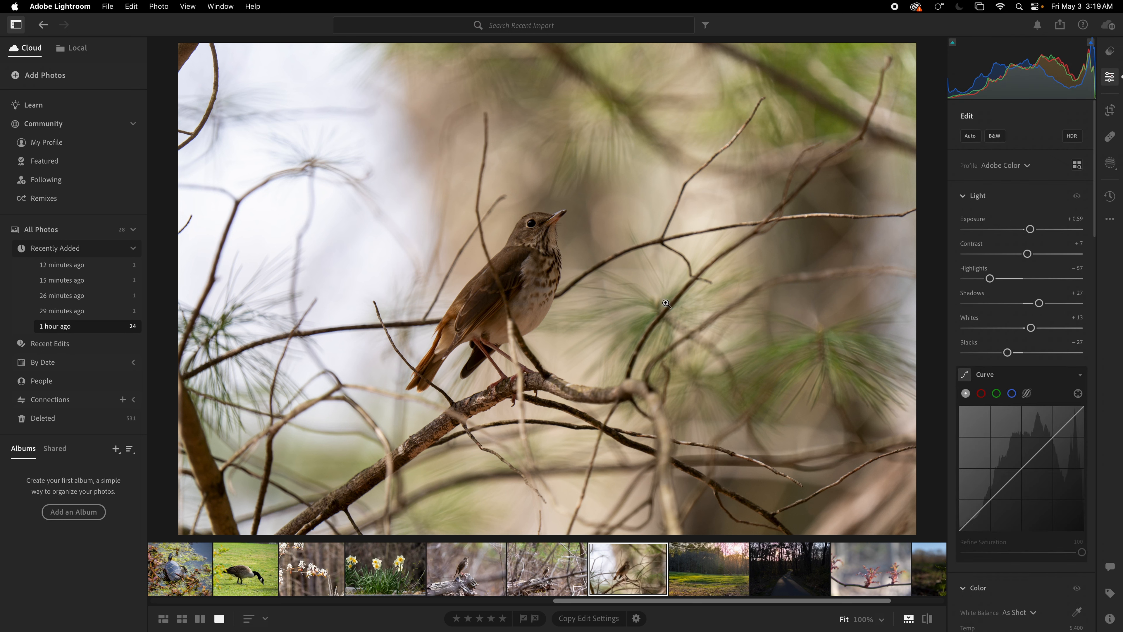